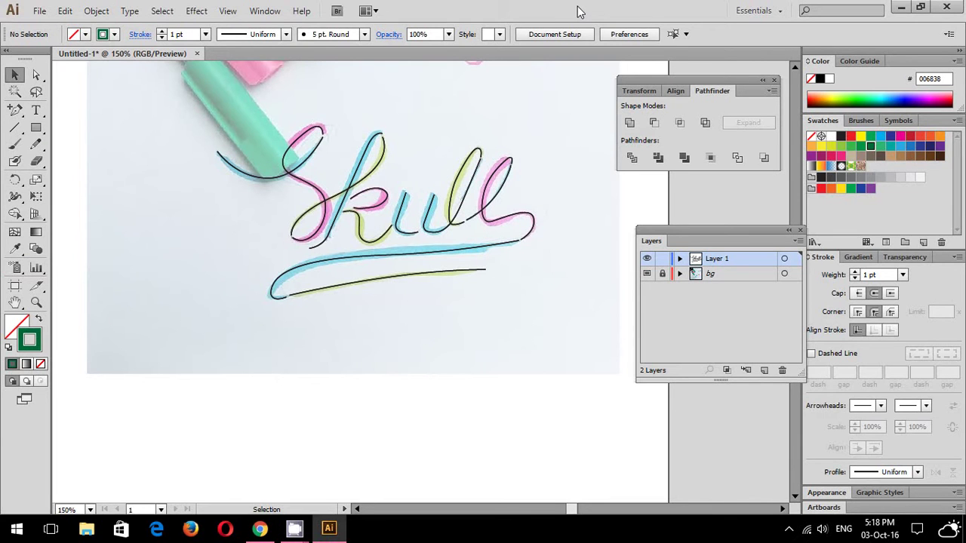
# - Zoom to 200% and move the whole traced Skull path below the painted marker lettering photo
pyautogui.scroll(1, 468, 155)
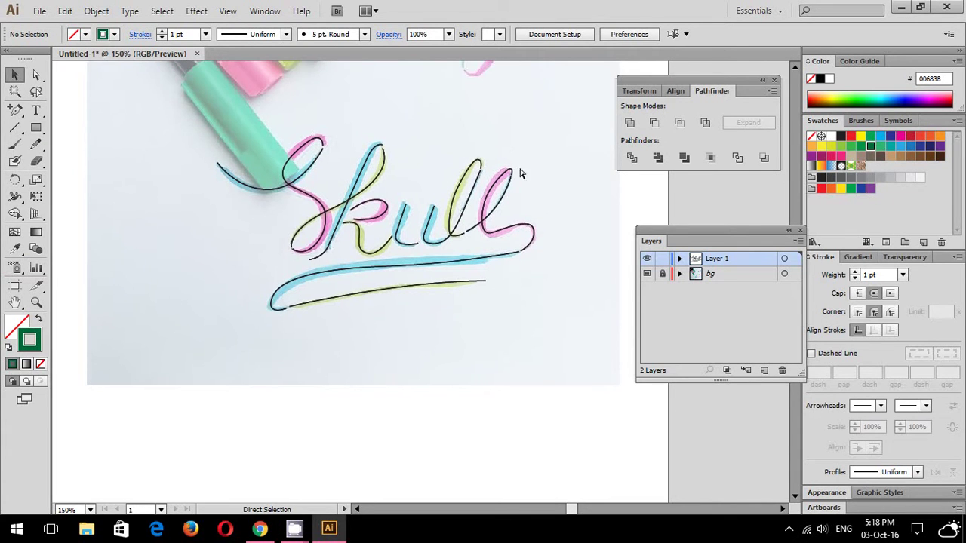
pyautogui.hotkey('ctrl', '+')
pyautogui.moveTo(416, 178); pyautogui.dragTo(433, 210)
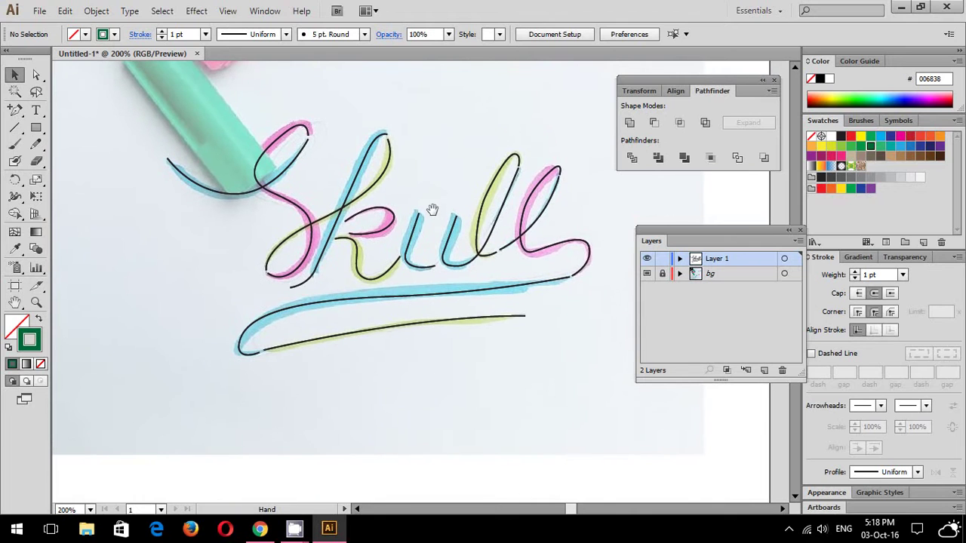
pyautogui.moveTo(167, 138); pyautogui.dragTo(574, 258)
pyautogui.moveTo(533, 202); pyautogui.dragTo(516, 444)
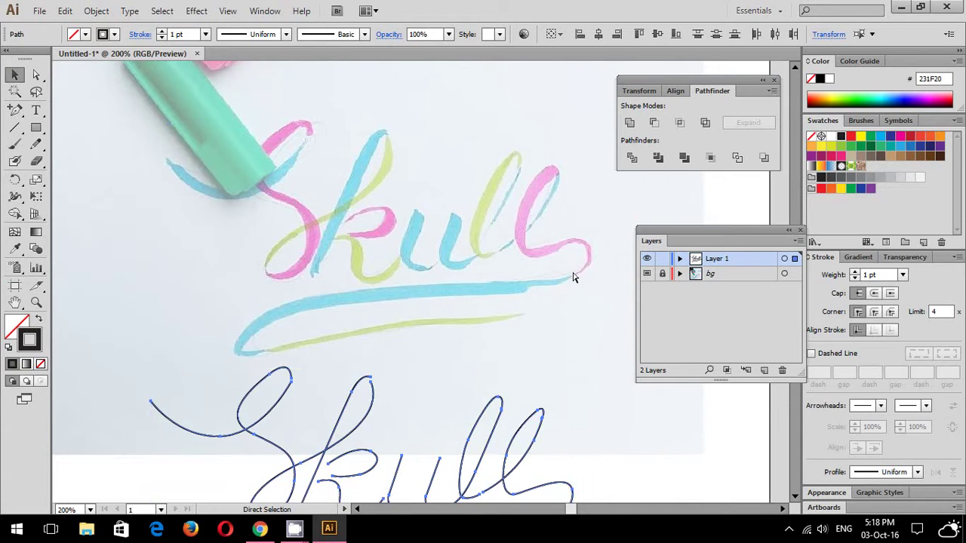
pyautogui.hotkey('ctrl', 'z')
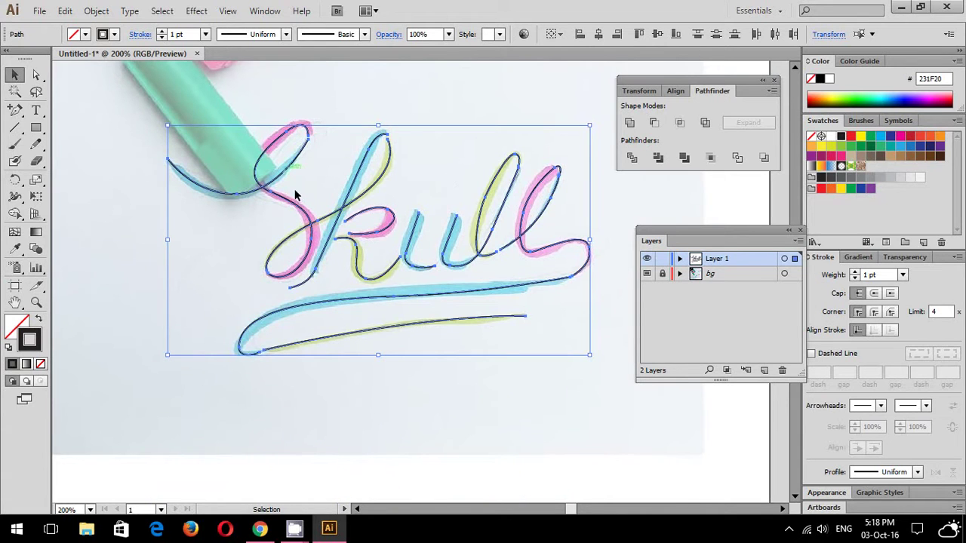
pyautogui.click(577, 404)
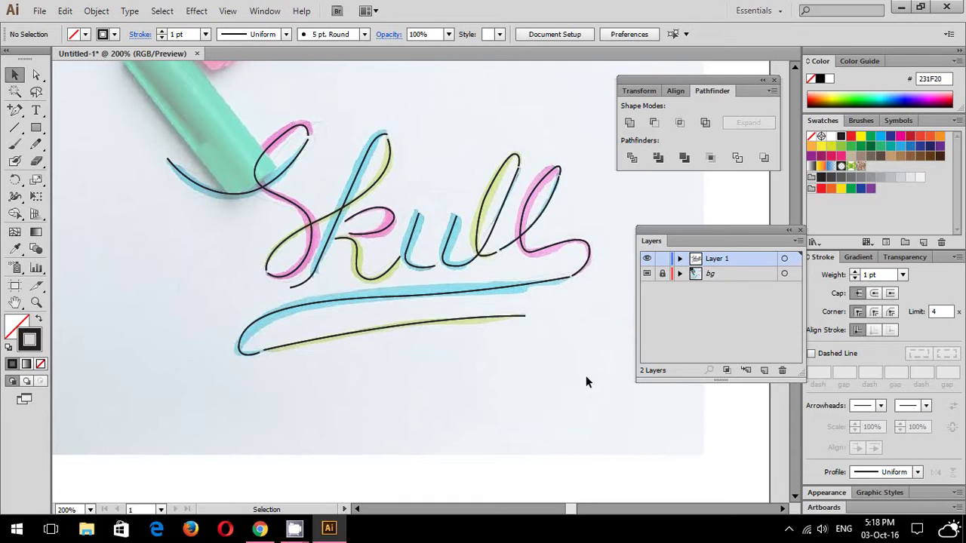
pyautogui.moveTo(586, 382); pyautogui.dragTo(166, 81)
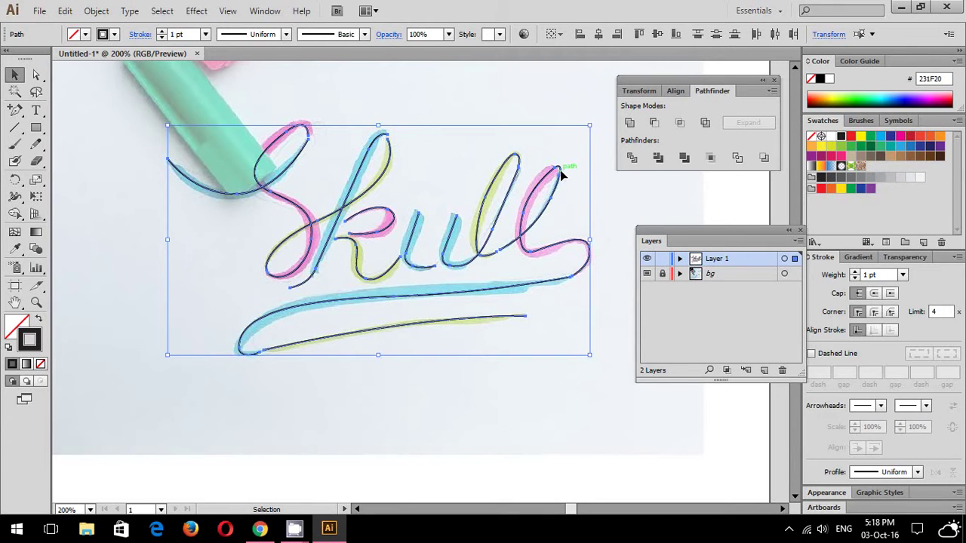
pyautogui.moveTo(560, 175); pyautogui.dragTo(529, 401)
pyautogui.scroll(-2, 479, 355)
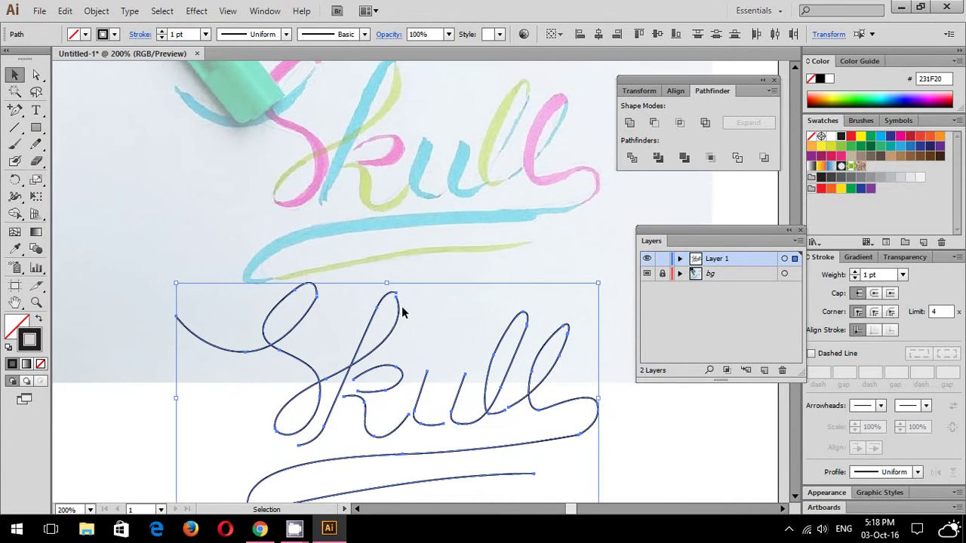
# - Colour the lead-in, k diagonal, u and two l strokes cyan
pyautogui.moveTo(400, 311); pyautogui.dragTo(400, 315)
pyautogui.click(428, 269)
pyautogui.click(217, 347)
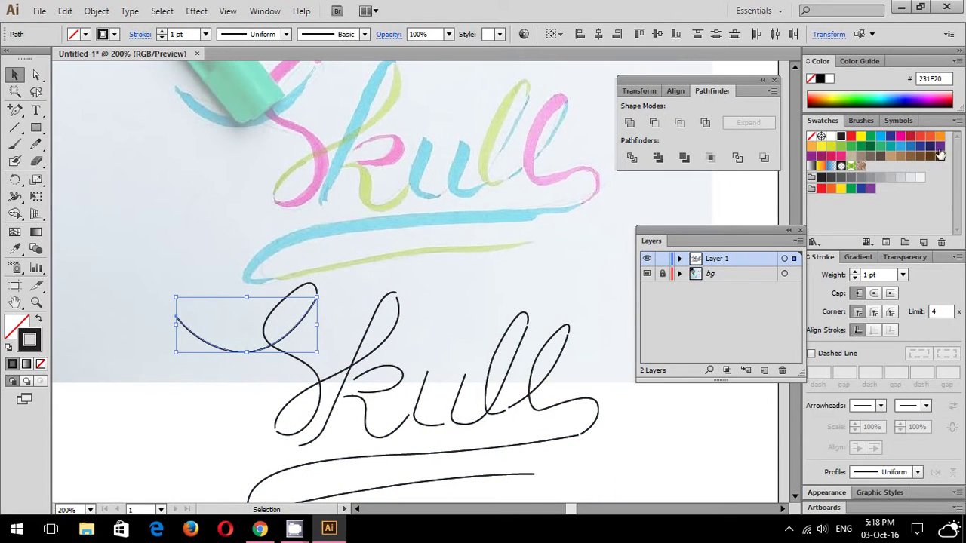
pyautogui.keyDown('shift'); pyautogui.click(363, 339); pyautogui.keyUp('shift')
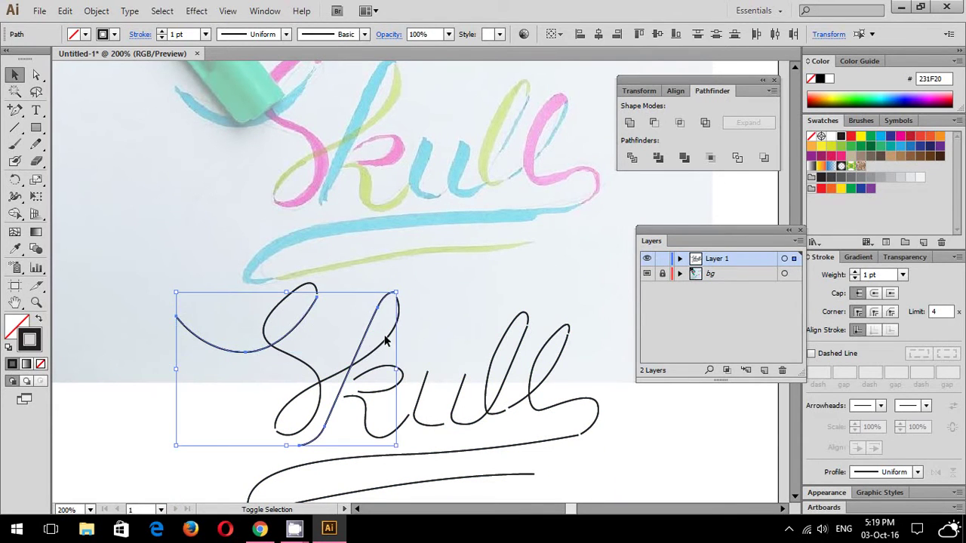
pyautogui.keyDown('shift'); pyautogui.click(429, 383); pyautogui.keyUp('shift')
pyautogui.keyDown('shift'); pyautogui.click(461, 387); pyautogui.keyUp('shift')
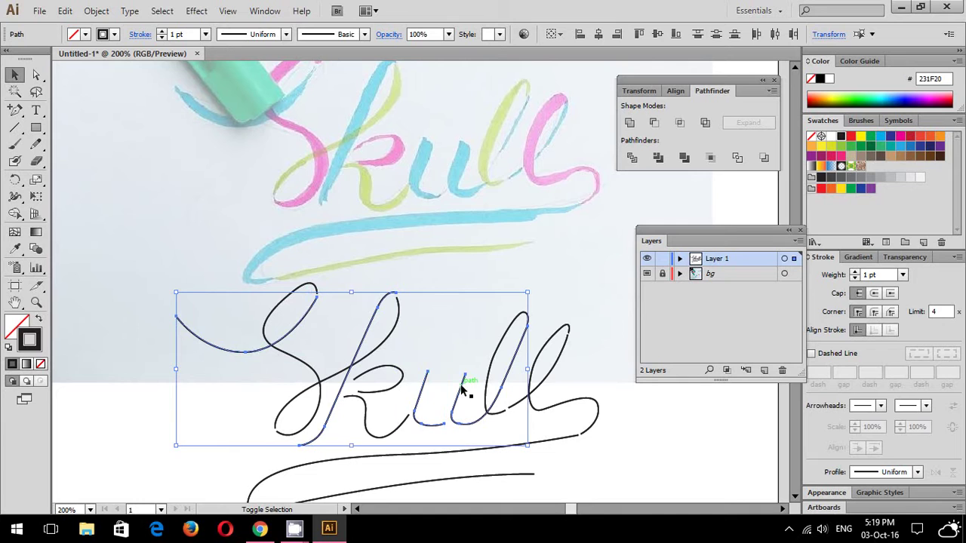
pyautogui.keyDown('shift'); pyautogui.click(553, 368); pyautogui.keyUp('shift')
pyautogui.click(879, 136)
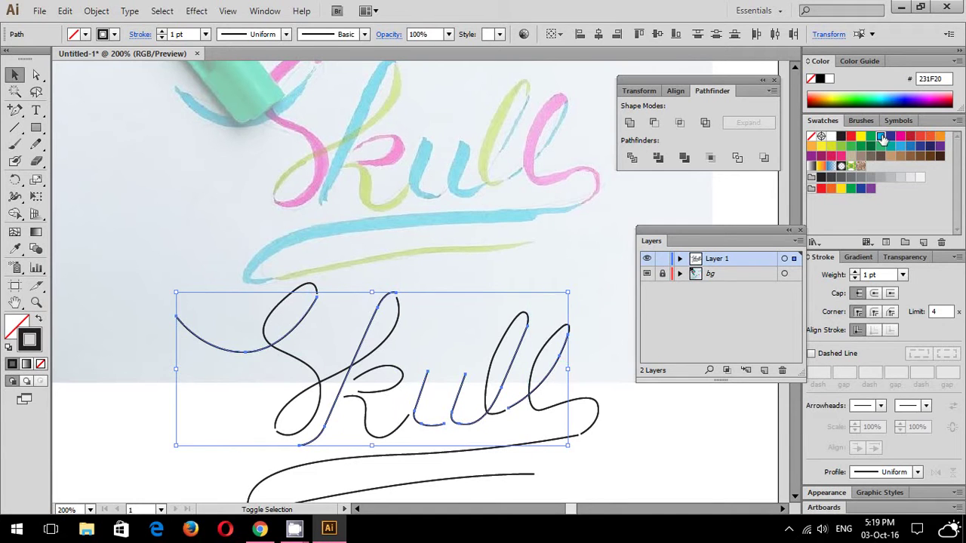
# - Colour the black S, k and right-hand l strokes pink
pyautogui.moveTo(568, 308); pyautogui.dragTo(586, 250)
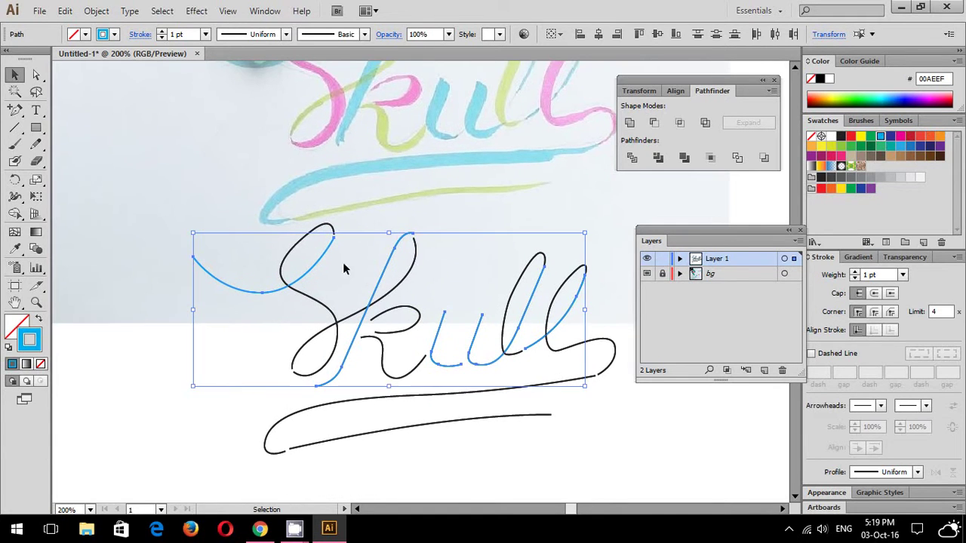
pyautogui.click(322, 309)
pyautogui.keyDown('shift'); pyautogui.click(420, 318); pyautogui.keyUp('shift')
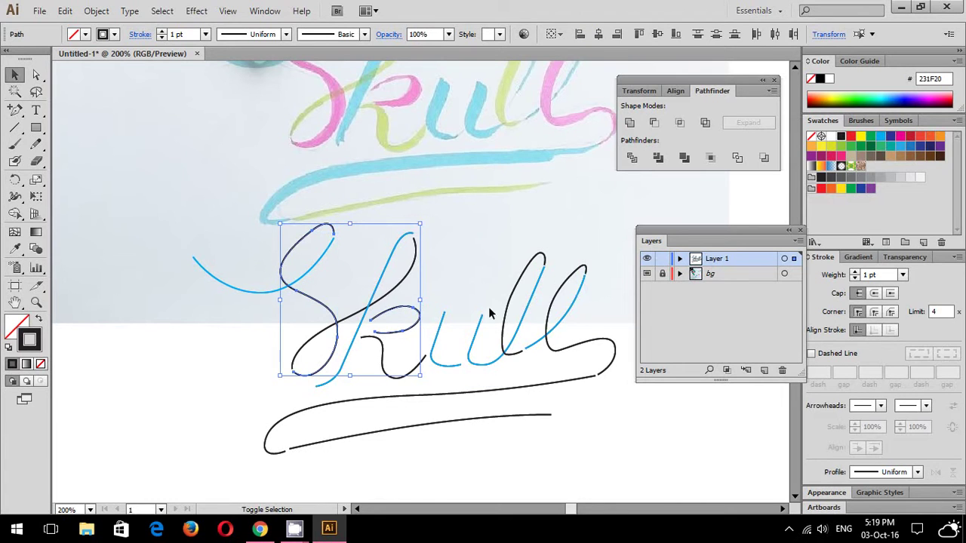
pyautogui.keyDown('shift'); pyautogui.click(594, 344); pyautogui.keyUp('shift')
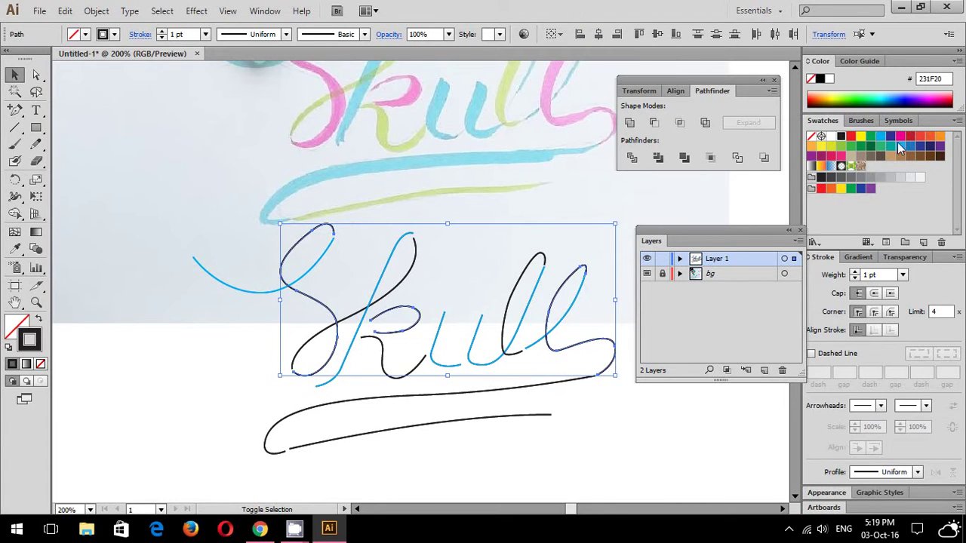
pyautogui.click(840, 157)
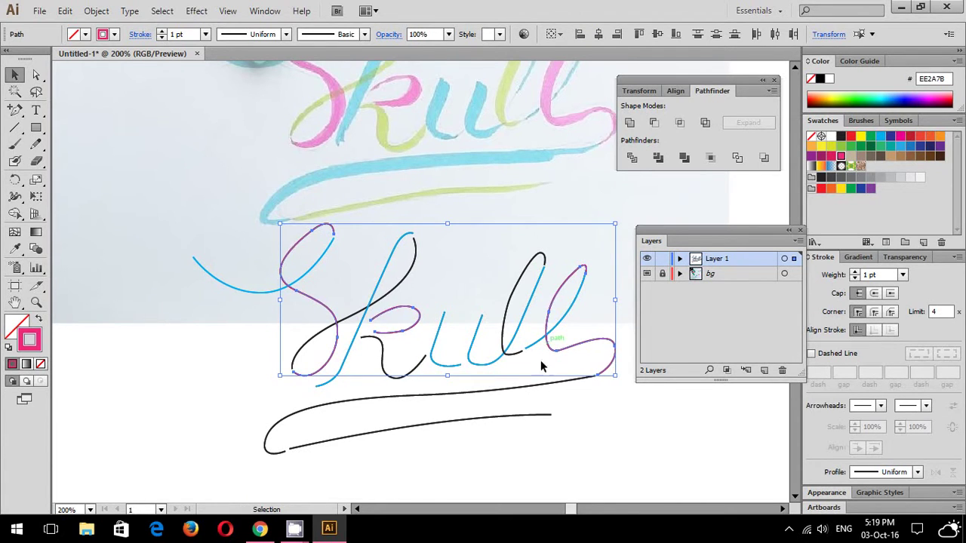
# - Make the long swoosh blue and the underline and remaining letter strokes yellow
pyautogui.click(514, 393)
pyautogui.click(880, 139)
pyautogui.click(501, 416)
pyautogui.keyDown('shift'); pyautogui.click(364, 334); pyautogui.keyUp('shift')
pyautogui.keyDown('shift'); pyautogui.click(390, 377); pyautogui.keyUp('shift')
pyautogui.keyDown('shift'); pyautogui.click(505, 336); pyautogui.keyUp('shift')
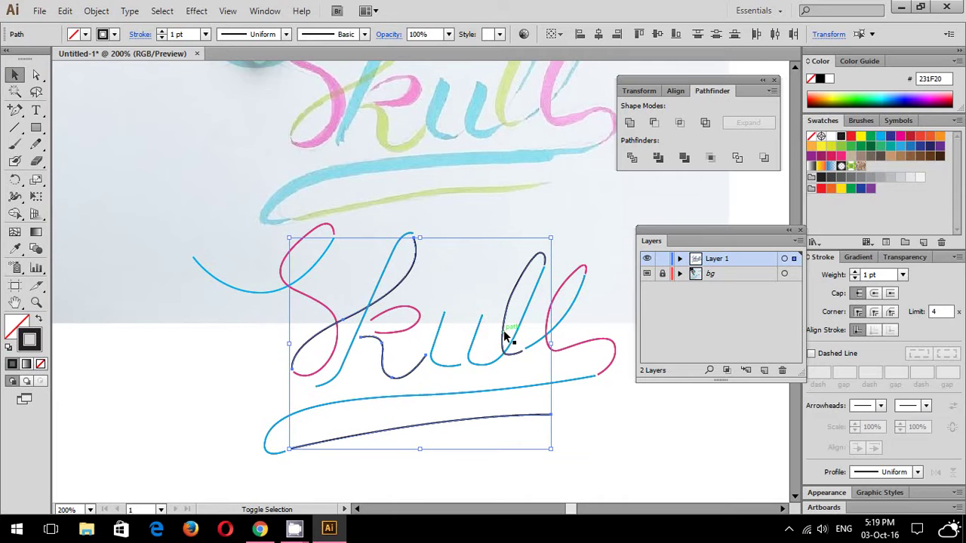
pyautogui.click(832, 149)
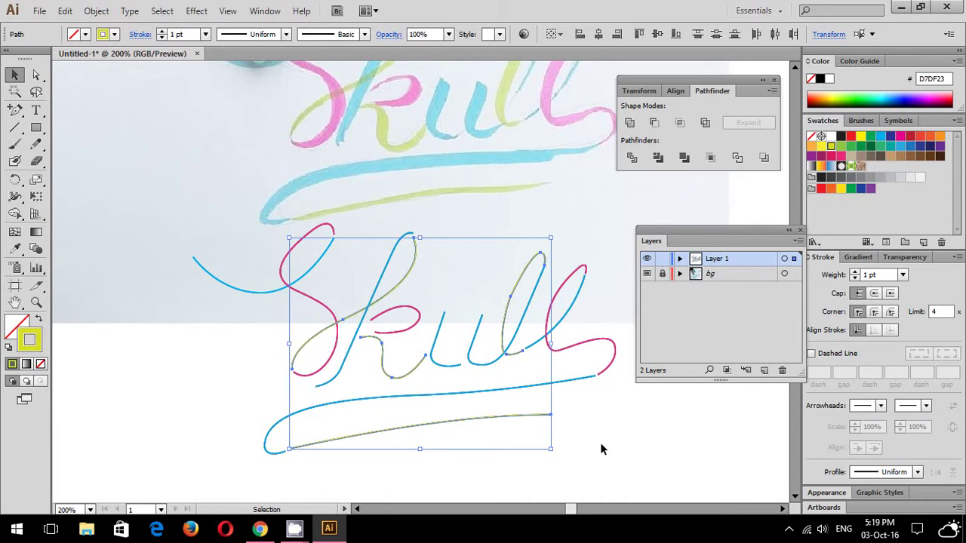
pyautogui.click(600, 442)
pyautogui.moveTo(365, 179); pyautogui.dragTo(489, 206)
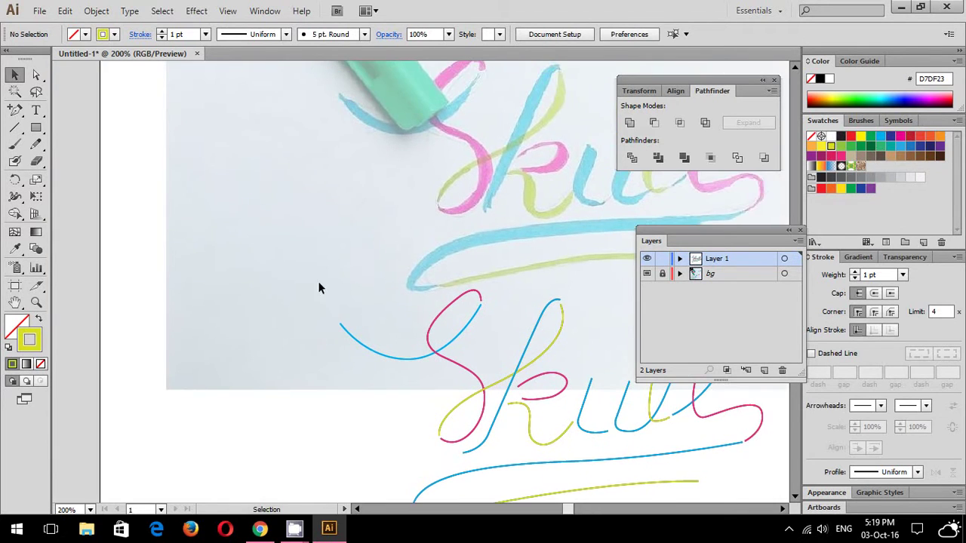
# - Zoom in on the S curves and inspect the blue lead-in curve
pyautogui.scroll(2, 410, 320)
pyautogui.scroll(1, 406, 312)
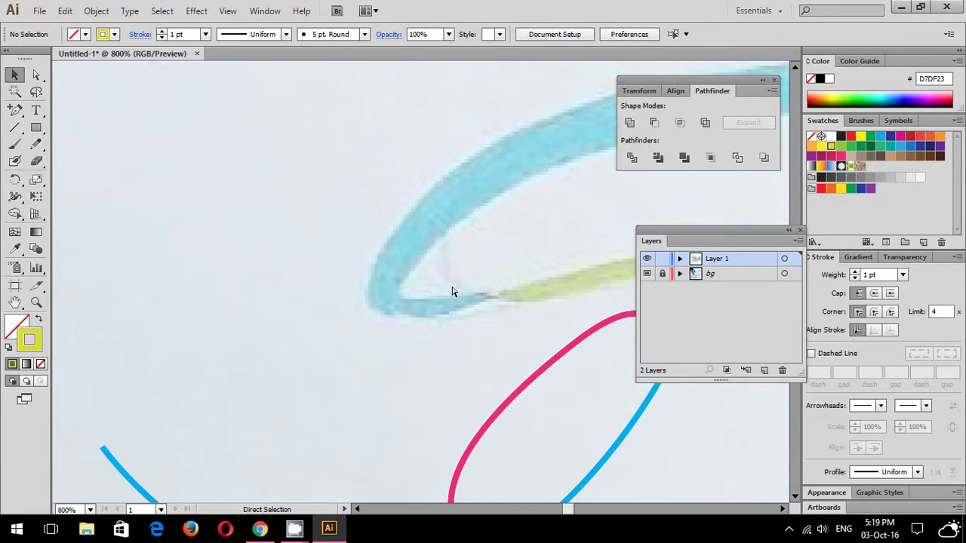
pyautogui.scroll(-2, 452, 283)
pyautogui.moveTo(506, 200); pyautogui.dragTo(480, 253)
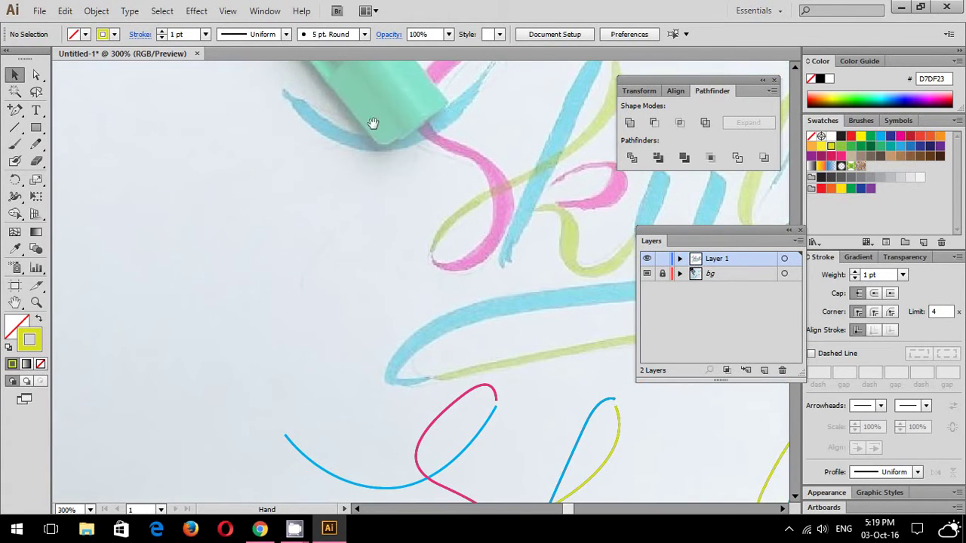
pyautogui.moveTo(373, 123); pyautogui.dragTo(335, 161)
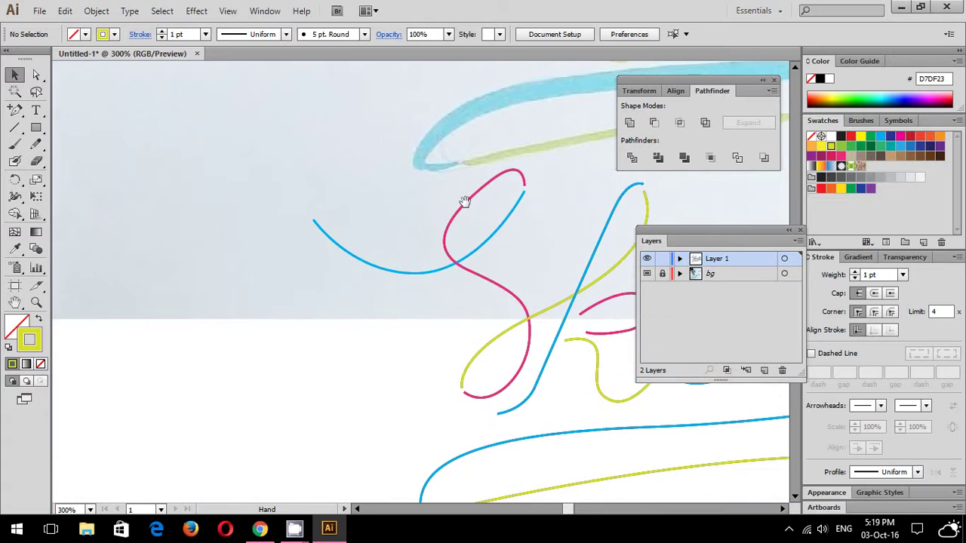
pyautogui.hotkey('ctrl', '=')
pyautogui.hotkey('ctrl', '=')
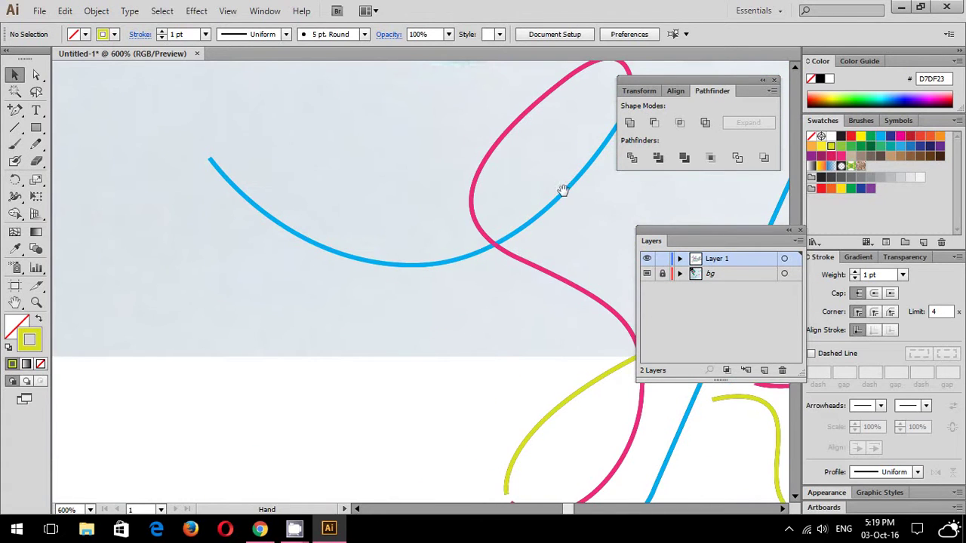
pyautogui.moveTo(562, 191); pyautogui.dragTo(494, 255)
pyautogui.click(288, 322)
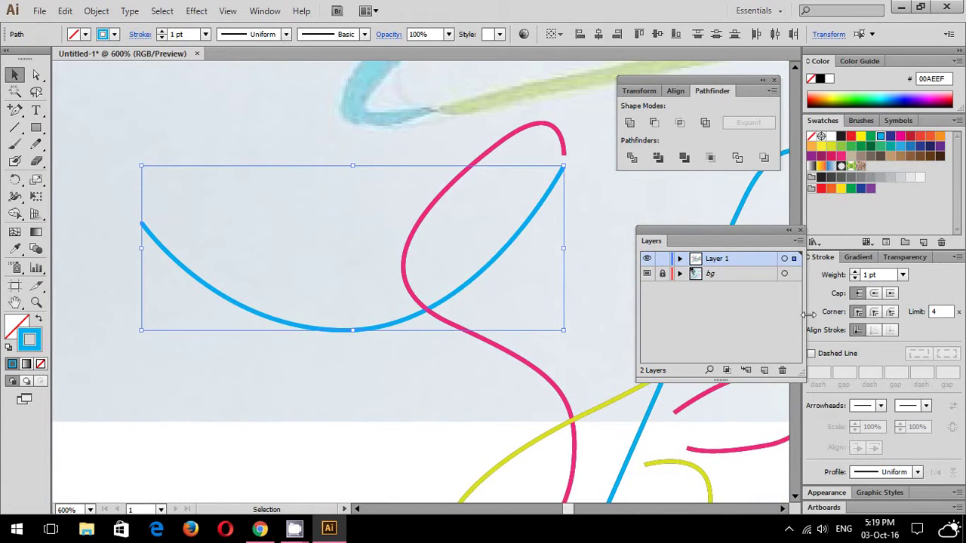
pyautogui.click(524, 198)
# - Set all Skull strokes to Round Cap and Round Join, then zoom in to check the ends
pyautogui.hotkey('ctrl', 'a')
pyautogui.hotkey('ctrl', '-')
pyautogui.hotkey('ctrl', '-')
pyautogui.hotkey('ctrl', '-')
pyautogui.hotkey('ctrl', '-')
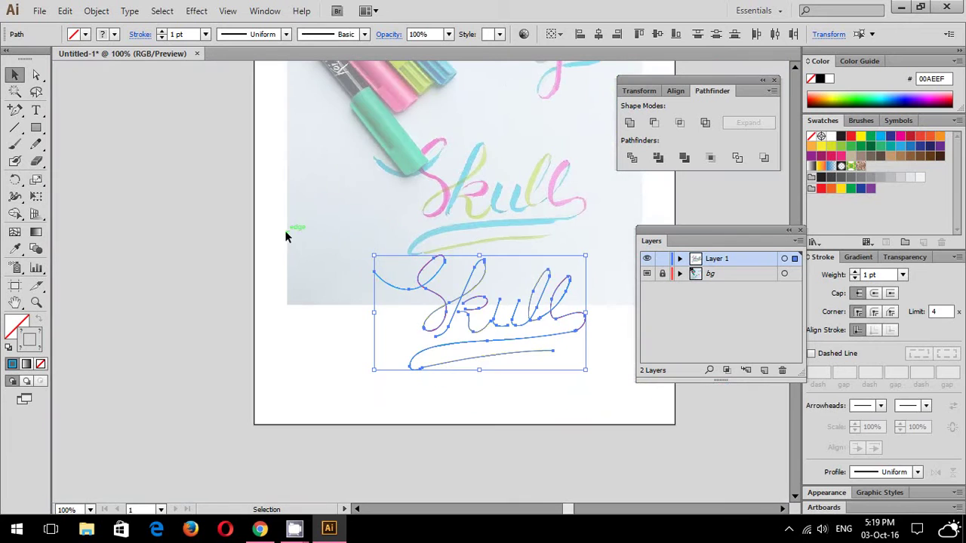
pyautogui.click(874, 293)
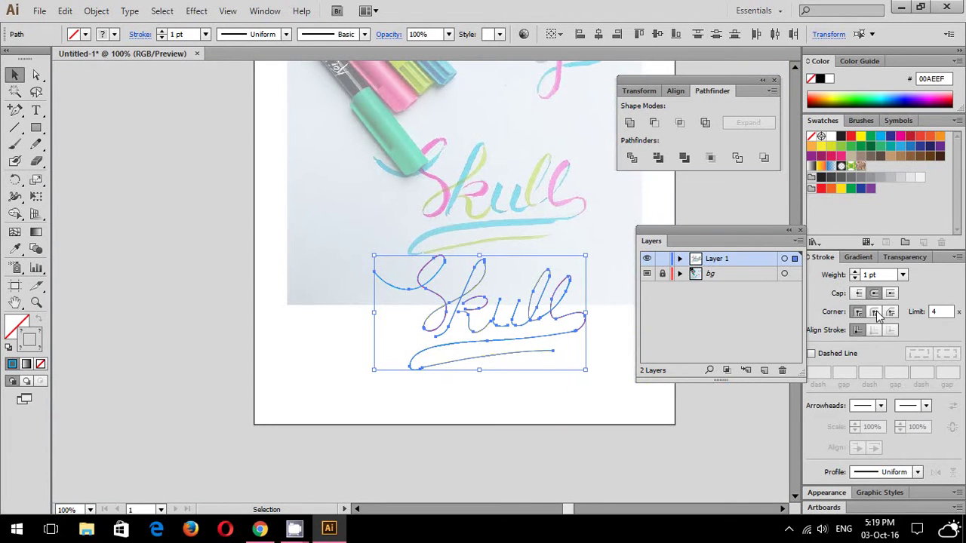
pyautogui.click(875, 312)
pyautogui.hotkey('ctrl', 'shift', 'a')
pyautogui.hotkey('ctrl', '+')
pyautogui.hotkey('ctrl', '+')
pyautogui.hotkey('ctrl', '+')
pyautogui.hotkey('ctrl', '+')
pyautogui.hotkey('ctrl', '+')
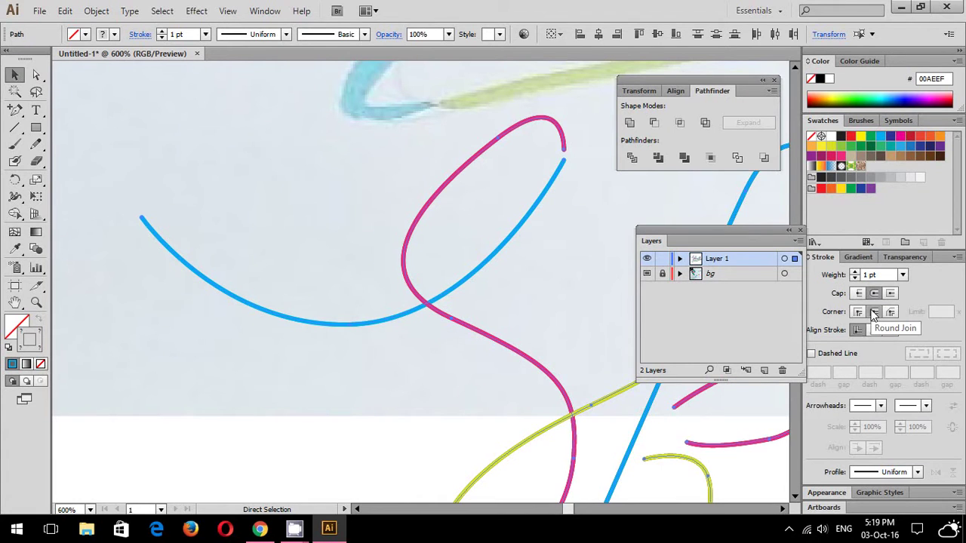
pyautogui.click(252, 198)
pyautogui.hotkey('ctrl', 'shift', 'a')
pyautogui.hotkey('ctrl', '+')
pyautogui.hotkey('ctrl', '+')
pyautogui.hotkey('ctrl', '+')
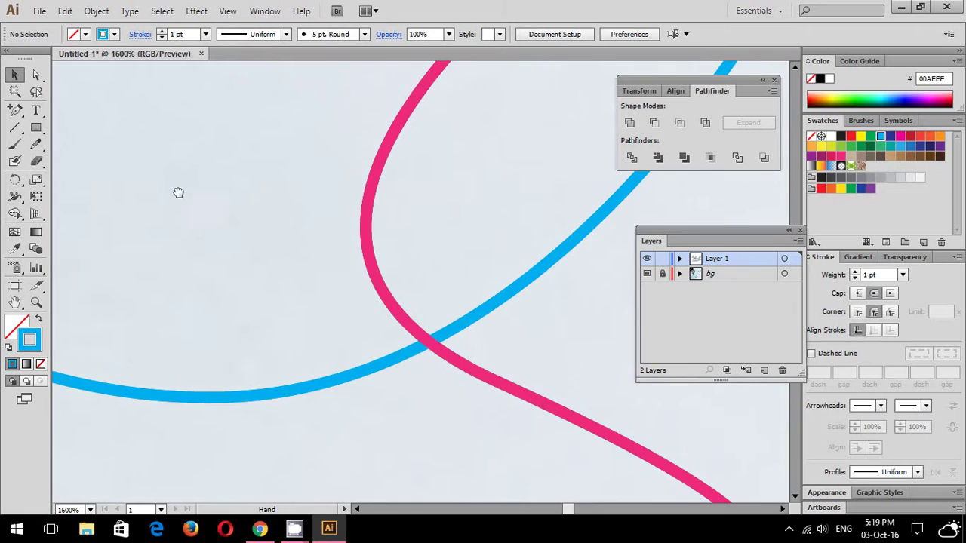
# - Use the Width Tool to swell the blue S lead-in curve to about 6.6 px mid-stroke
pyautogui.moveTo(176, 192); pyautogui.dragTo(247, 244)
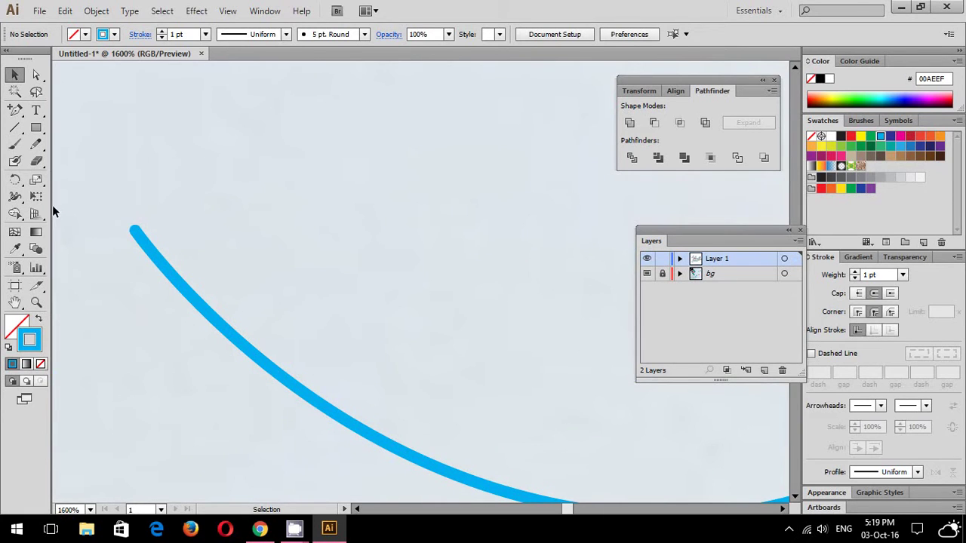
pyautogui.click(14, 197)
pyautogui.hscroll(-2, 173, 215)
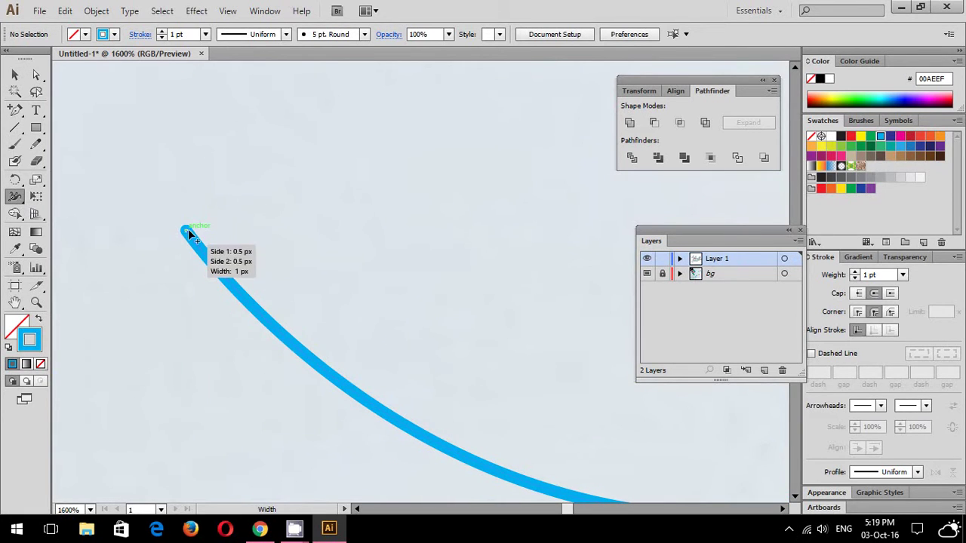
pyautogui.scroll(-2, 271, 258)
pyautogui.hscroll(3, 272, 258)
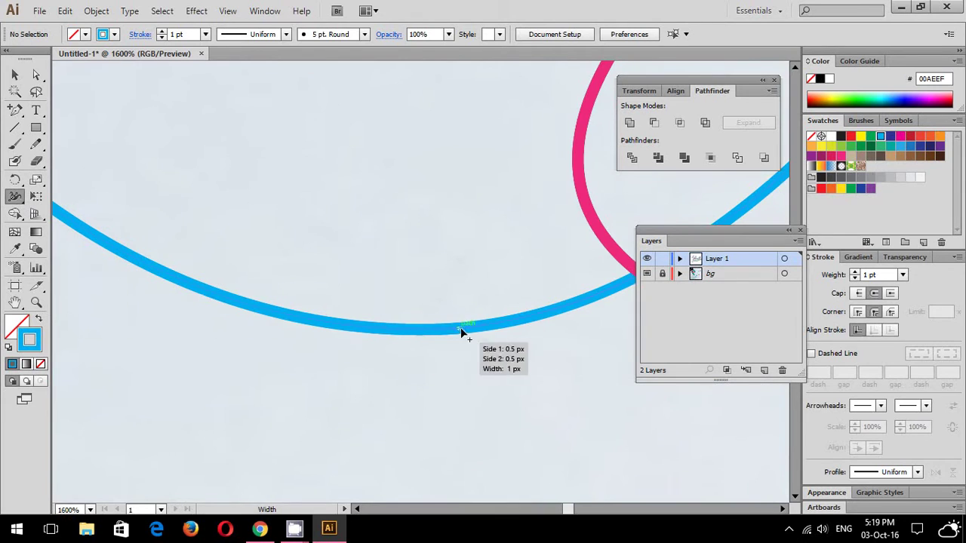
pyautogui.scroll(-3, 454, 332)
pyautogui.scroll(1, 528, 211)
pyautogui.moveTo(415, 355); pyautogui.dragTo(422, 339)
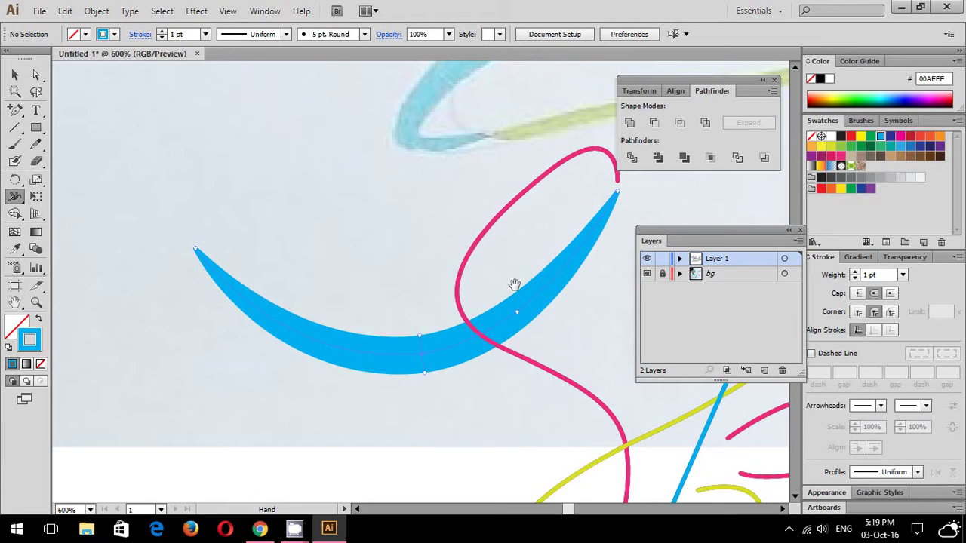
# - Return to the Selection tool and zoom out to the whole Skull lettering
pyautogui.scroll(3, 427, 317)
pyautogui.hscroll(3, 375, 344)
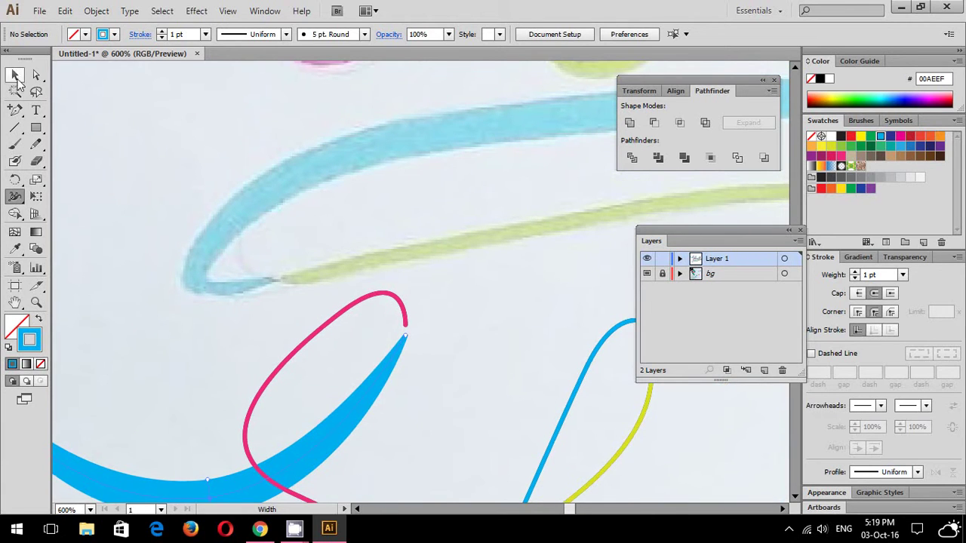
pyautogui.click(15, 74)
pyautogui.scroll(5, 309, 293)
pyautogui.hscroll(3, 308, 293)
pyautogui.hotkey('ctrl', '-')
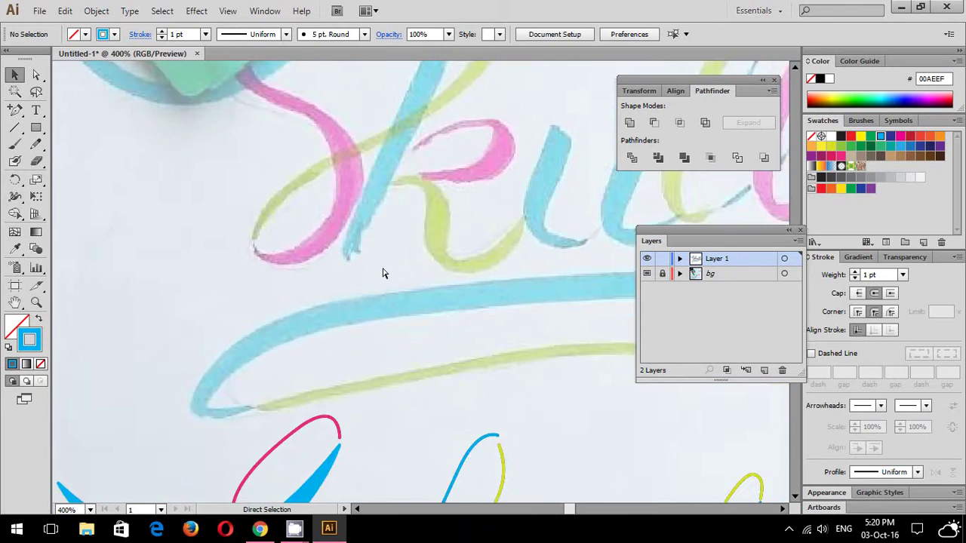
pyautogui.hotkey('ctrl', '-')
pyautogui.hotkey('ctrl', '-')
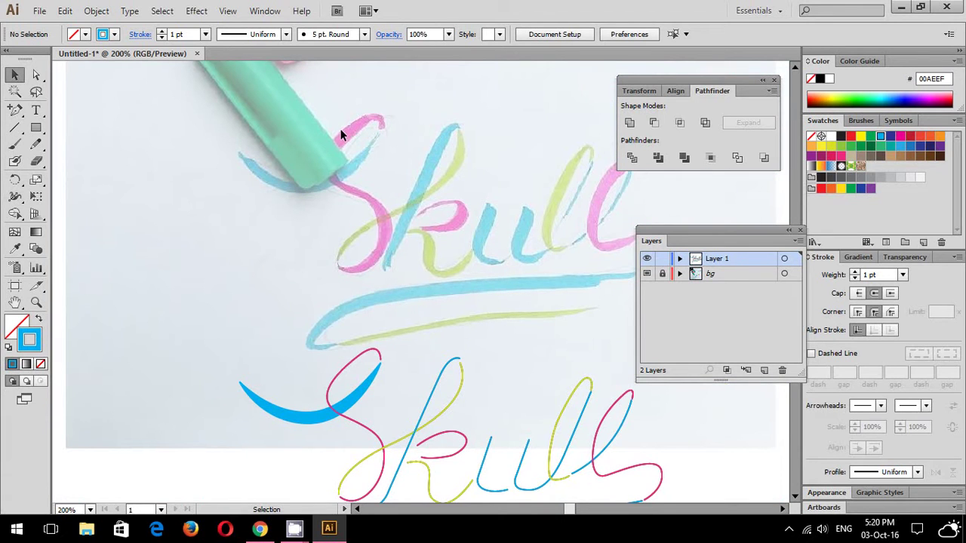
# - Zoom in on the S and widen the pink stroke at its first Width Tool point
pyautogui.moveTo(384, 359); pyautogui.dragTo(456, 324)
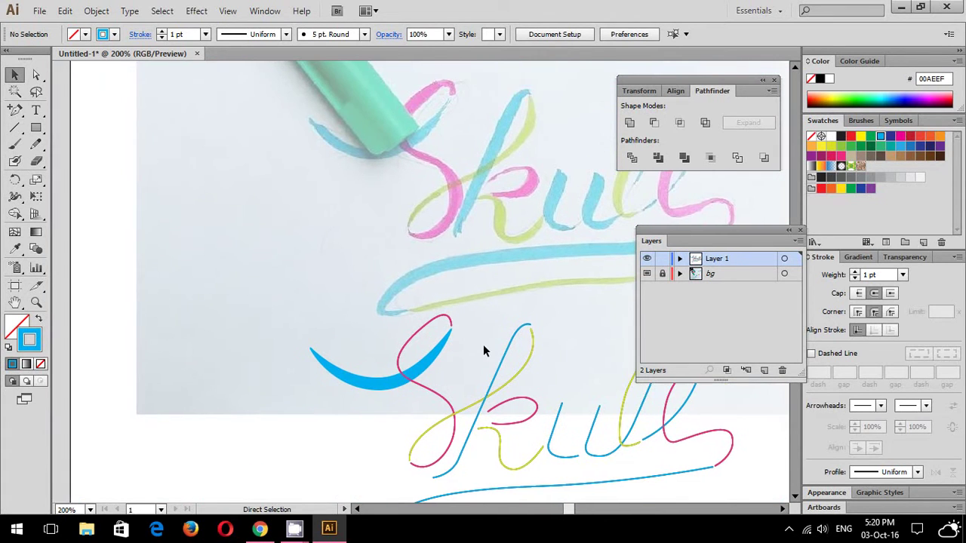
pyautogui.hotkey('ctrl', '+')
pyautogui.moveTo(81, 189); pyautogui.dragTo(77, 169)
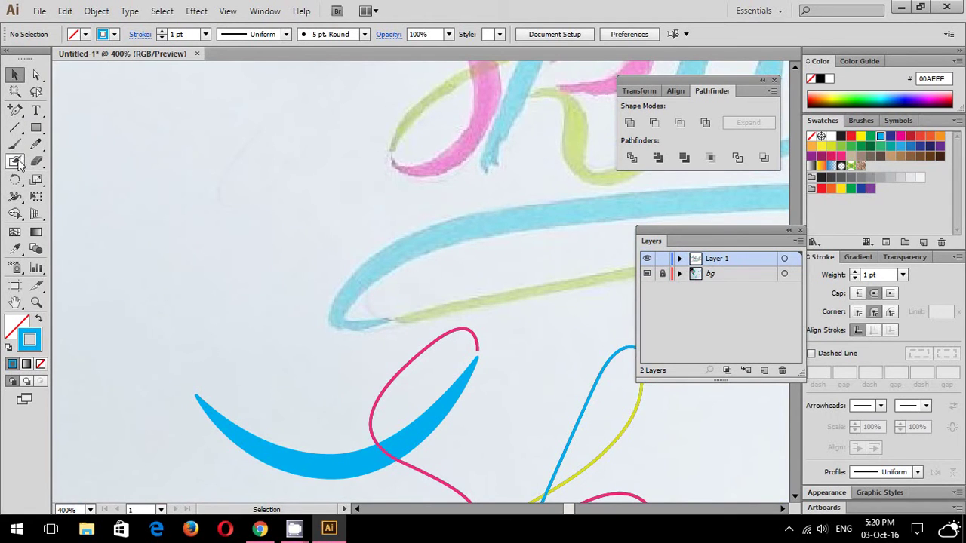
pyautogui.click(15, 196)
pyautogui.scroll(-3, 324, 242)
pyautogui.hscroll(1, 325, 241)
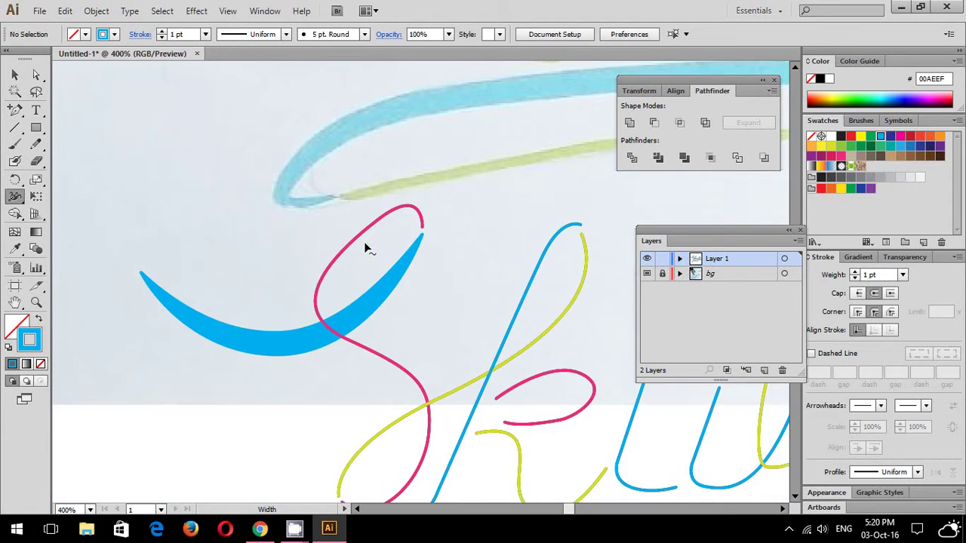
pyautogui.moveTo(356, 244)
pyautogui.mouseDown()
pyautogui.moveTo(375, 281)
pyautogui.moveTo(363, 284)
pyautogui.mouseUp()
# - Add more width points so the pink S swells through its lower curves and tapers
pyautogui.scroll(-2, 366, 255)
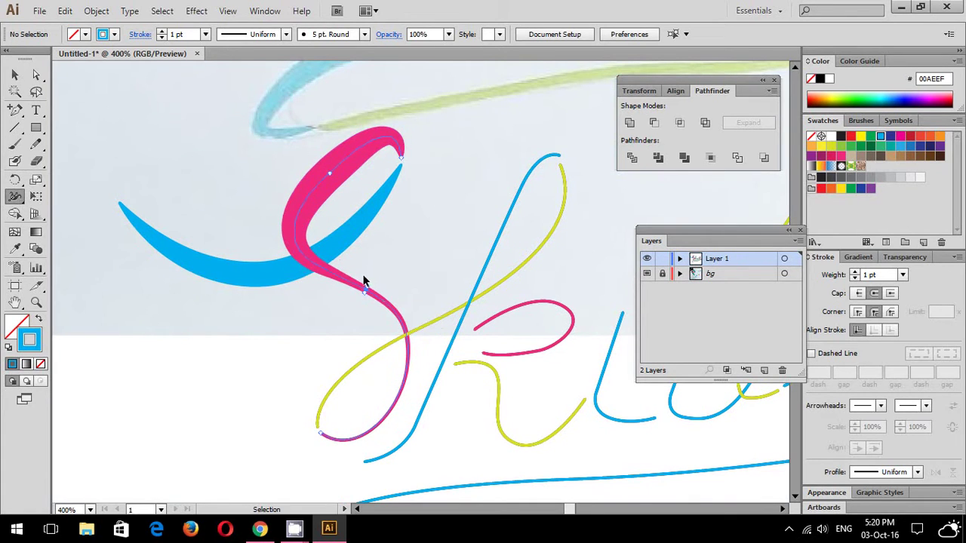
pyautogui.moveTo(447, 212)
pyautogui.mouseDown()
pyautogui.moveTo(470, 358)
pyautogui.moveTo(457, 436)
pyautogui.moveTo(491, 358)
pyautogui.mouseUp()
pyautogui.moveTo(379, 436); pyautogui.dragTo(379, 438)
pyautogui.moveTo(455, 491)
pyautogui.mouseDown()
pyautogui.moveTo(395, 238)
pyautogui.moveTo(416, 271)
pyautogui.mouseUp()
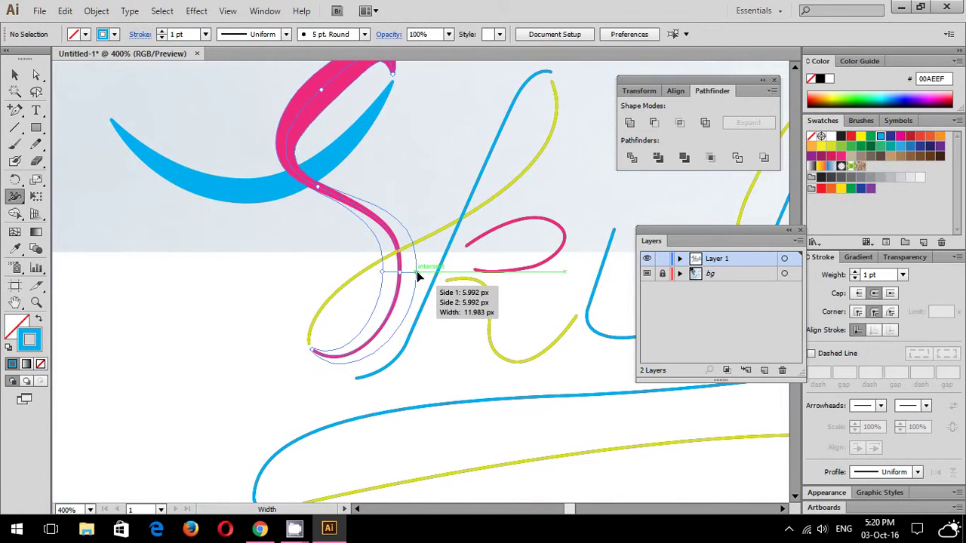
pyautogui.moveTo(429, 136); pyautogui.dragTo(429, 265)
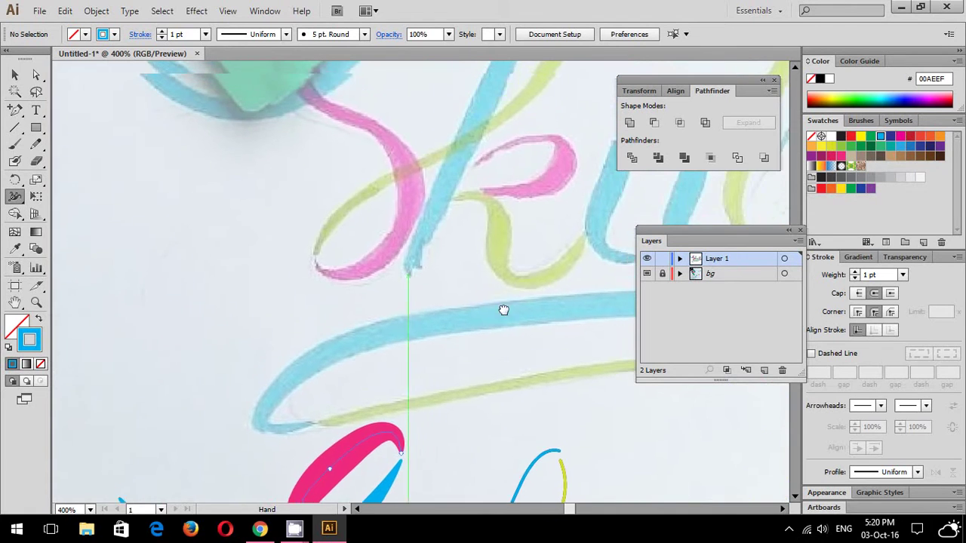
pyautogui.moveTo(436, 264); pyautogui.dragTo(448, 204)
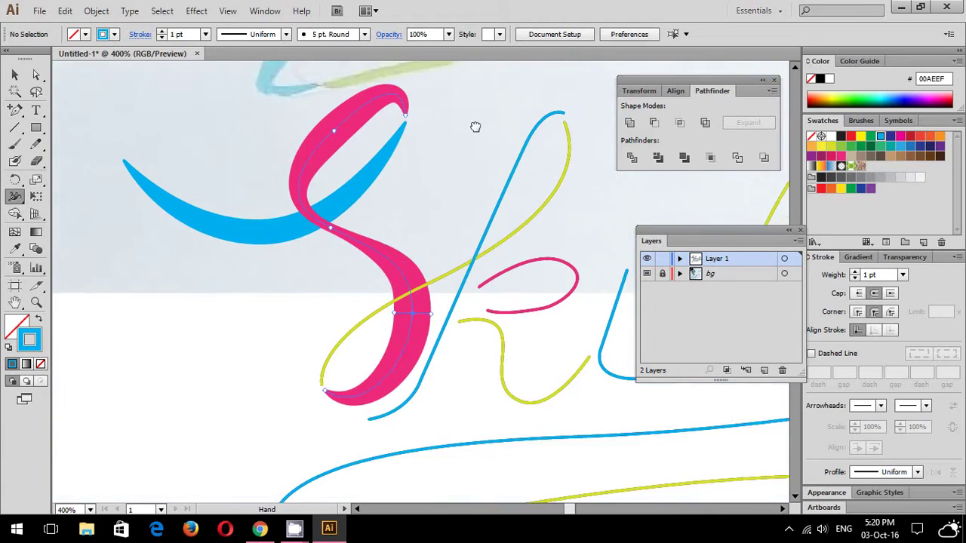
pyautogui.click(12, 77)
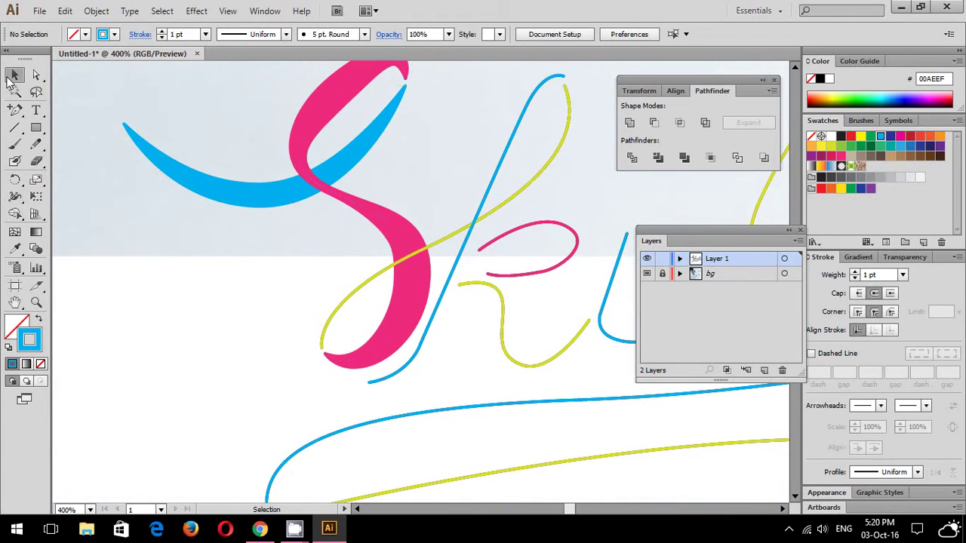
# - Select the yellow path and try a Width Tool change, then undo it
pyautogui.click(349, 283)
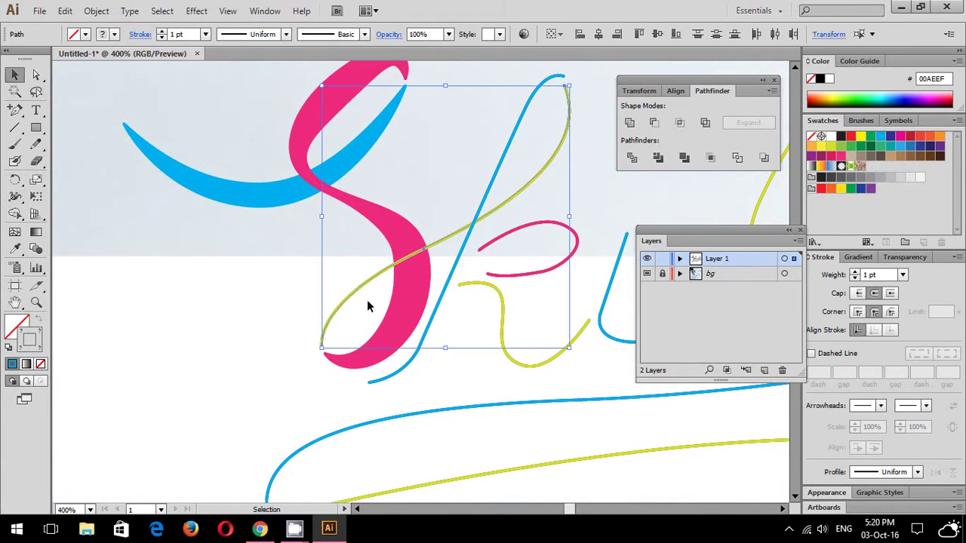
pyautogui.click(14, 196)
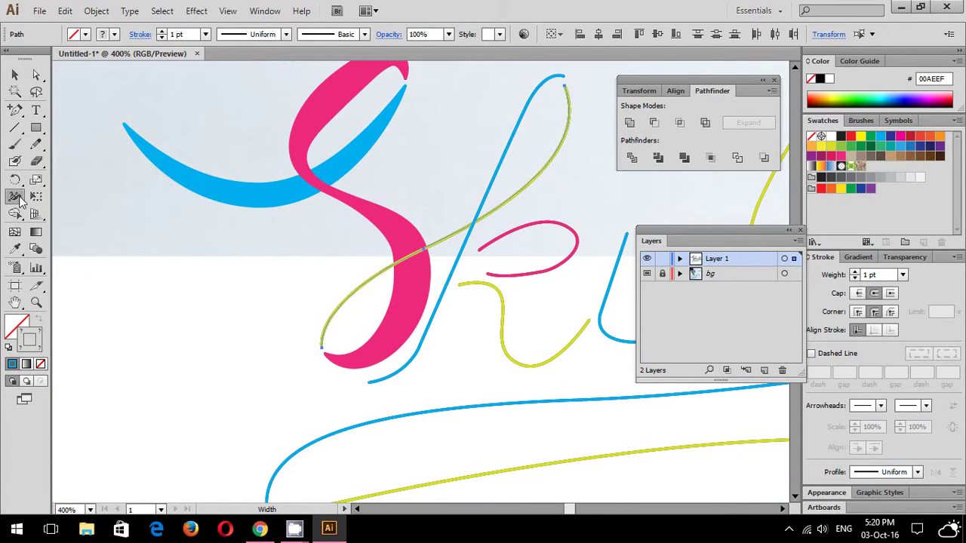
pyautogui.moveTo(343, 304); pyautogui.dragTo(346, 306)
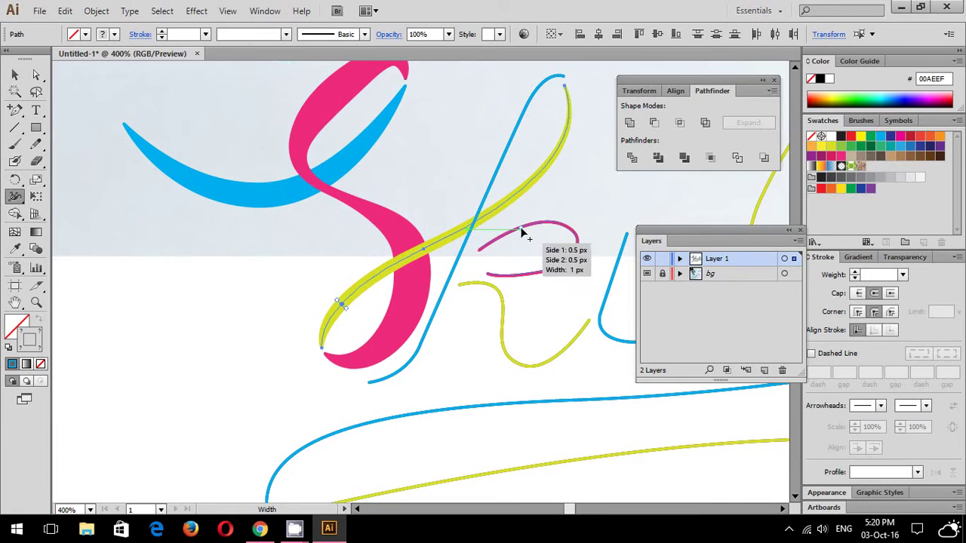
pyautogui.scroll(3, 498, 222)
pyautogui.hscroll(2, 498, 223)
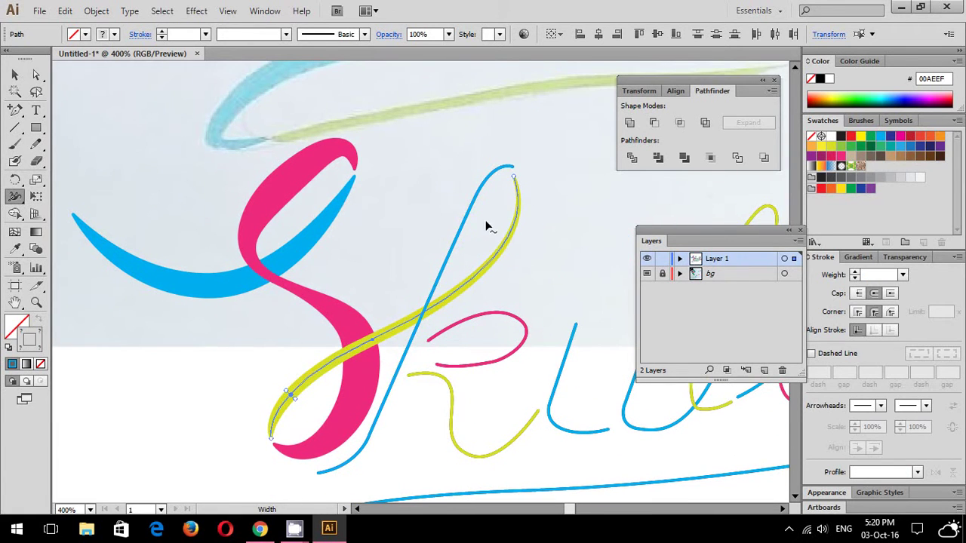
pyautogui.hotkey('ctrl', 'z')
pyautogui.scroll(1, 442, 362)
pyautogui.scroll(2, 353, 378)
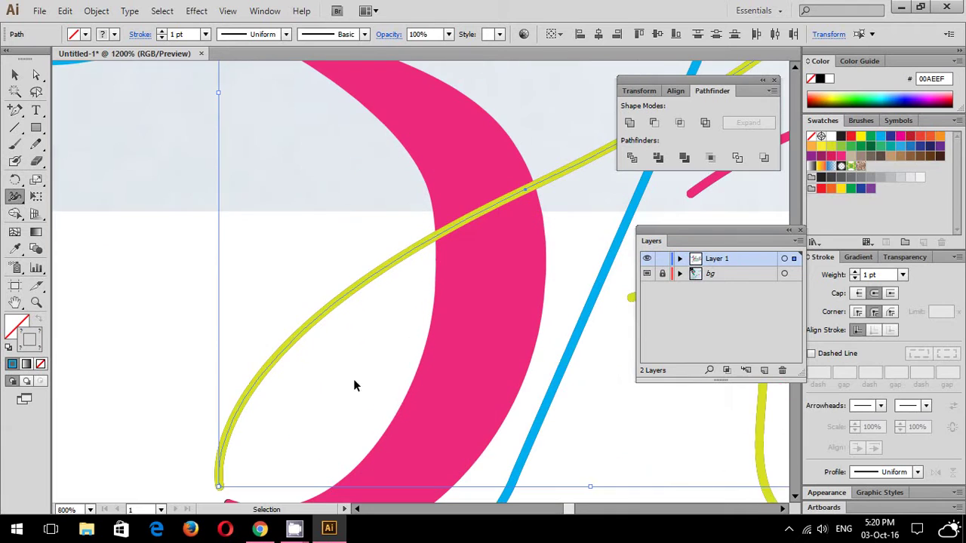
# - Widen the yellow stroke near its lower end and narrow it toward its top tip
pyautogui.moveTo(309, 336); pyautogui.dragTo(314, 338)
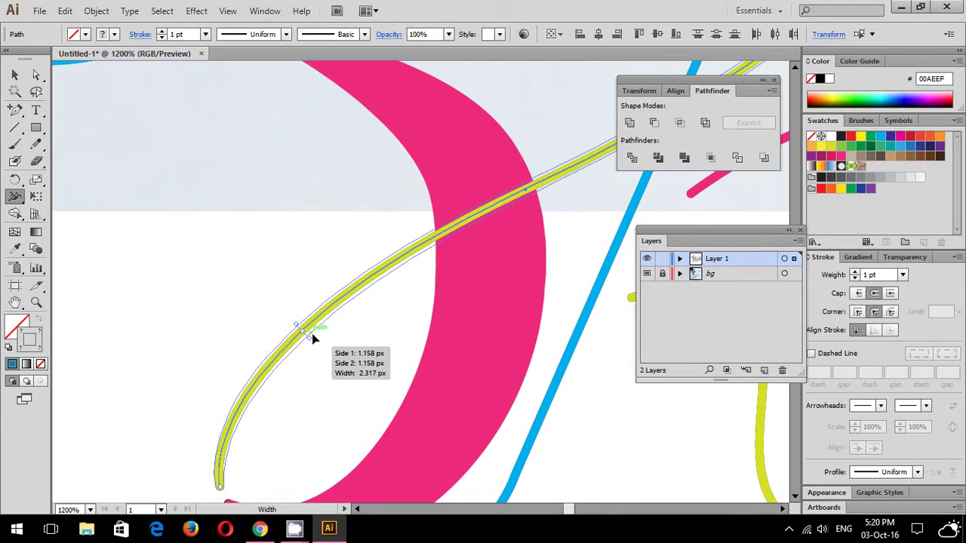
pyautogui.hscroll(5, 377, 309)
pyautogui.scroll(3, 302, 264)
pyautogui.moveTo(294, 312); pyautogui.dragTo(293, 307)
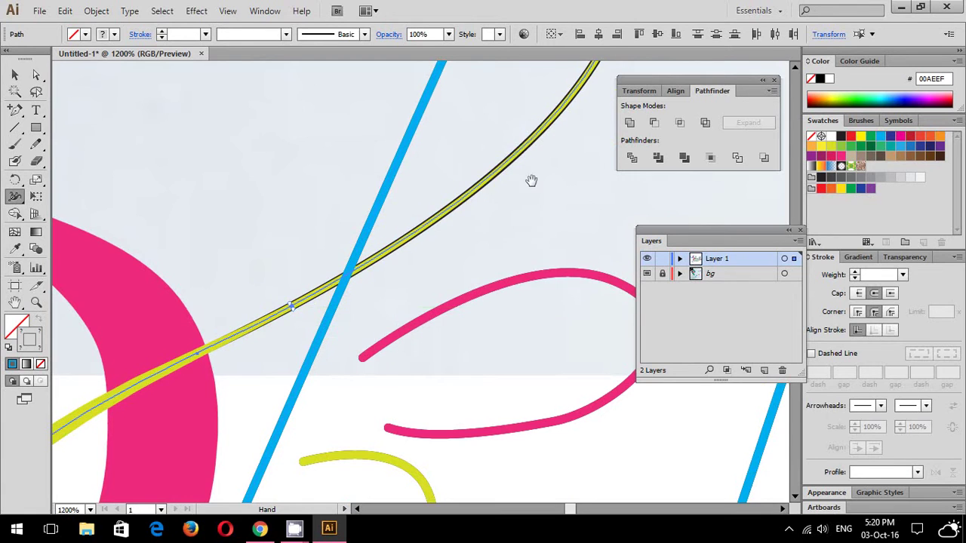
pyautogui.moveTo(524, 208); pyautogui.dragTo(498, 312)
pyautogui.hotkey('ctrl', 'z')
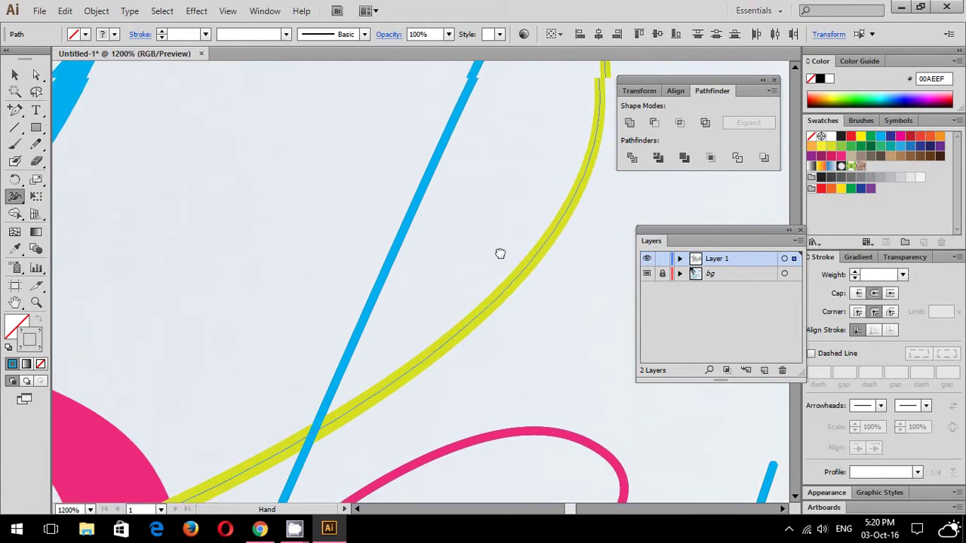
pyautogui.moveTo(501, 254); pyautogui.dragTo(402, 382)
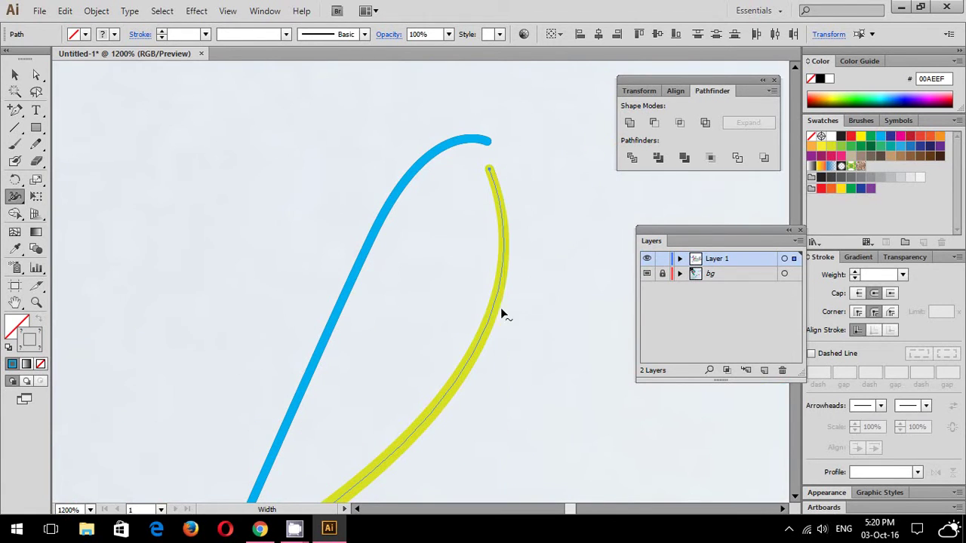
pyautogui.moveTo(497, 308); pyautogui.dragTo(492, 310)
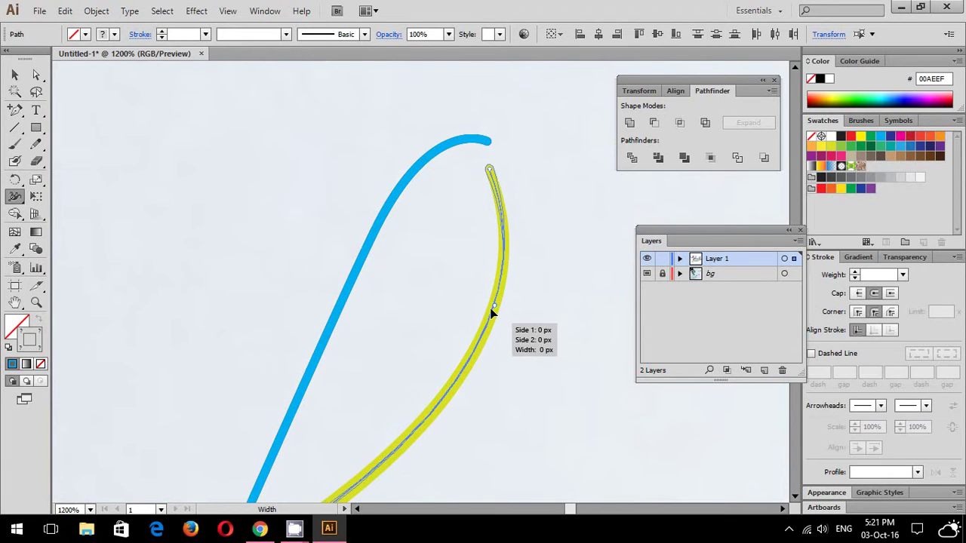
pyautogui.moveTo(495, 395)
pyautogui.mouseDown()
pyautogui.moveTo(564, 225)
pyautogui.moveTo(504, 376)
pyautogui.mouseUp()
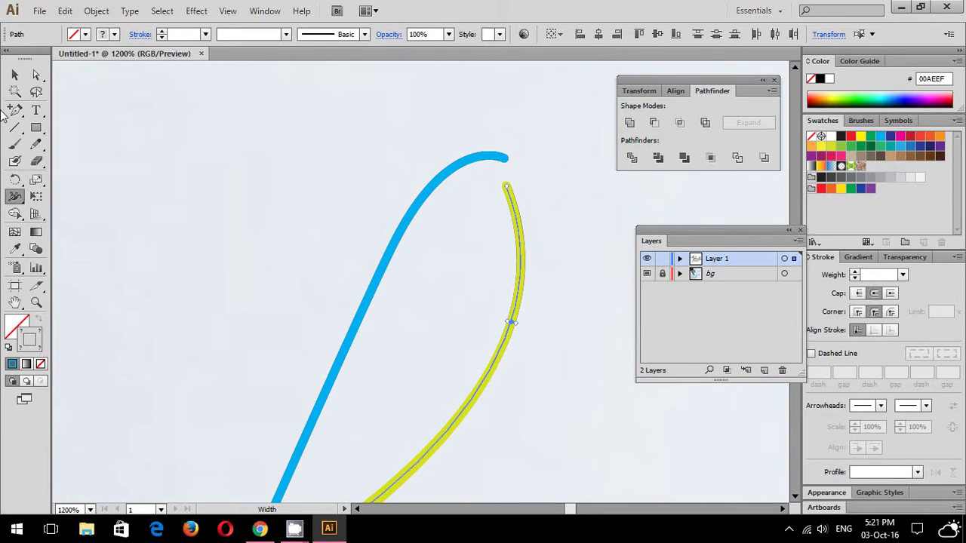
# - Drag the yellow path's top anchor up and right with Direct Selection beside the k stem
pyautogui.click(35, 75)
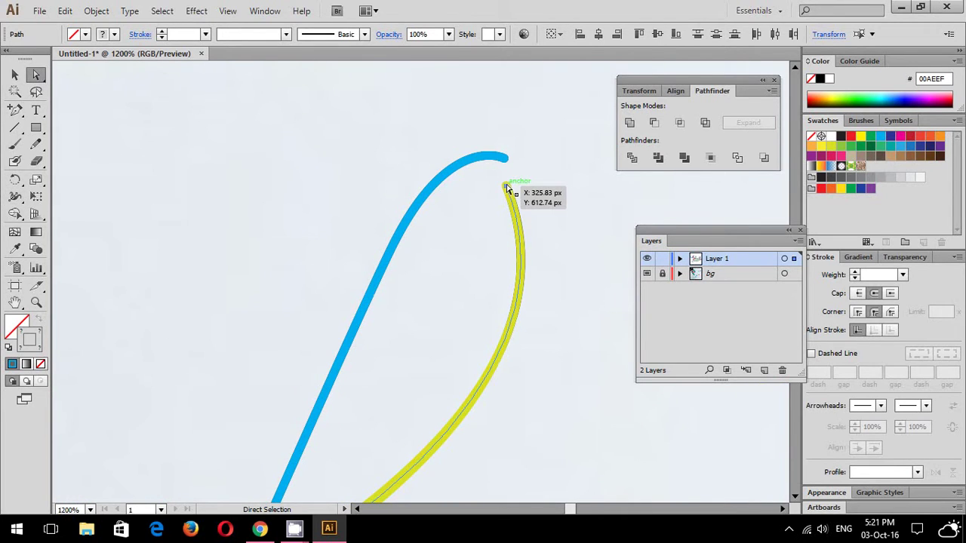
pyautogui.moveTo(507, 188); pyautogui.dragTo(521, 174)
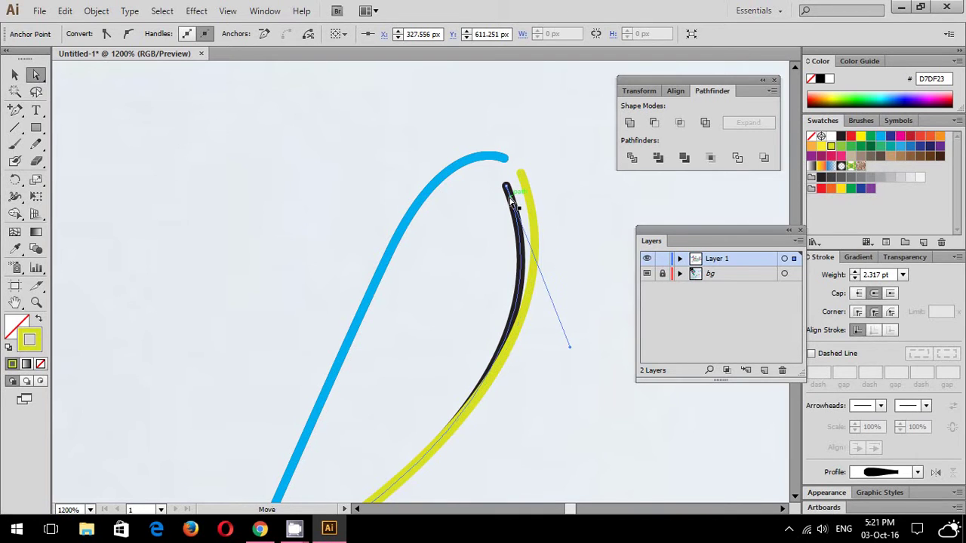
pyautogui.click(512, 197)
pyautogui.hotkey('ctrl', '-')
pyautogui.hotkey('ctrl', '-')
pyautogui.hotkey('ctrl', '-')
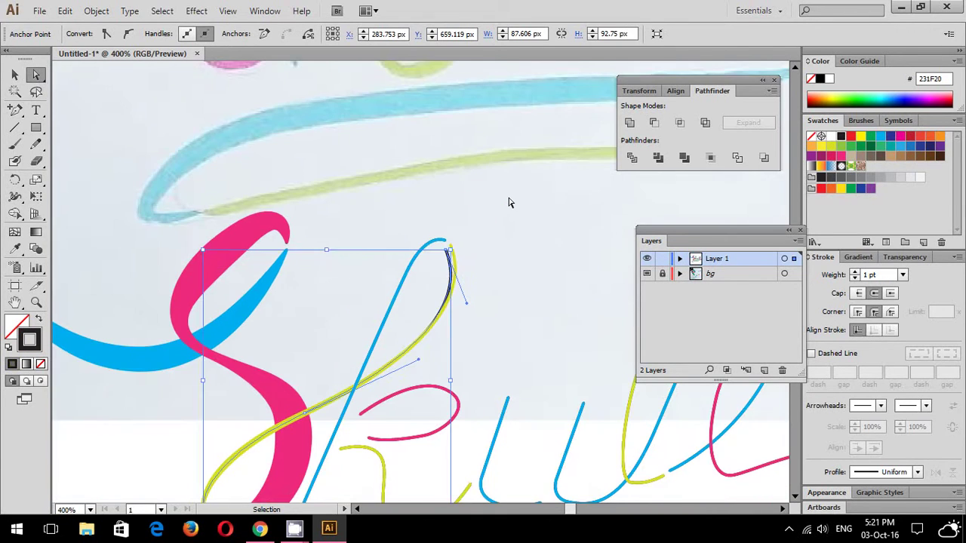
pyautogui.click(509, 203)
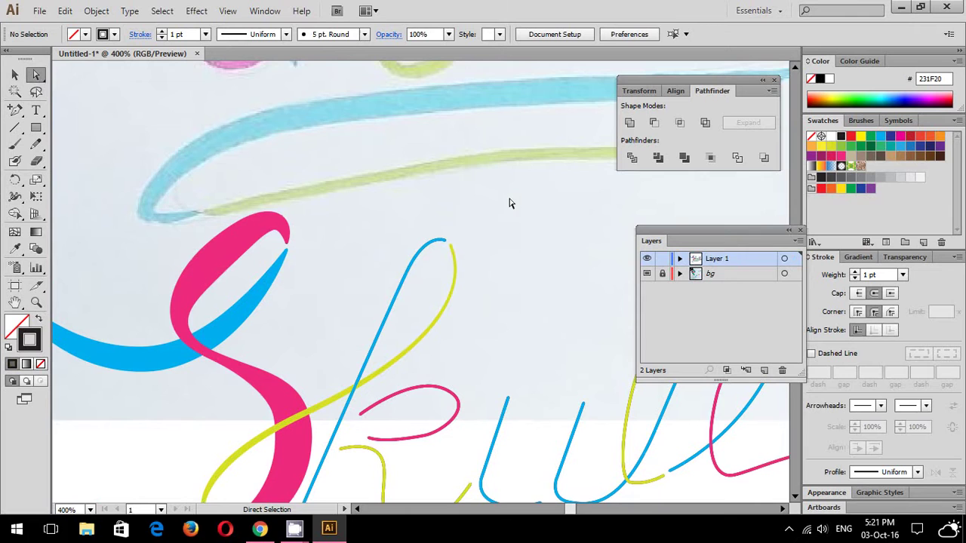
pyautogui.scroll(-2, 463, 222)
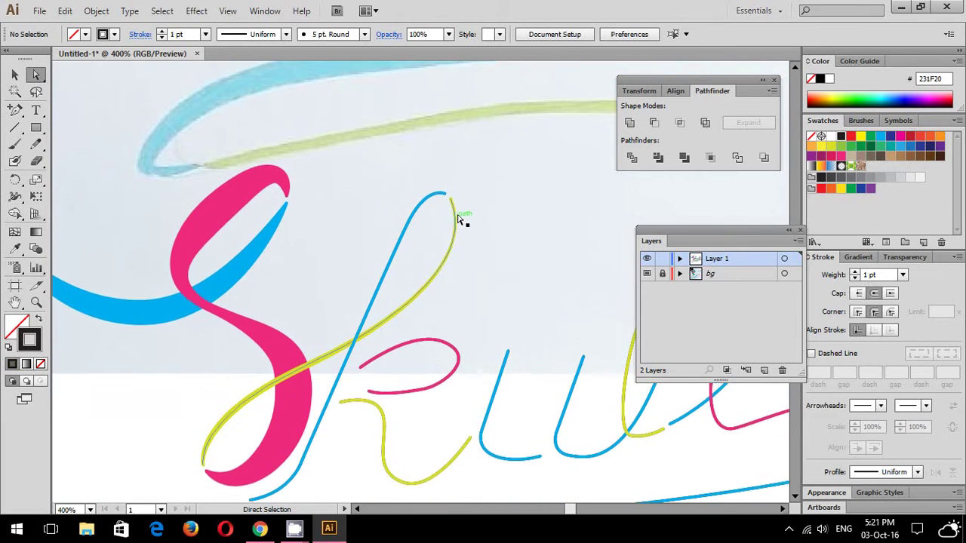
pyautogui.click(14, 73)
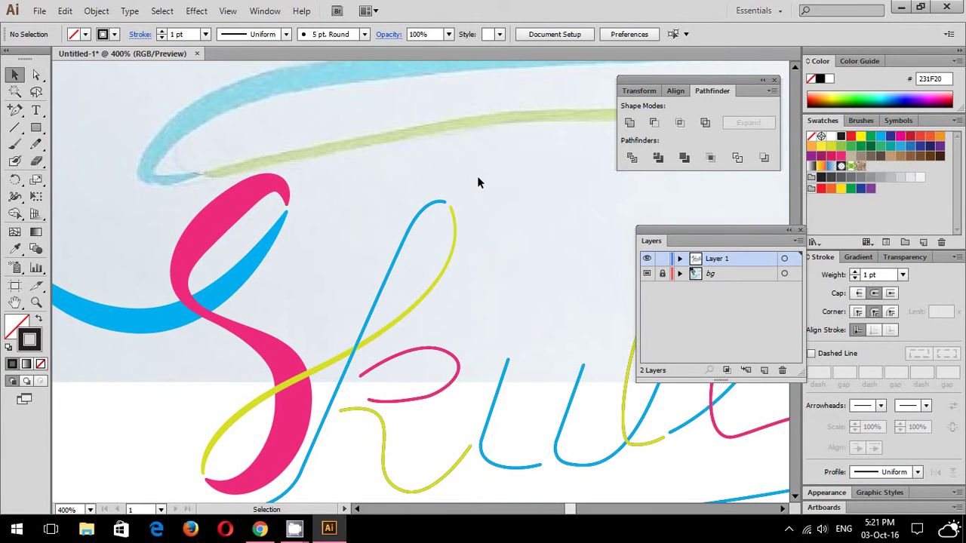
pyautogui.scroll(1, 477, 178)
pyautogui.click(419, 240)
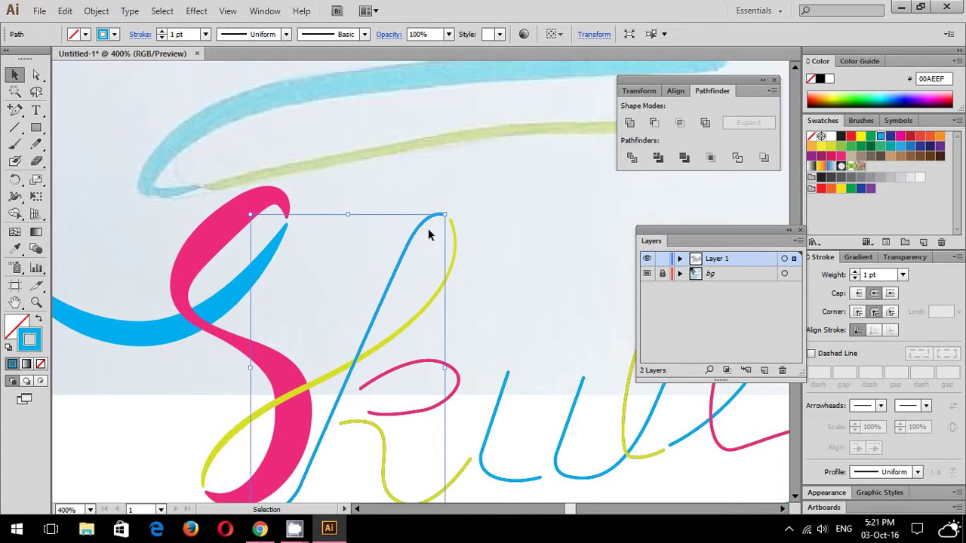
# - Swell the middle of the blue k stem with the Width Tool to about 7.5 pt
pyautogui.scroll(3, 475, 272)
pyautogui.scroll(2, 463, 270)
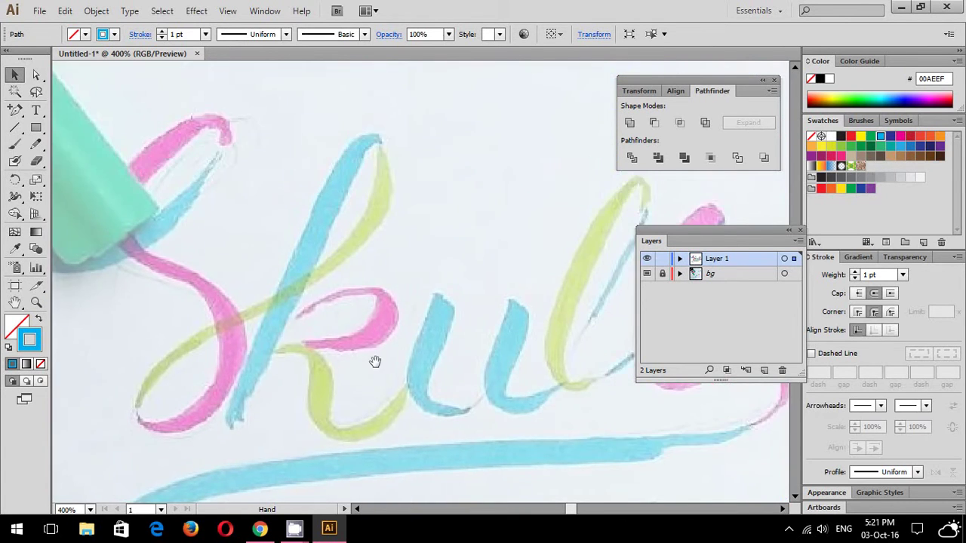
pyautogui.scroll(-10, 372, 362)
pyautogui.scroll(-7, 448, 134)
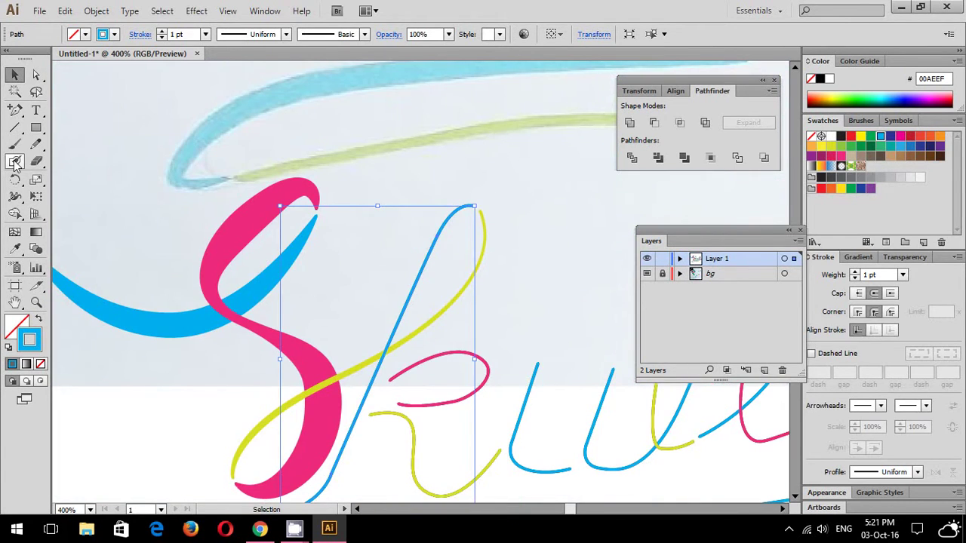
pyautogui.click(14, 196)
pyautogui.moveTo(385, 379); pyautogui.dragTo(385, 370)
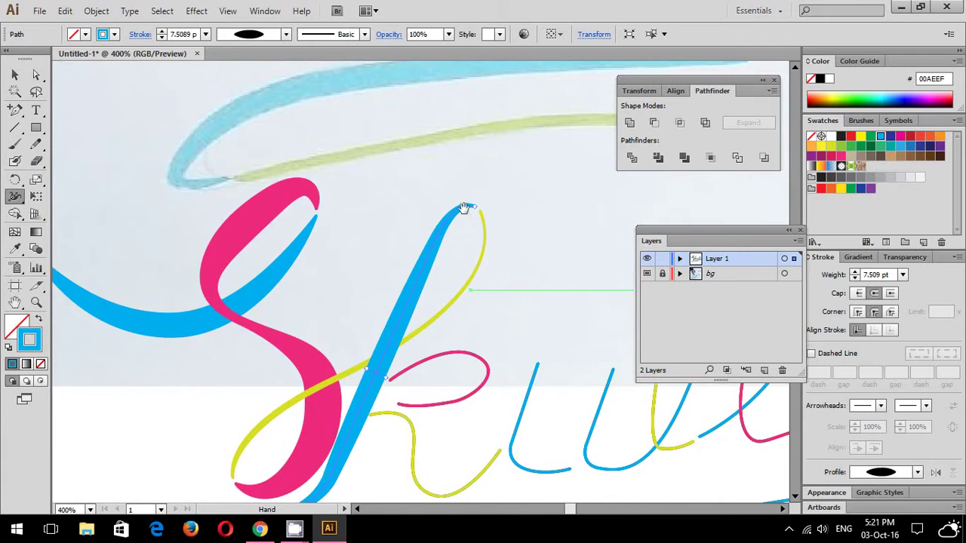
pyautogui.moveTo(463, 209)
pyautogui.mouseDown()
pyautogui.moveTo(380, 466)
pyautogui.moveTo(382, 293)
pyautogui.mouseUp()
# - Undo an accidental move and stray black copy, then zoom in and isolate the pink k loop
pyautogui.scroll(-4, 381, 294)
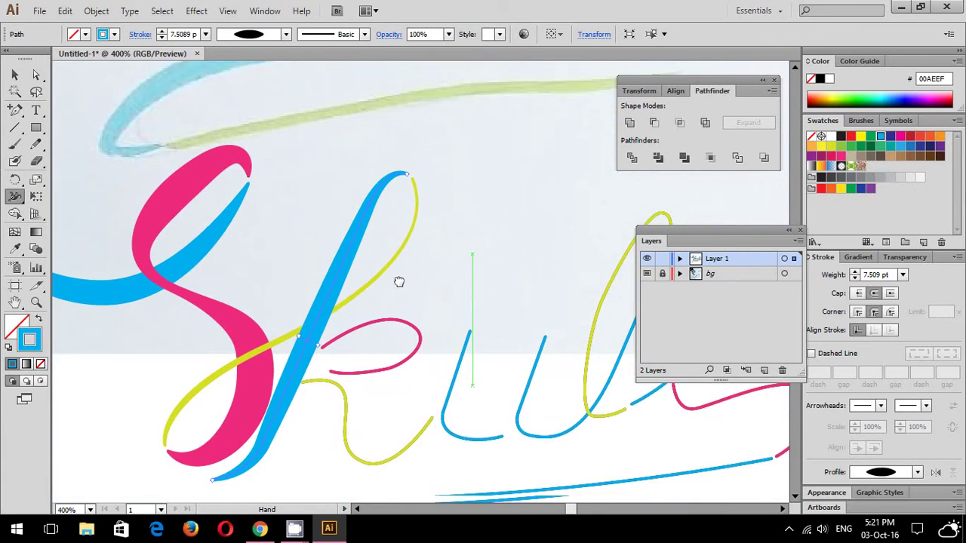
pyautogui.click(15, 75)
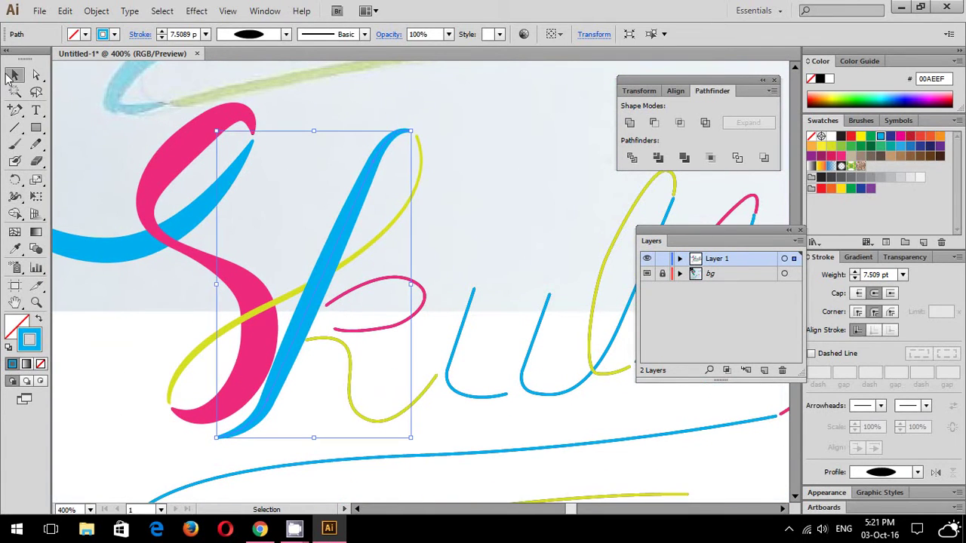
pyautogui.moveTo(353, 250); pyautogui.dragTo(404, 255)
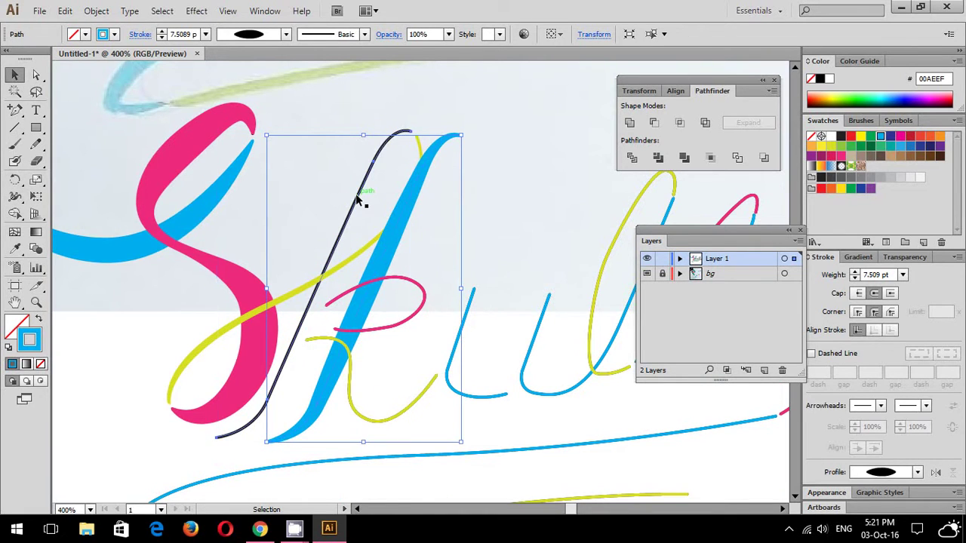
pyautogui.click(357, 197)
pyautogui.click(448, 237)
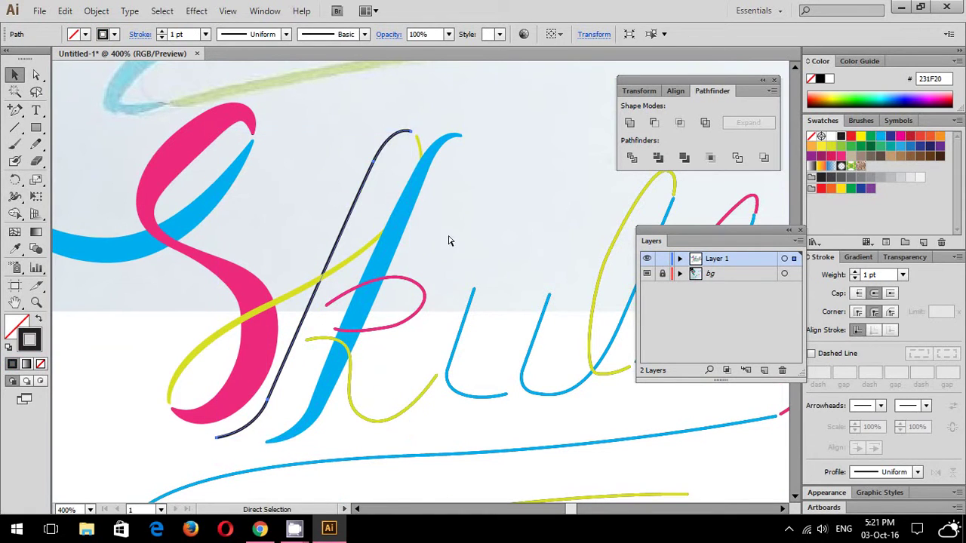
pyautogui.hotkey('ctrl', 'z')
pyautogui.click(357, 210)
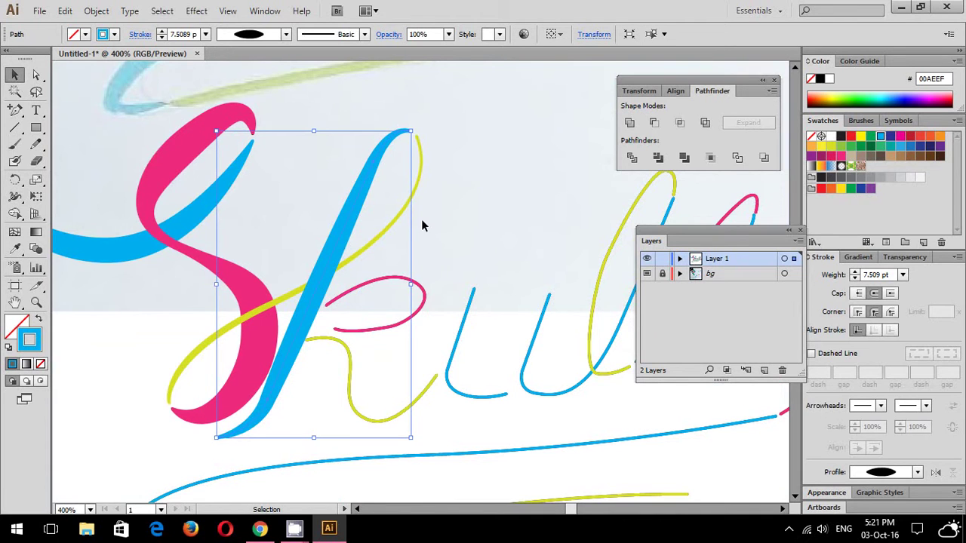
pyautogui.hotkey('ctrl', '+')
pyautogui.doubleClick(415, 283)
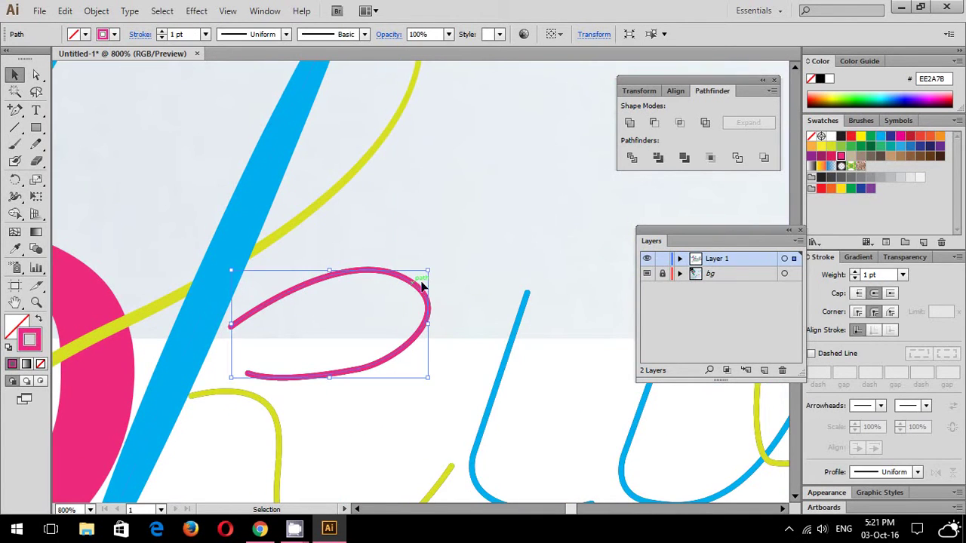
pyautogui.click(444, 259)
pyautogui.press('Escape')
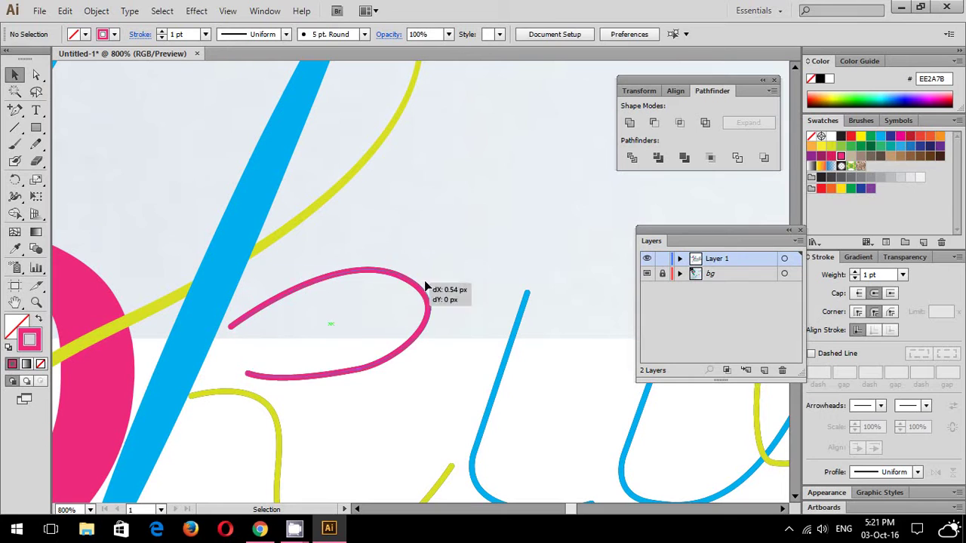
pyautogui.click(414, 285)
pyautogui.moveTo(427, 289); pyautogui.dragTo(446, 185)
pyautogui.click(427, 324)
pyautogui.press('d')
pyautogui.hotkey('ctrl', 'z')
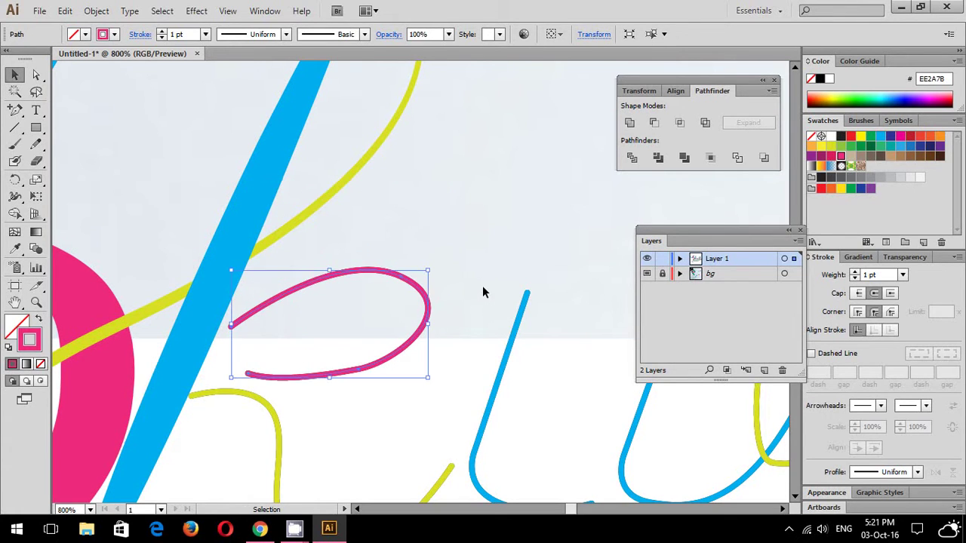
pyautogui.click(471, 293)
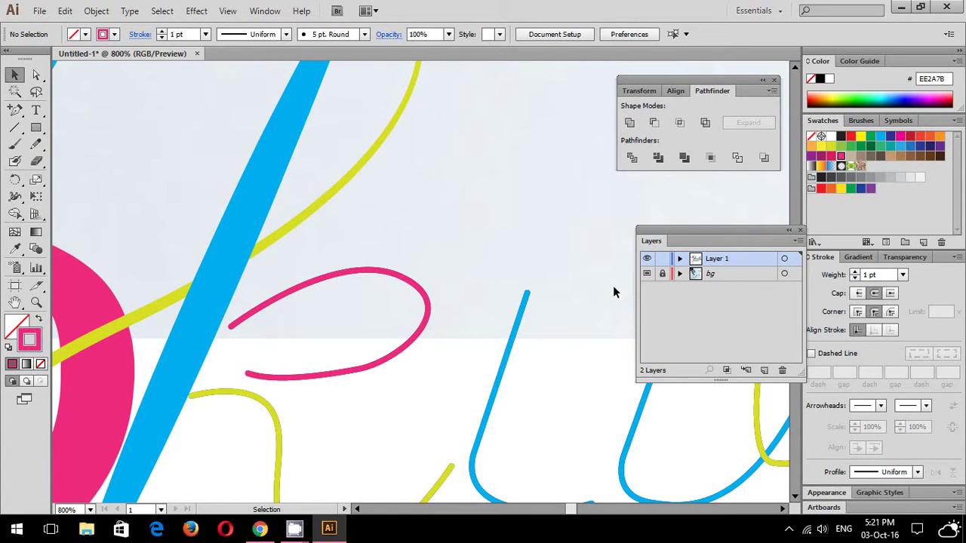
pyautogui.hotkey('ctrl', '-')
pyautogui.hotkey('ctrl', '-')
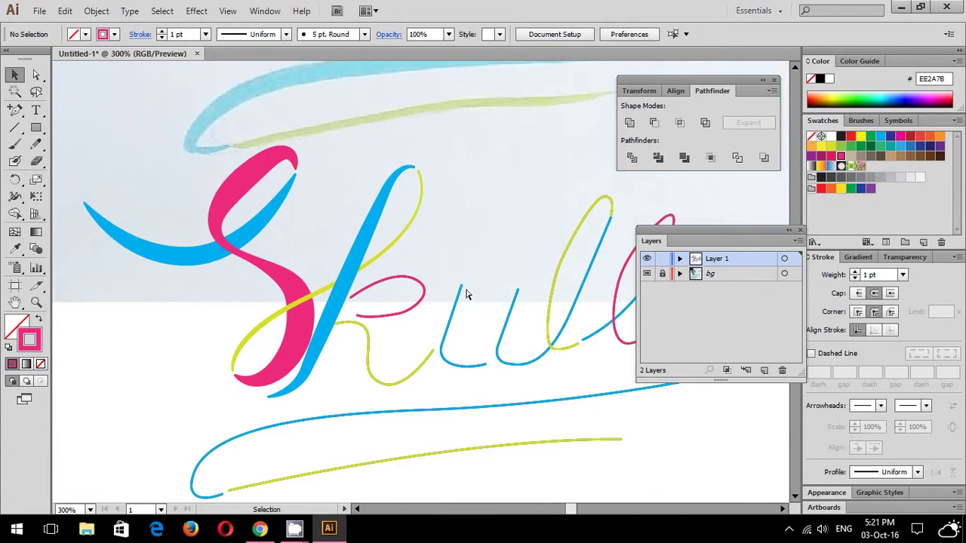
# - Shift-select the pink S, the k, u and l strokes, the final pink loop and the lower yellow swash
pyautogui.click(167, 264)
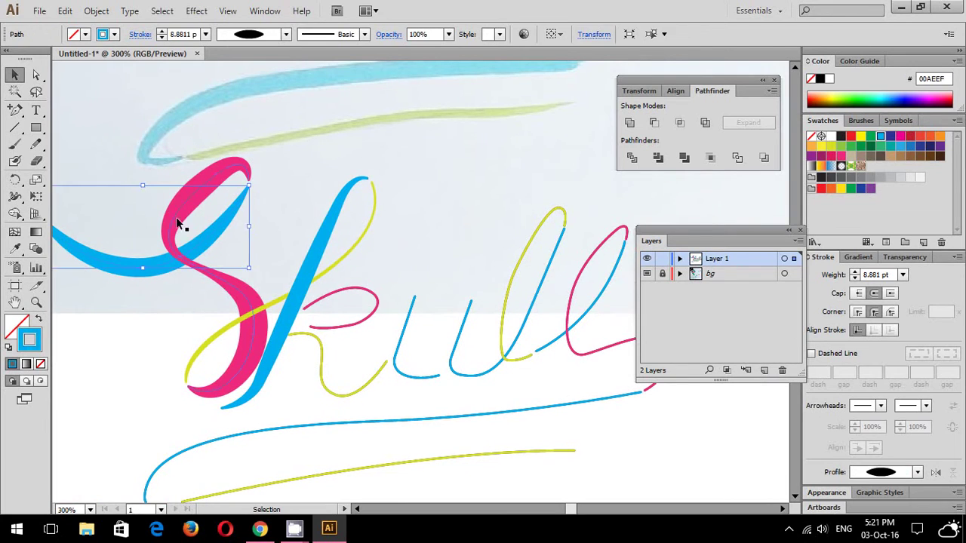
pyautogui.keyDown('shift'); pyautogui.click(276, 301); pyautogui.keyUp('shift')
pyautogui.keyDown('shift'); pyautogui.click(324, 248); pyautogui.keyUp('shift')
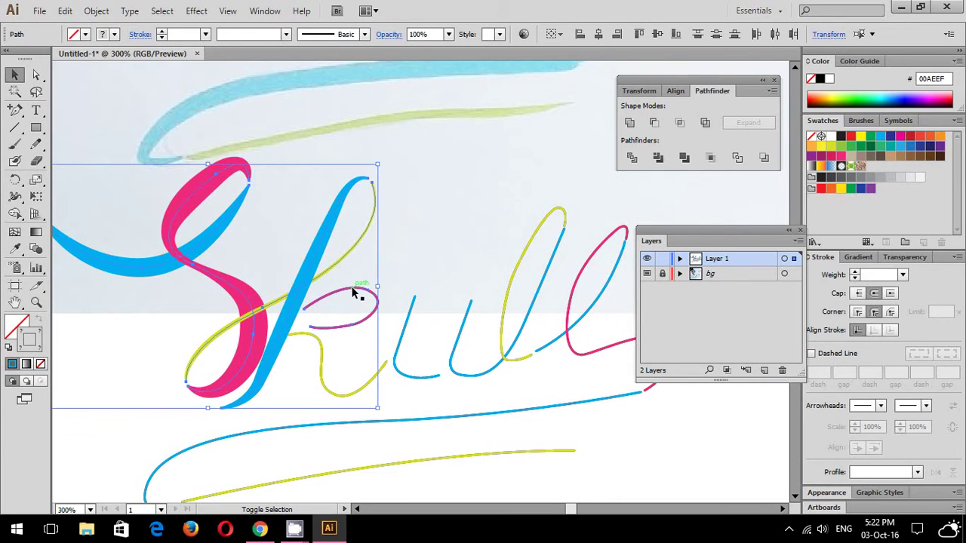
pyautogui.keyDown('shift'); pyautogui.click(323, 348); pyautogui.keyUp('shift')
pyautogui.keyDown('shift'); pyautogui.click(398, 351); pyautogui.keyUp('shift')
pyautogui.keyDown('shift'); pyautogui.click(459, 336); pyautogui.keyUp('shift')
pyautogui.keyDown('shift'); pyautogui.click(501, 332); pyautogui.keyUp('shift')
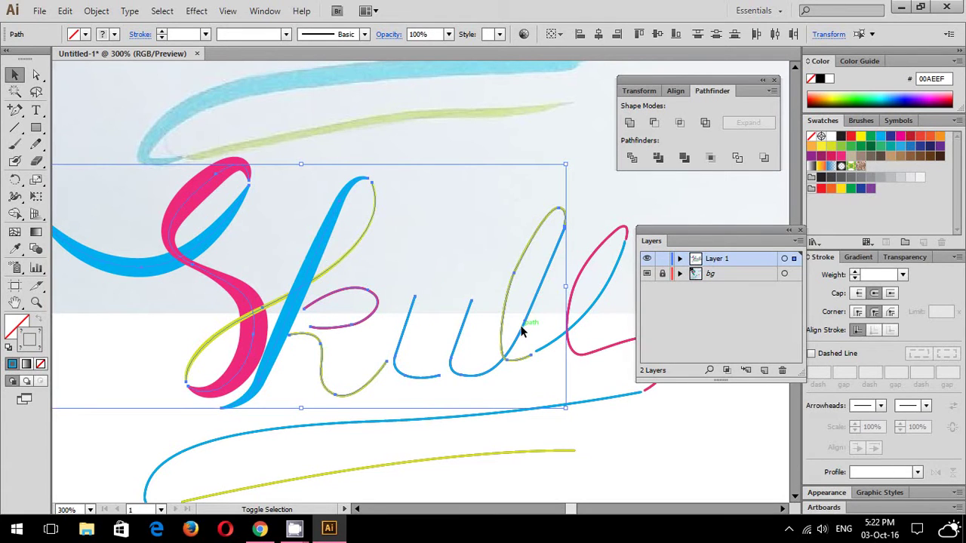
pyautogui.moveTo(551, 266); pyautogui.dragTo(489, 266)
pyautogui.keyDown('shift'); pyautogui.click(521, 294); pyautogui.keyUp('shift')
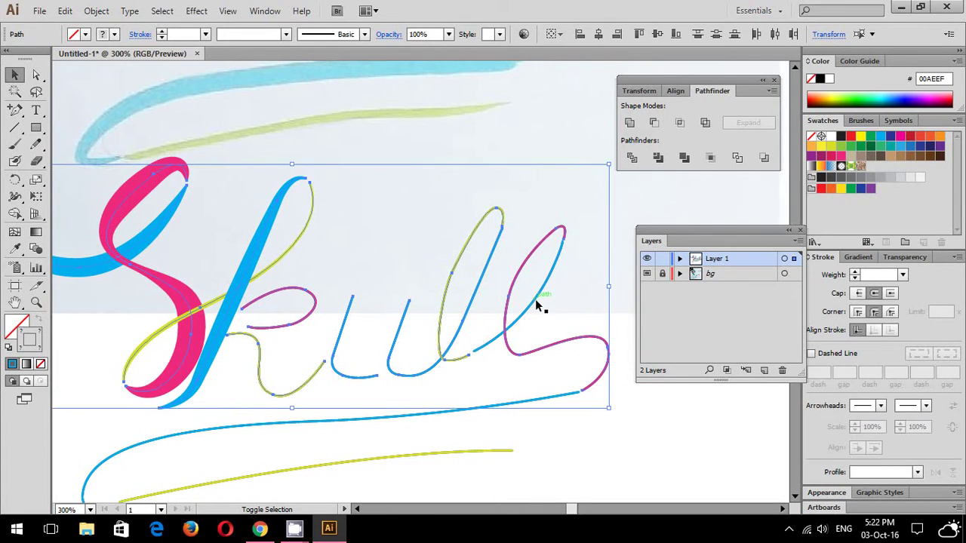
pyautogui.keyDown('shift'); pyautogui.click(483, 450); pyautogui.keyUp('shift')
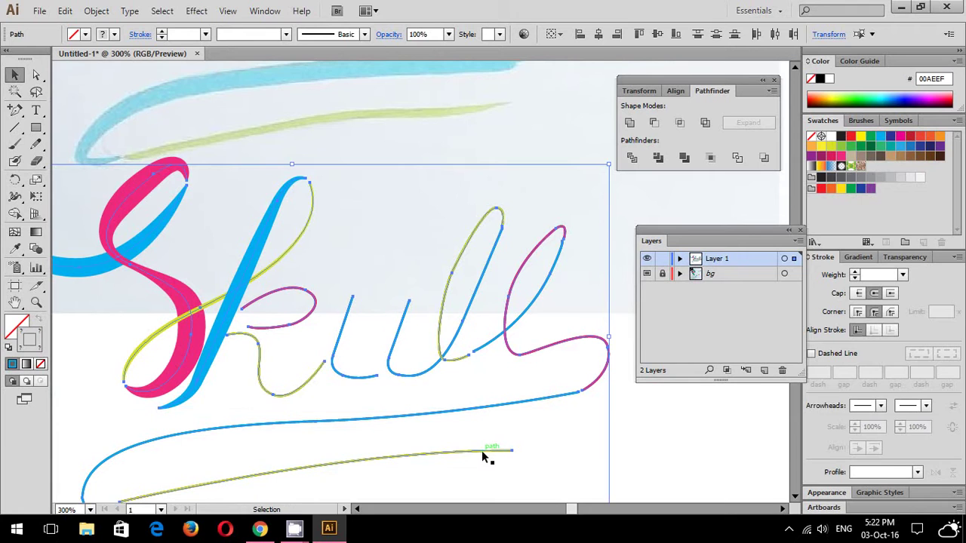
# - Leave isolation mode, reselect every coloured Skull stroke plus the lower swash, and view at 100%
pyautogui.doubleClick(483, 451)
pyautogui.doubleClick(362, 290)
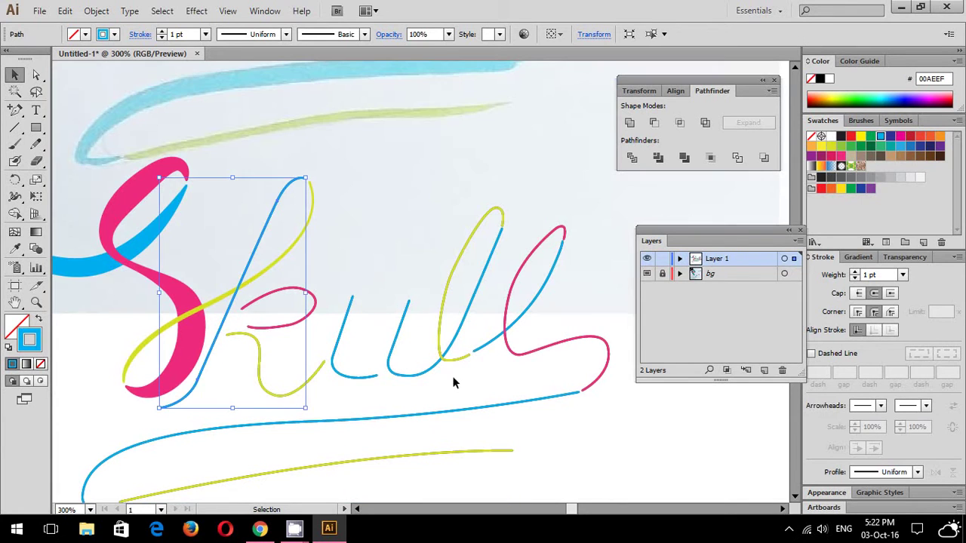
pyautogui.keyDown('shift'); pyautogui.click(289, 292); pyautogui.keyUp('shift')
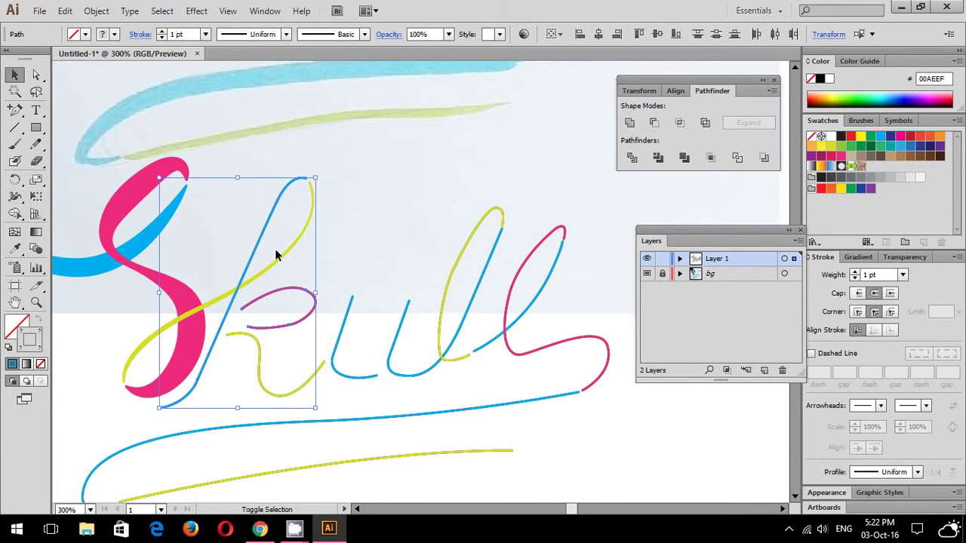
pyautogui.keyDown('shift'); pyautogui.click(181, 281); pyautogui.keyUp('shift')
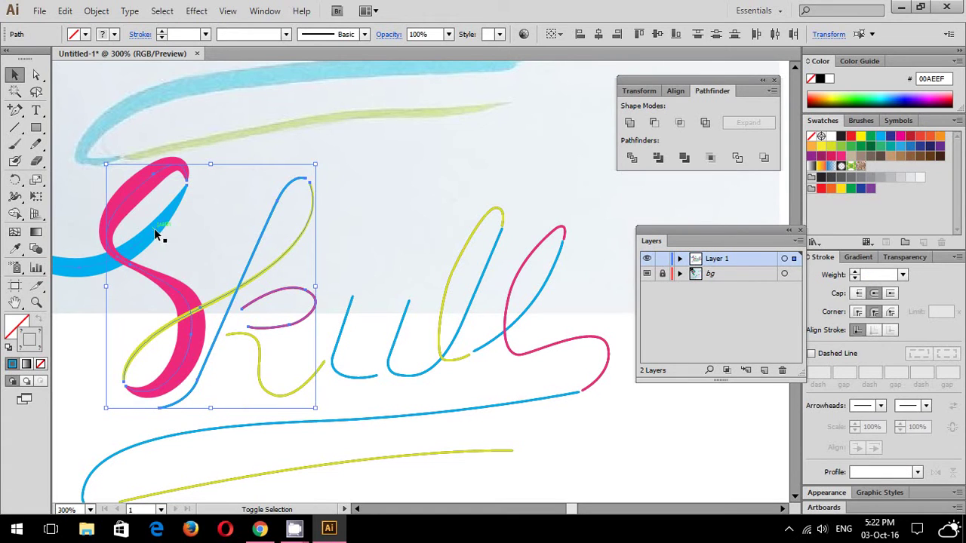
pyautogui.keyDown('shift'); pyautogui.click(344, 323); pyautogui.keyUp('shift')
pyautogui.keyDown('shift'); pyautogui.click(400, 330); pyautogui.keyUp('shift')
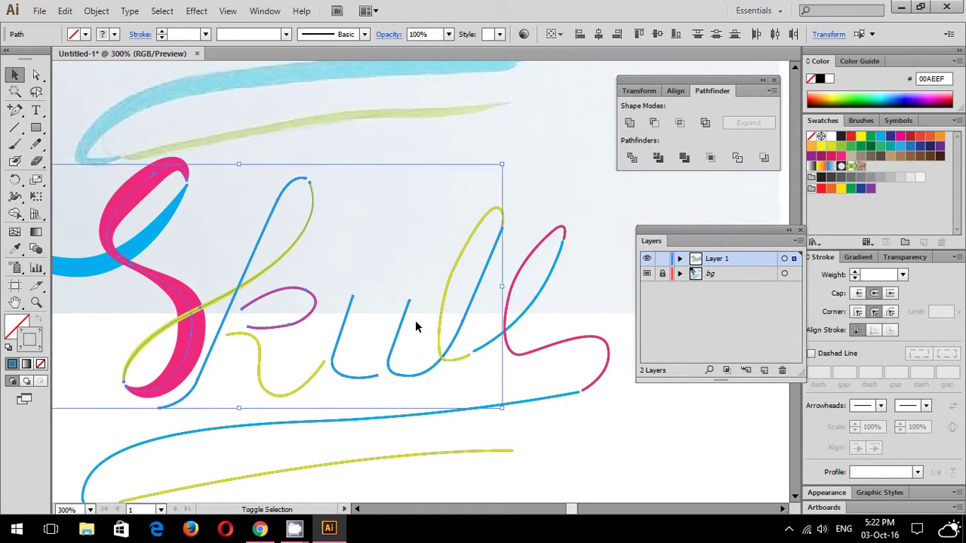
pyautogui.keyDown('shift'); pyautogui.click(439, 326); pyautogui.keyUp('shift')
pyautogui.keyDown('shift'); pyautogui.click(521, 316); pyautogui.keyUp('shift')
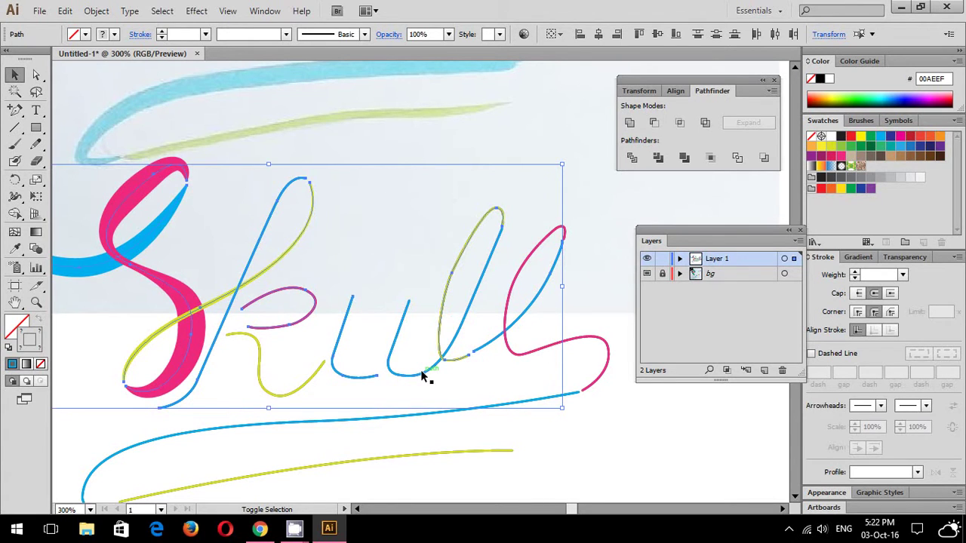
pyautogui.keyDown('shift'); pyautogui.click(550, 345); pyautogui.keyUp('shift')
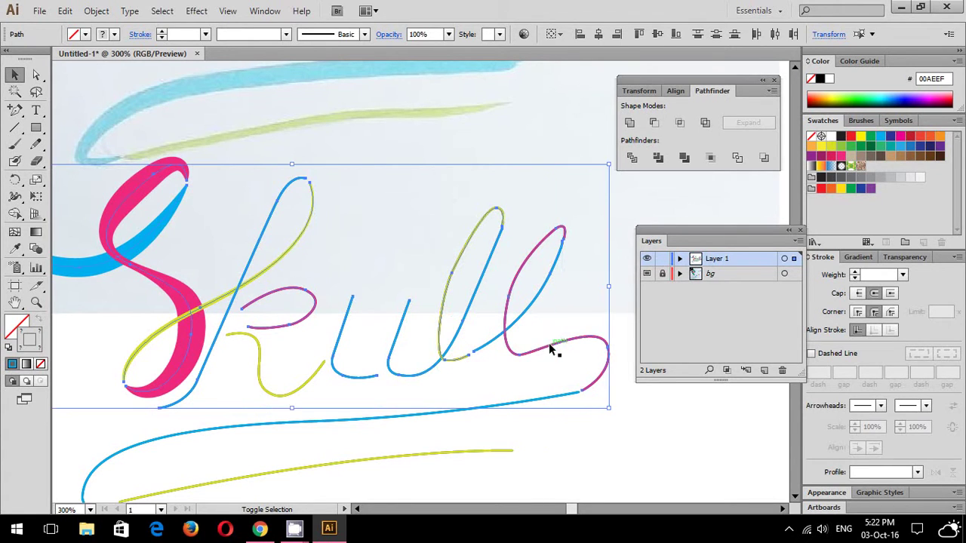
pyautogui.keyDown('shift'); pyautogui.click(415, 452); pyautogui.keyUp('shift')
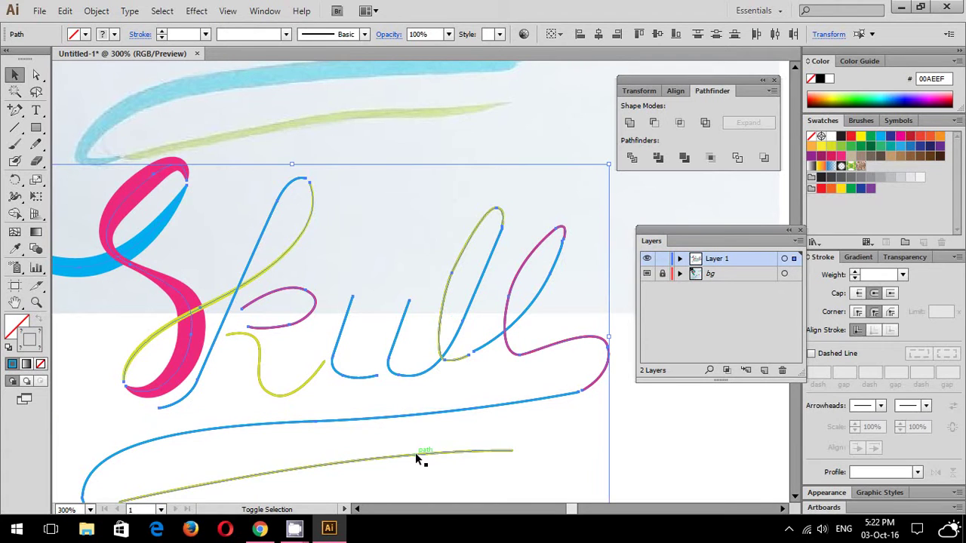
pyautogui.hotkey('ctrl', '1')
# - Move the coloured lettering left of the artboard and delete the black outline copy
pyautogui.press('v')
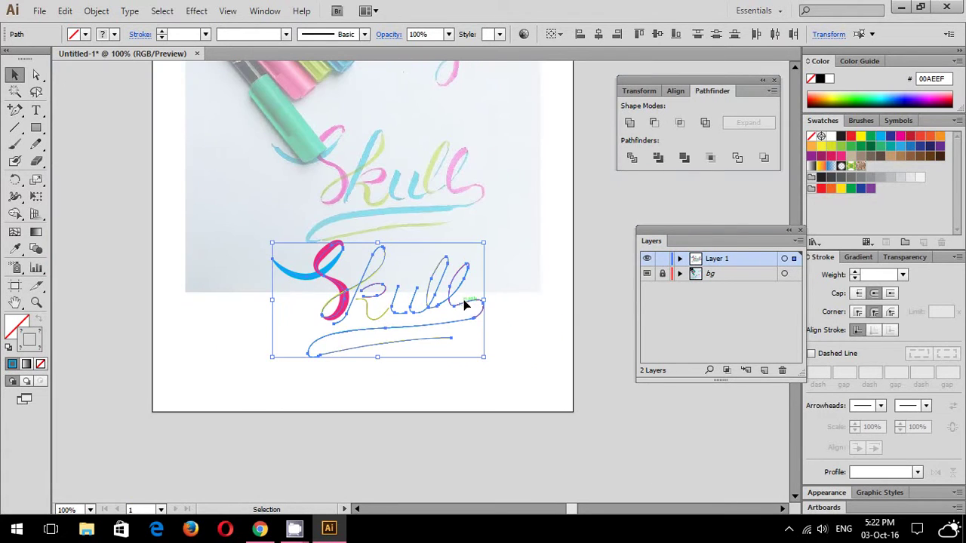
pyautogui.hotkey('shift', 'Down')
pyautogui.hotkey('shift', 'Down')
pyautogui.hotkey('shift', 'Down')
pyautogui.hotkey('shift', 'Down')
pyautogui.hotkey('shift', 'Down')
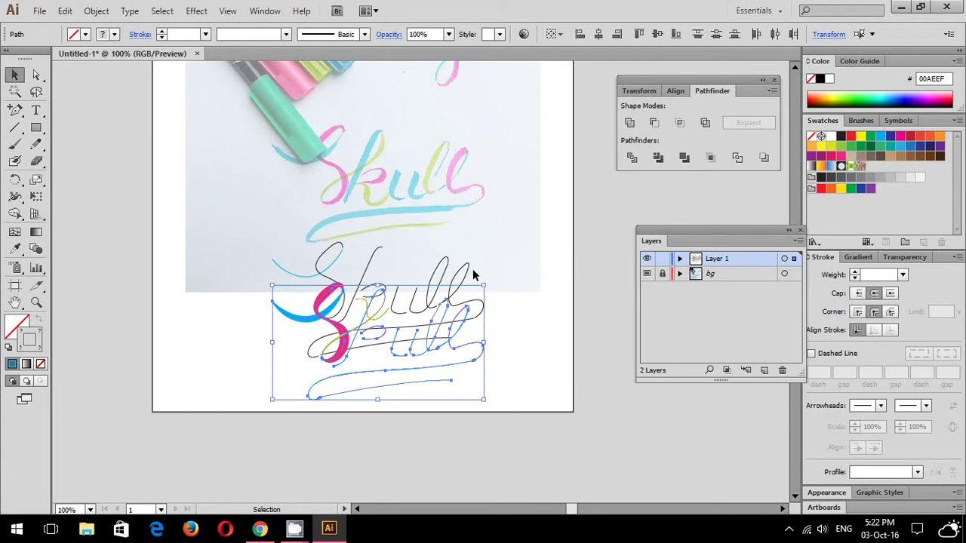
pyautogui.moveTo(457, 349); pyautogui.dragTo(227, 320)
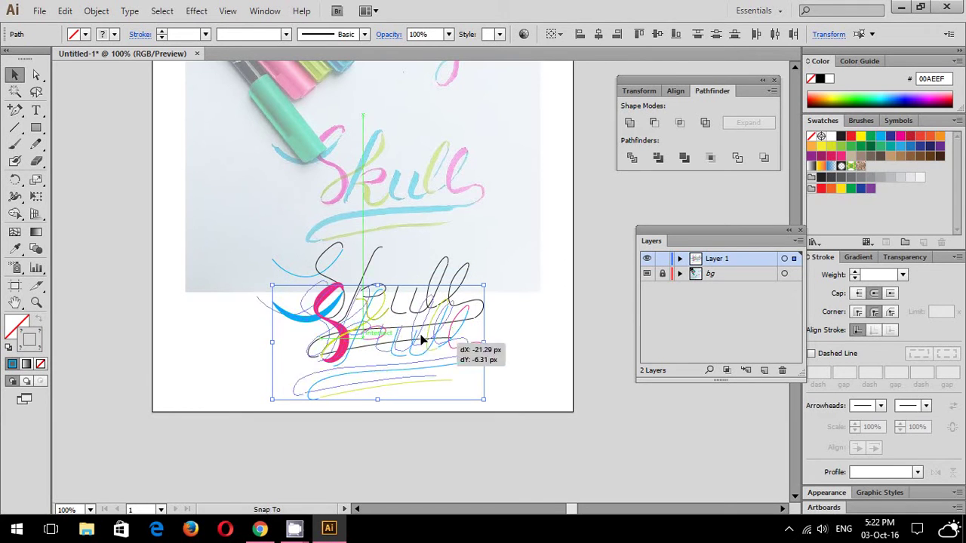
pyautogui.click(321, 277)
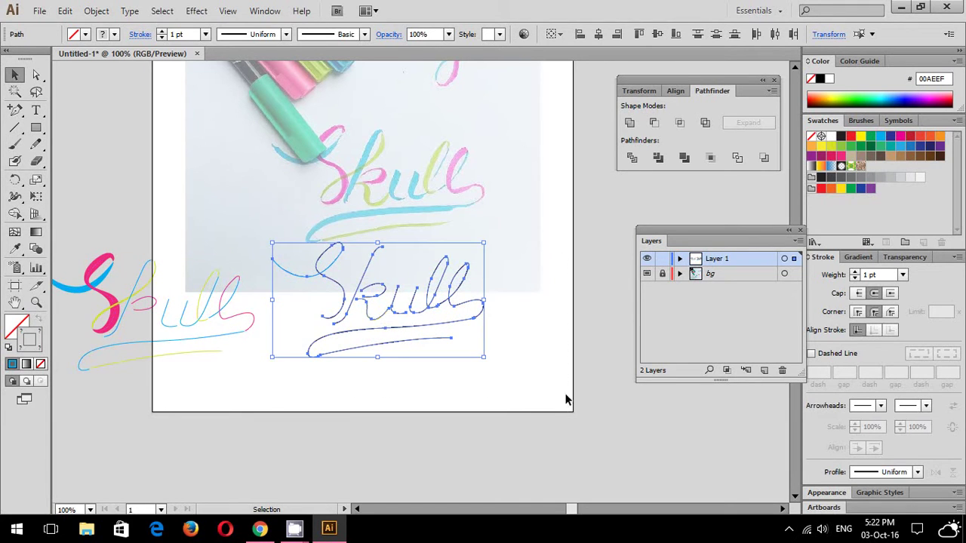
pyautogui.press('Delete')
# - Move the leftover strokes over to the coloured lettering and delete the black outline Skull sketch
pyautogui.moveTo(305, 419)
pyautogui.mouseDown()
pyautogui.moveTo(237, 279)
pyautogui.moveTo(665, 399)
pyautogui.mouseUp()
pyautogui.moveTo(616, 333); pyautogui.dragTo(499, 336)
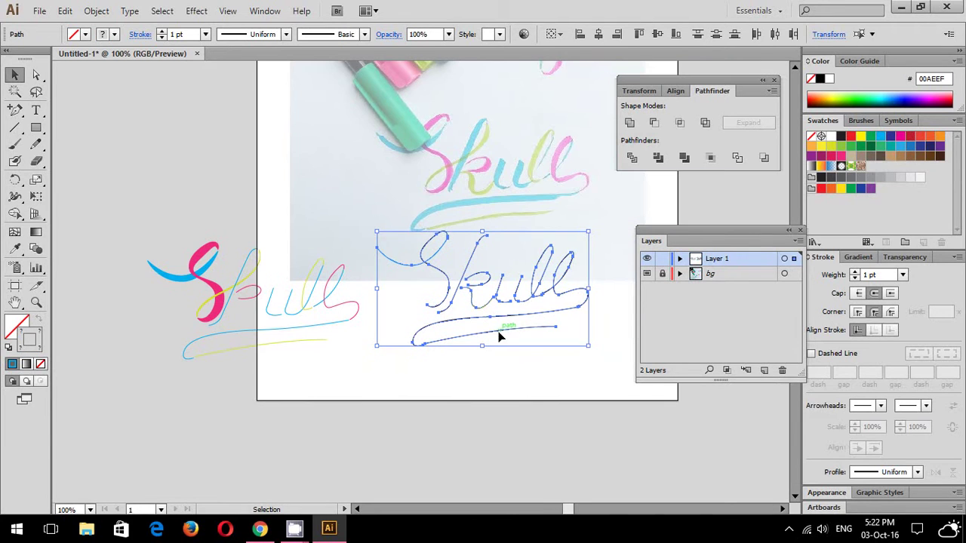
pyautogui.click(505, 366)
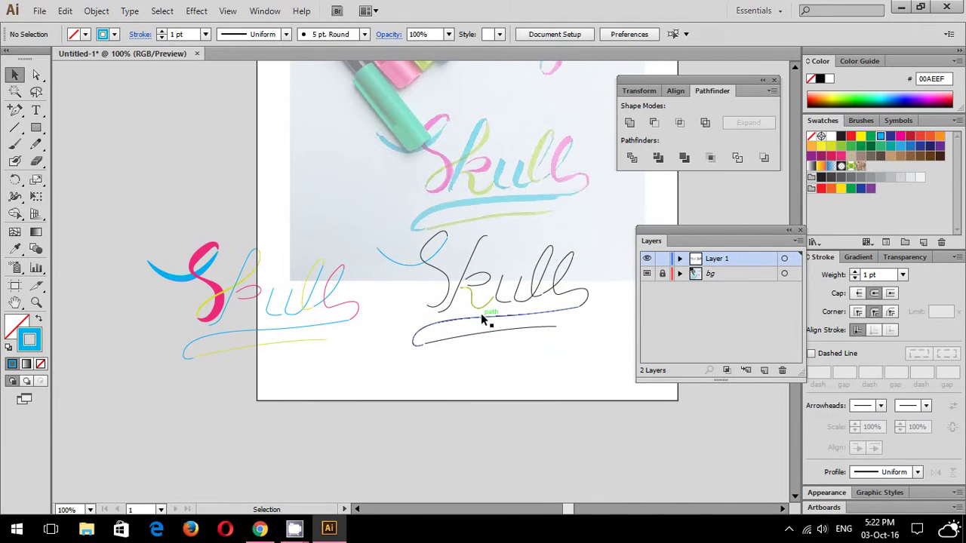
pyautogui.moveTo(483, 306); pyautogui.dragTo(254, 328)
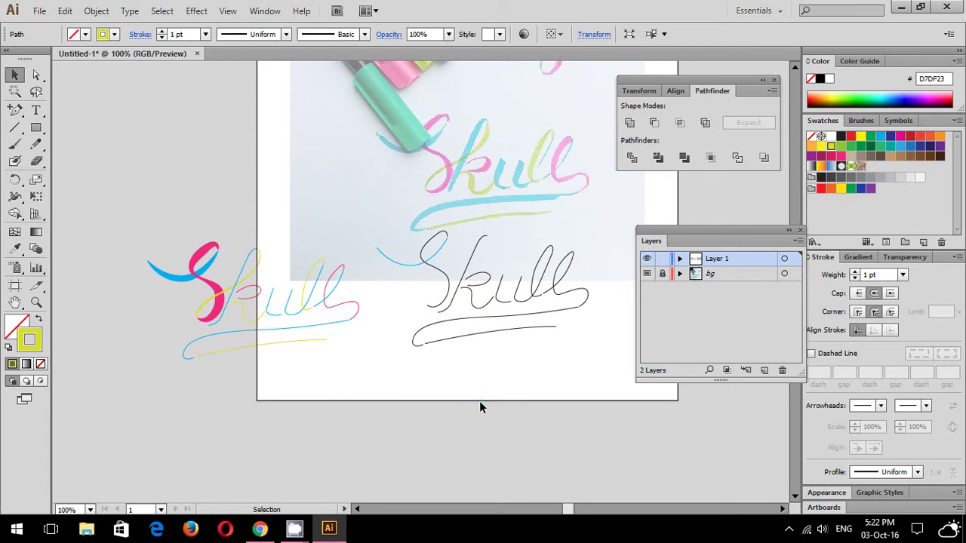
pyautogui.moveTo(482, 400); pyautogui.dragTo(615, 231)
pyautogui.press('Delete')
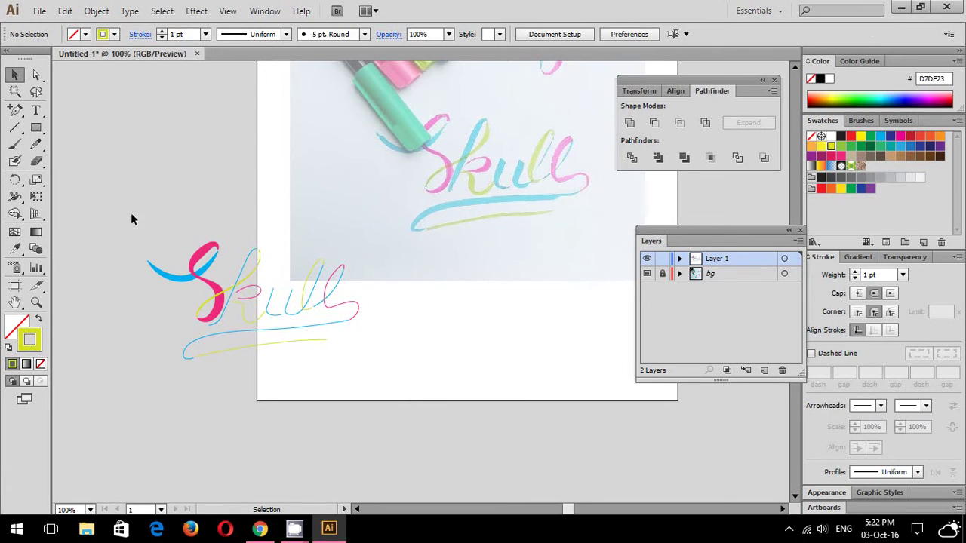
# - Drag the coloured Skull lettering onto the page where the sketch was and zoom in
pyautogui.scroll(-3, 131, 214)
pyautogui.moveTo(134, 155); pyautogui.dragTo(396, 338)
pyautogui.moveTo(355, 253); pyautogui.dragTo(590, 255)
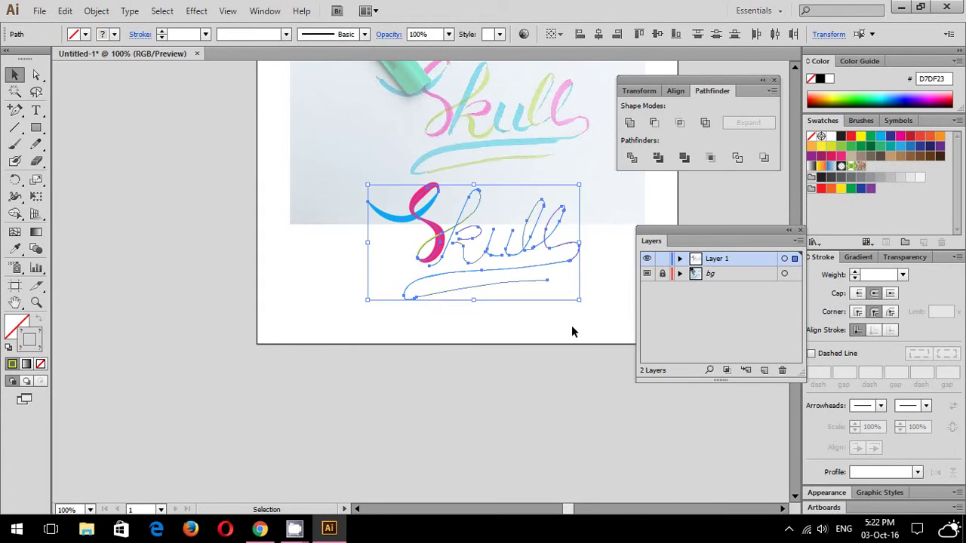
pyautogui.click(572, 327)
pyautogui.hotkey('ctrl', '+')
pyautogui.hotkey('ctrl', '+')
pyautogui.hotkey('ctrl', '+')
pyautogui.hotkey('ctrl', '+')
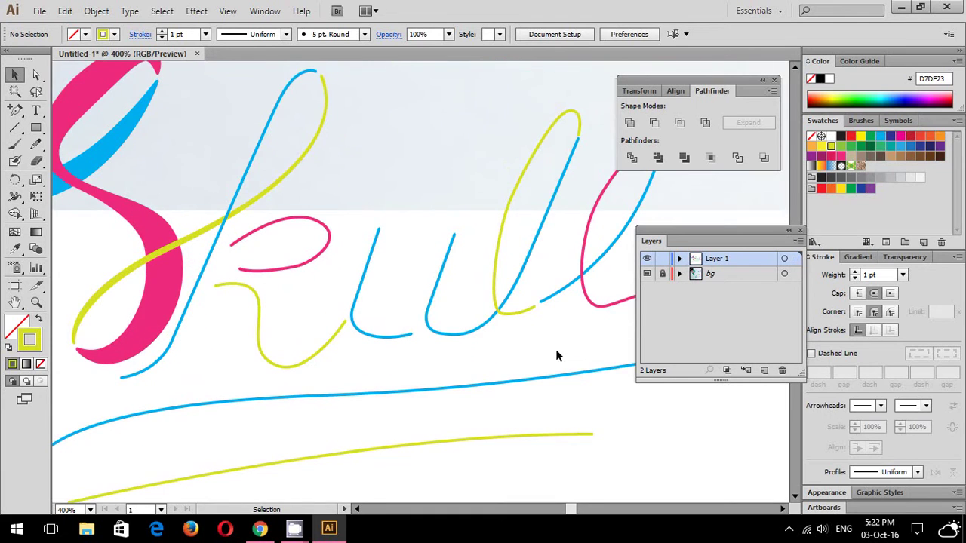
# - Widen the blue k stem into a tapered stroke with the Width Tool
pyautogui.moveTo(416, 120); pyautogui.dragTo(412, 237)
pyautogui.click(370, 282)
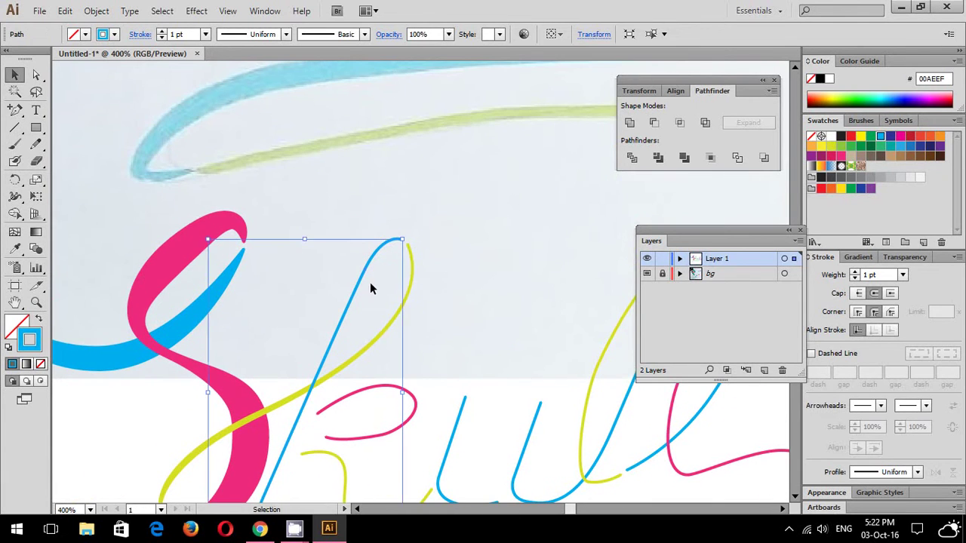
pyautogui.moveTo(370, 282); pyautogui.dragTo(448, 390)
pyautogui.scroll(4, 449, 390)
pyautogui.scroll(-5, 405, 219)
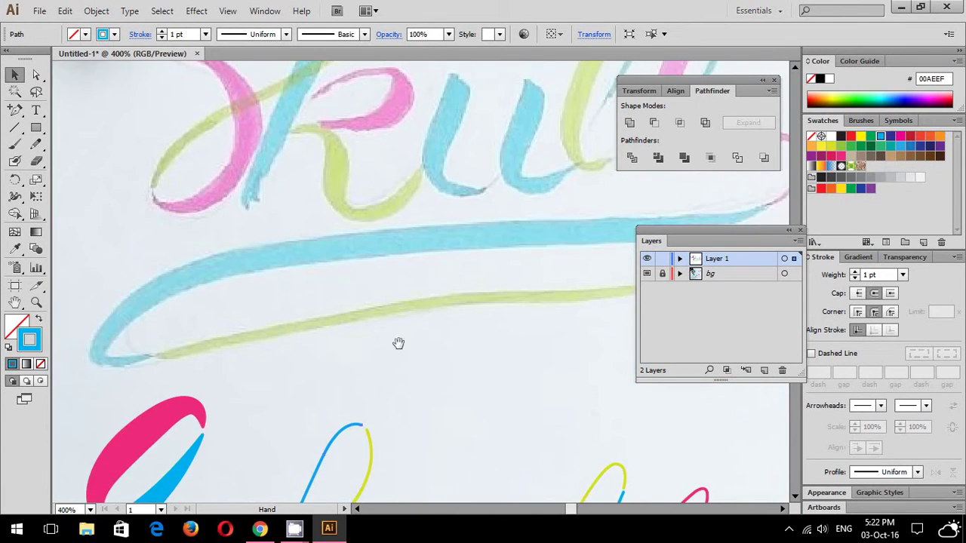
pyautogui.scroll(3, 439, 98)
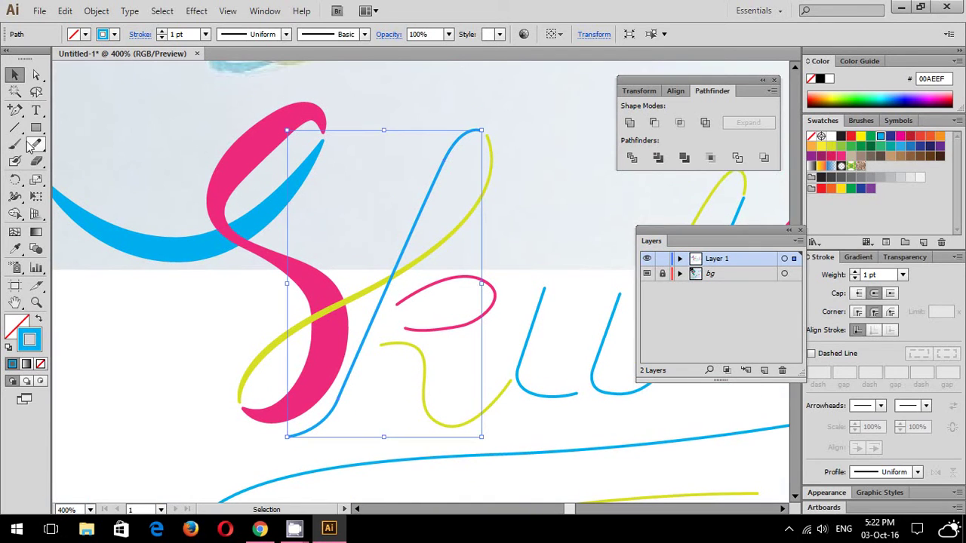
pyautogui.click(14, 197)
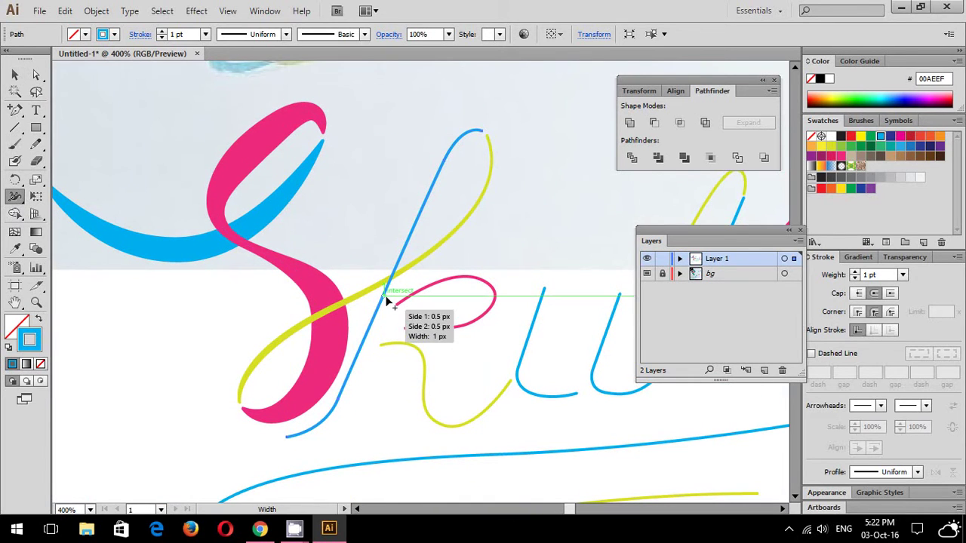
pyautogui.moveTo(395, 300); pyautogui.dragTo(393, 293)
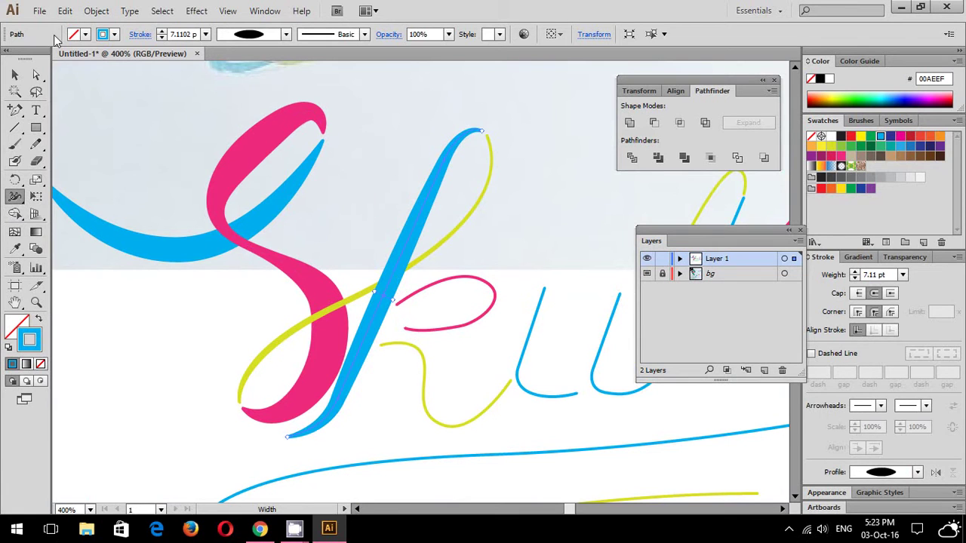
pyautogui.click(15, 75)
pyautogui.click(493, 269)
# - Thicken the pink k loop into a tapered stroke with the Width Tool
pyautogui.moveTo(493, 269); pyautogui.dragTo(404, 298)
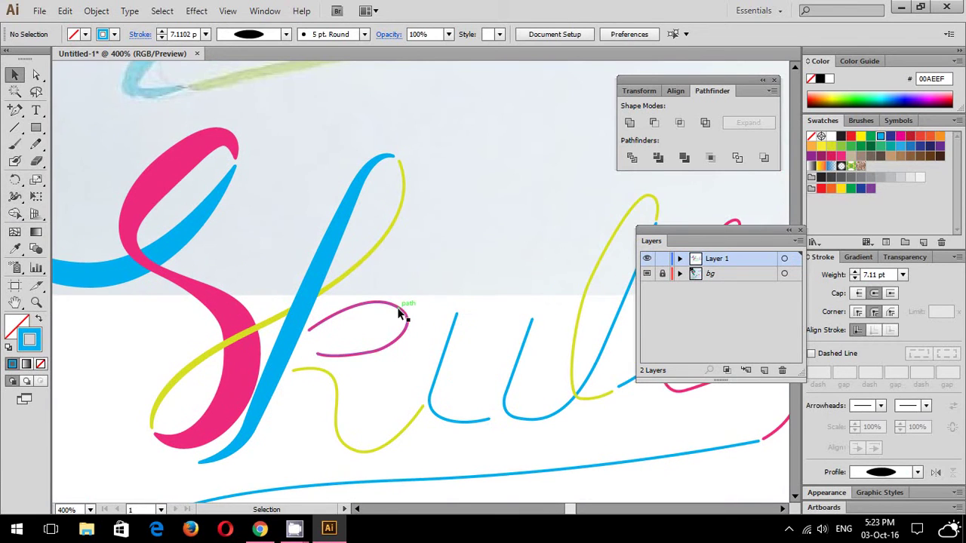
pyautogui.click(398, 313)
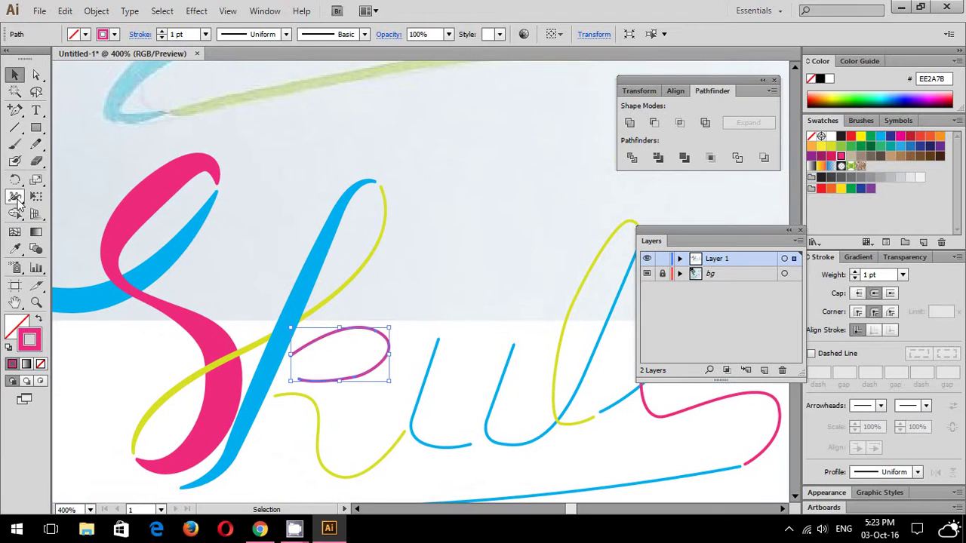
pyautogui.click(15, 196)
pyautogui.moveTo(390, 349); pyautogui.dragTo(406, 344)
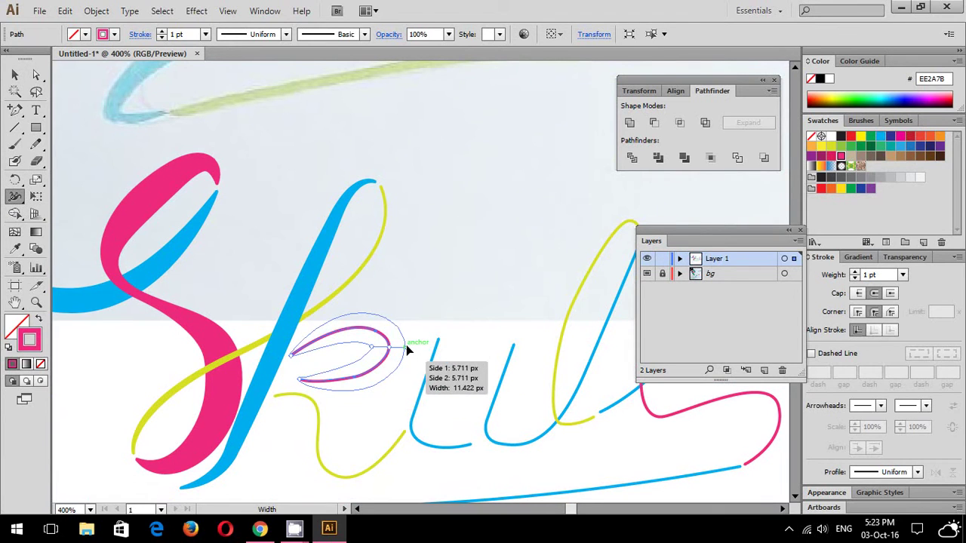
pyautogui.moveTo(406, 345); pyautogui.dragTo(400, 344)
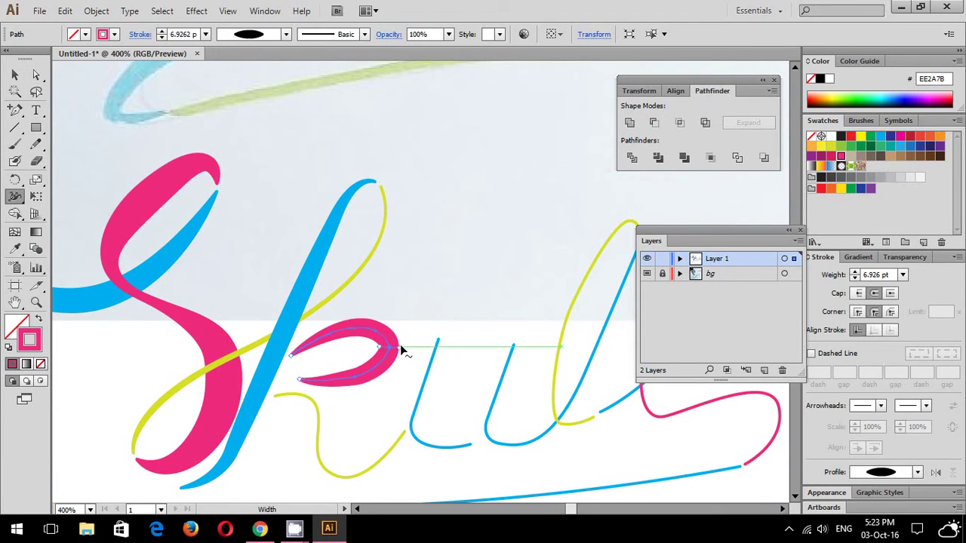
pyautogui.click(14, 75)
pyautogui.click(209, 209)
# - Widen the yellow bottom curve of the k into a tapered stroke
pyautogui.moveTo(193, 313); pyautogui.dragTo(215, 264)
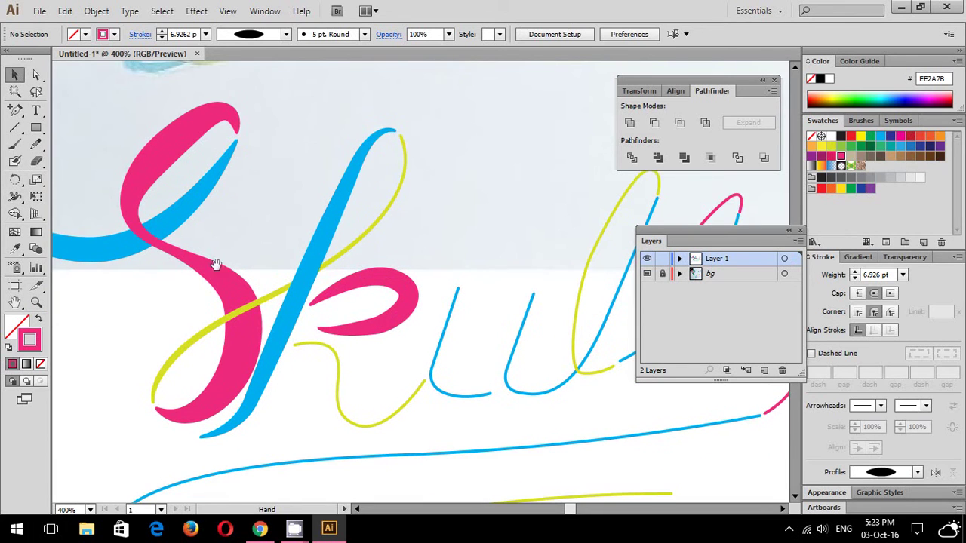
pyautogui.click(336, 375)
pyautogui.scroll(5, 436, 226)
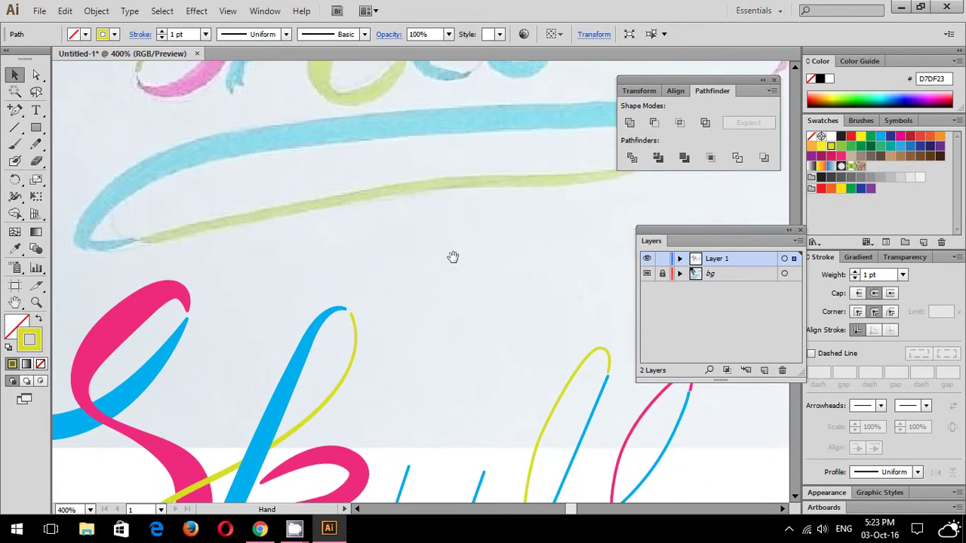
pyautogui.moveTo(414, 318); pyautogui.dragTo(438, 208)
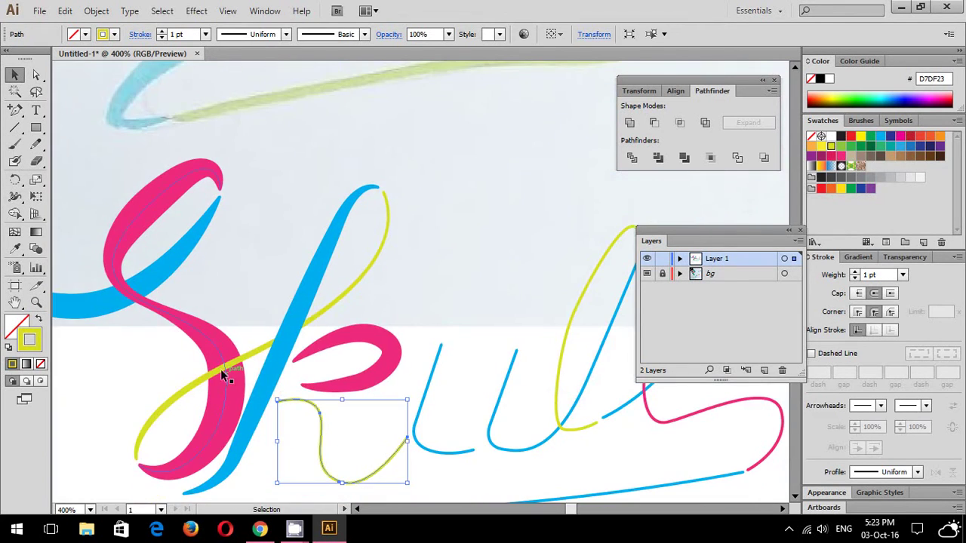
pyautogui.click(15, 197)
pyautogui.moveTo(322, 447); pyautogui.dragTo(339, 447)
pyautogui.moveTo(407, 344); pyautogui.dragTo(403, 263)
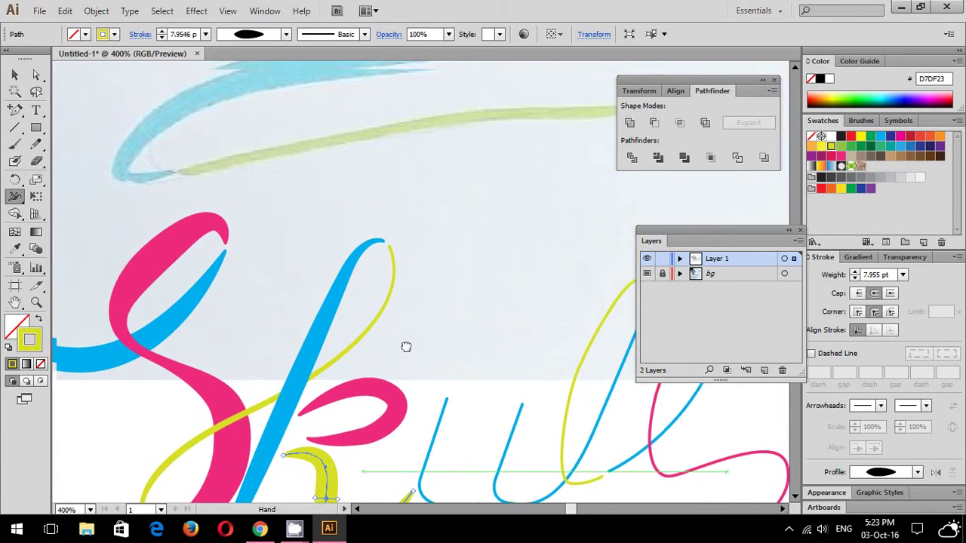
pyautogui.click(15, 74)
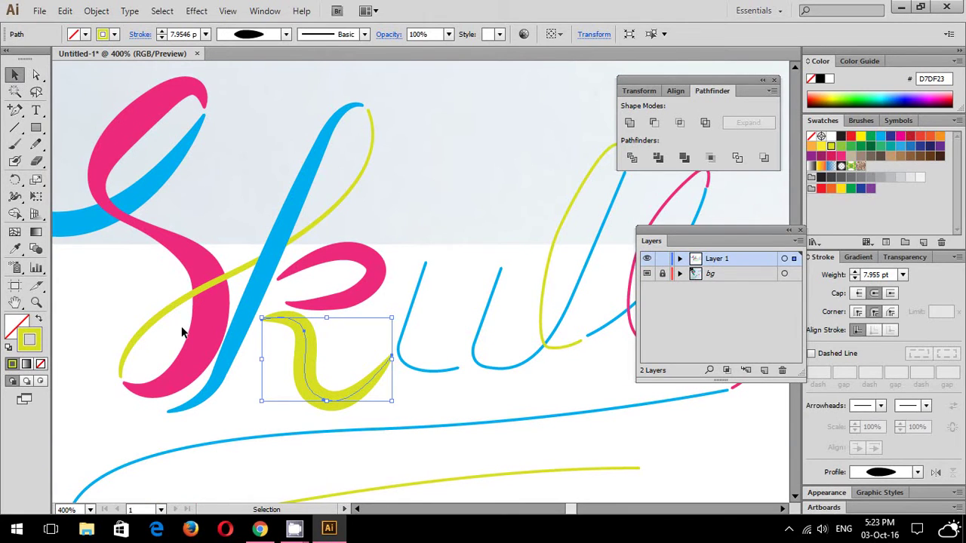
# - Widen the long thin yellow stroke running through the S
pyautogui.click(173, 307)
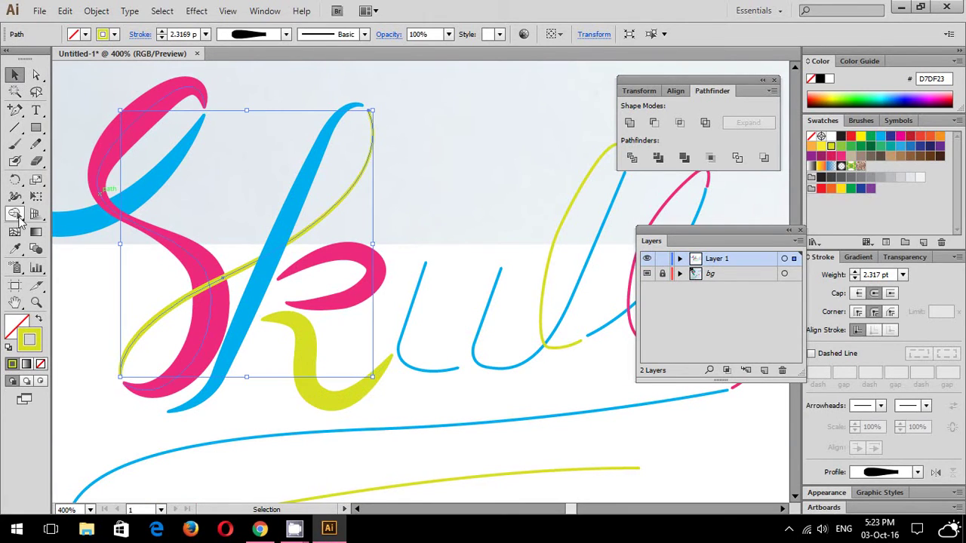
pyautogui.click(15, 197)
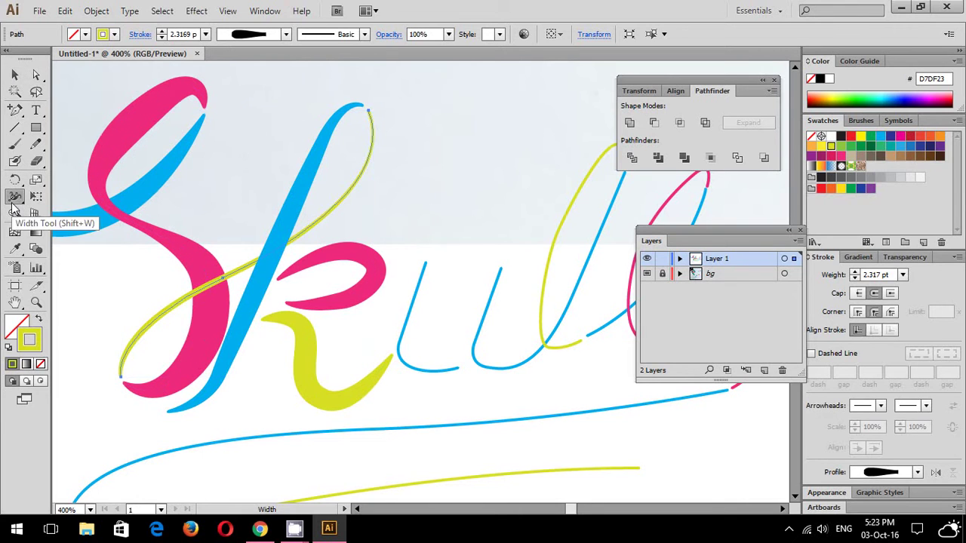
pyautogui.moveTo(149, 326); pyautogui.dragTo(161, 337)
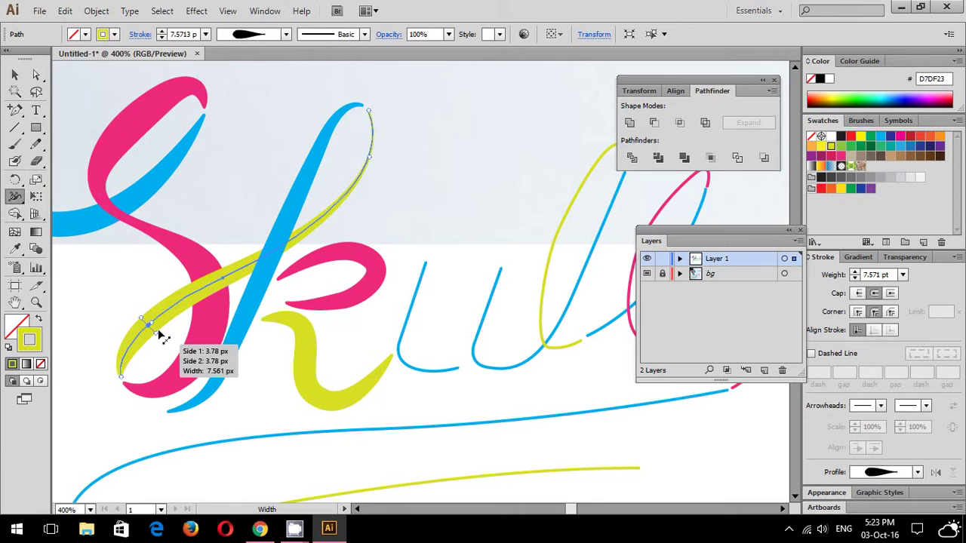
pyautogui.click(17, 75)
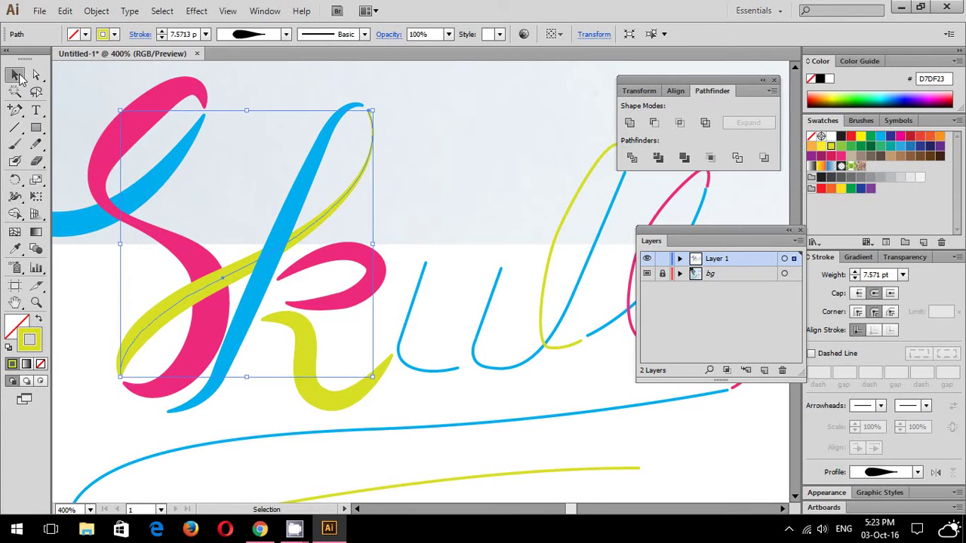
pyautogui.click(420, 226)
# - Widen the first blue u stroke with the Width Tool
pyautogui.click(423, 270)
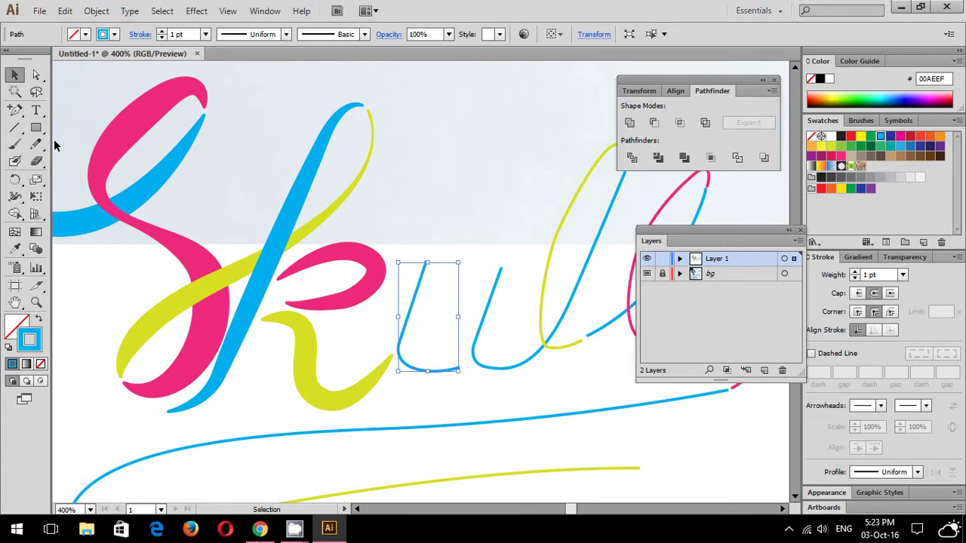
pyautogui.click(16, 196)
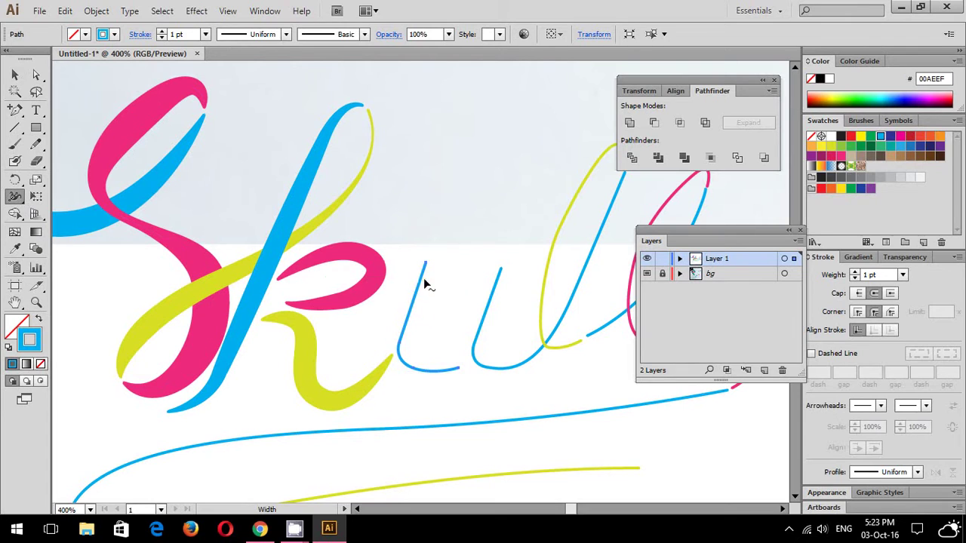
pyautogui.moveTo(412, 305)
pyautogui.mouseDown()
pyautogui.moveTo(420, 312)
pyautogui.moveTo(436, 279)
pyautogui.mouseUp()
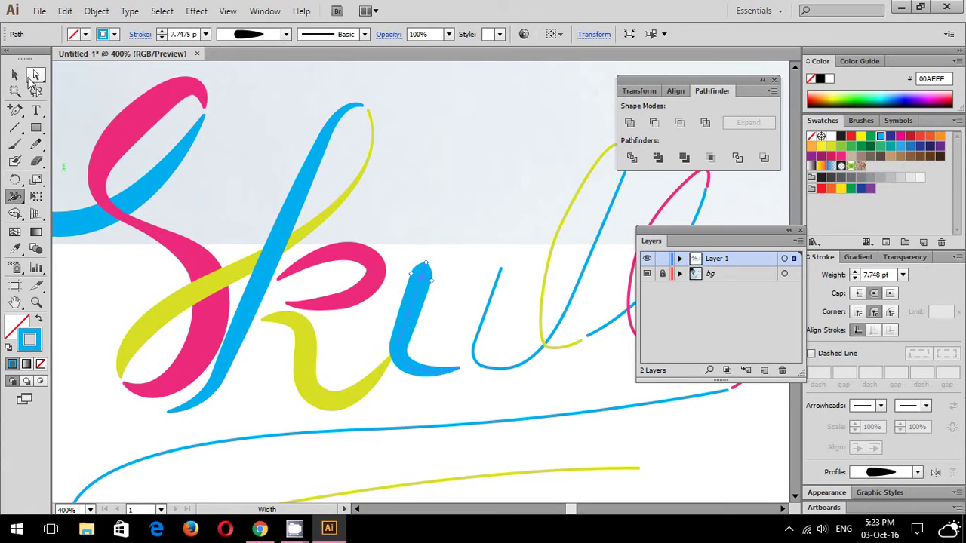
pyautogui.click(14, 75)
# - Widen the second blue u stroke and taper it thin where it enters the l
pyautogui.moveTo(472, 223); pyautogui.dragTo(516, 302)
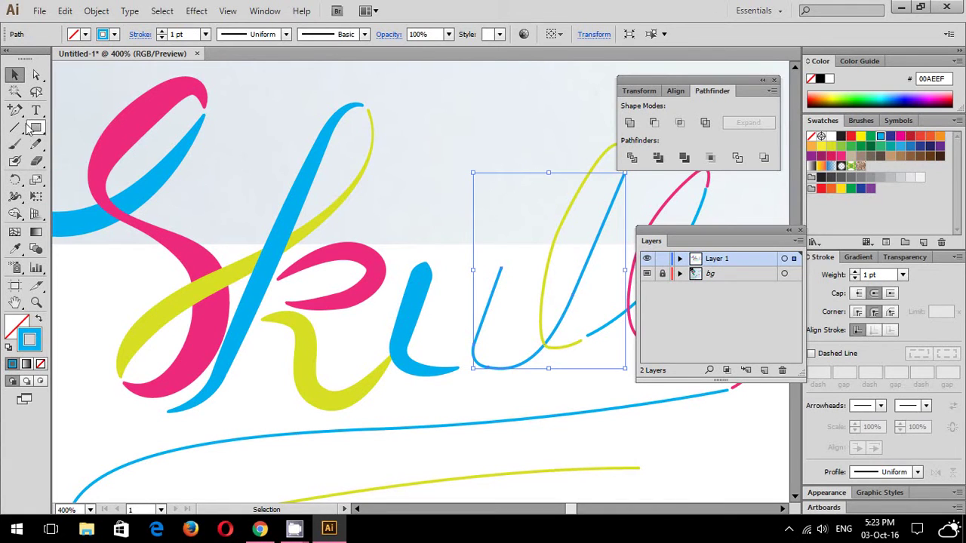
pyautogui.click(15, 195)
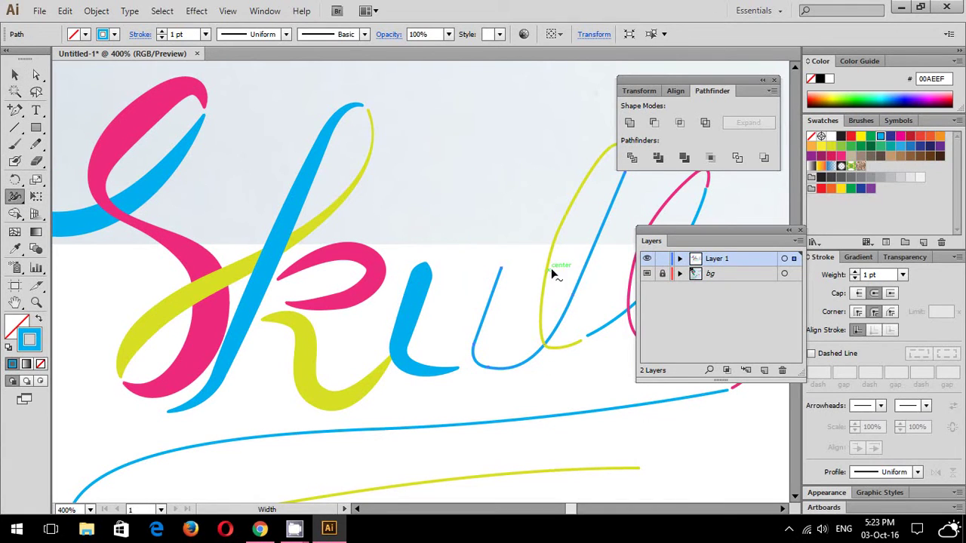
pyautogui.moveTo(501, 280); pyautogui.dragTo(343, 317)
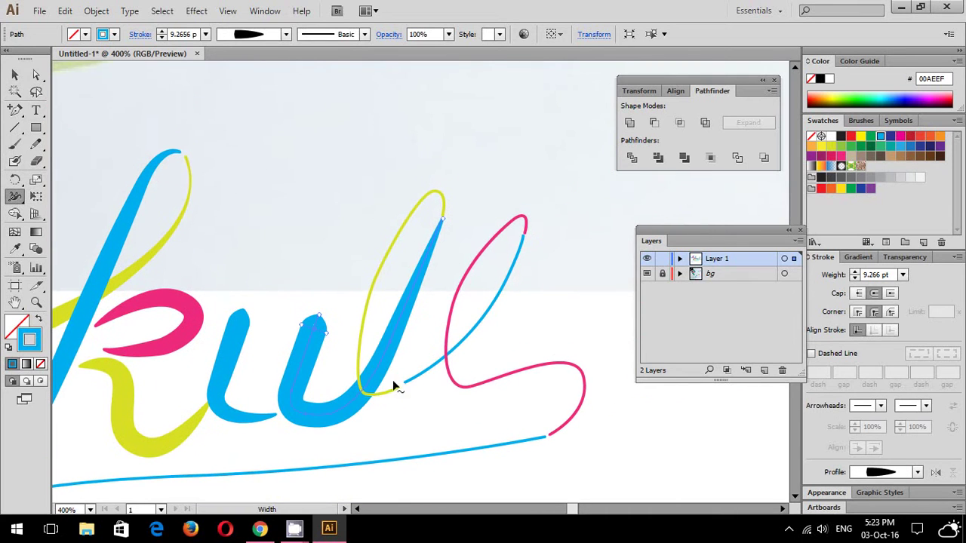
pyautogui.moveTo(371, 409); pyautogui.dragTo(489, 342)
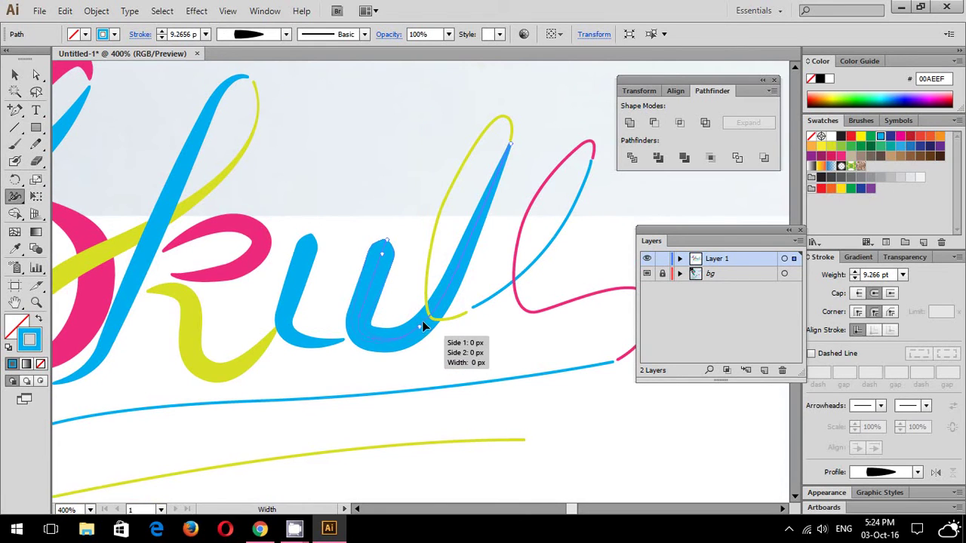
pyautogui.moveTo(429, 332); pyautogui.dragTo(427, 331)
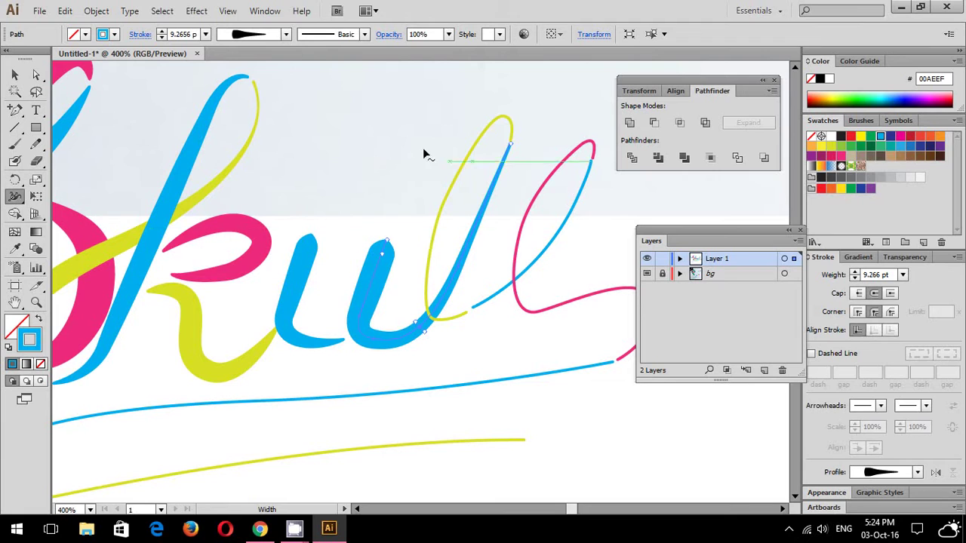
pyautogui.click(14, 74)
pyautogui.scroll(1, 416, 179)
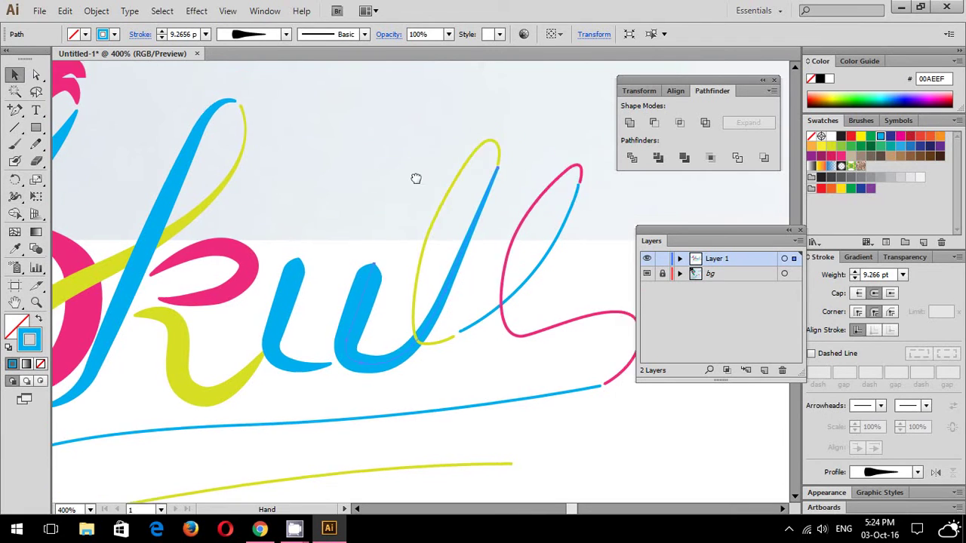
pyautogui.scroll(2, 415, 178)
pyautogui.moveTo(414, 175); pyautogui.dragTo(476, 225)
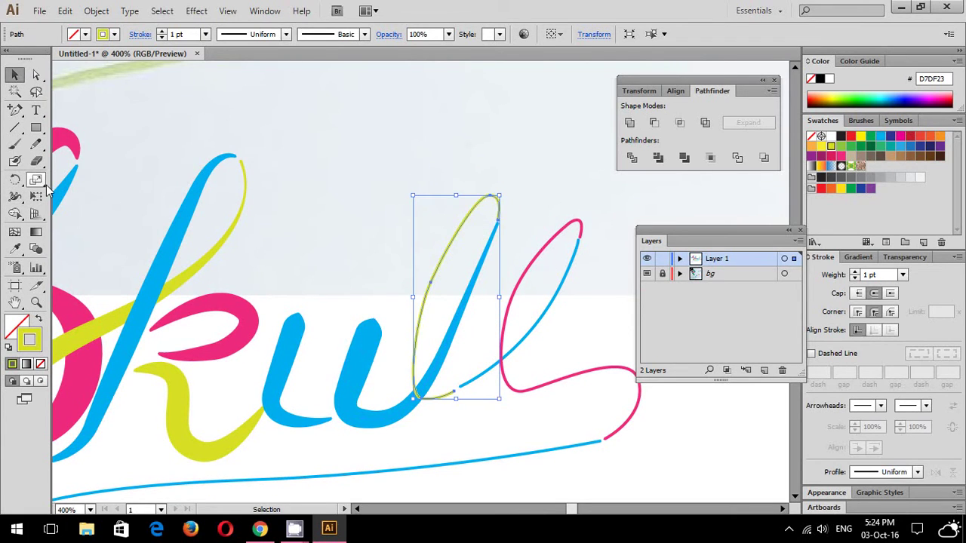
# - Widen the middle of the yellow l loop into a thick tapered stroke
pyautogui.click(14, 196)
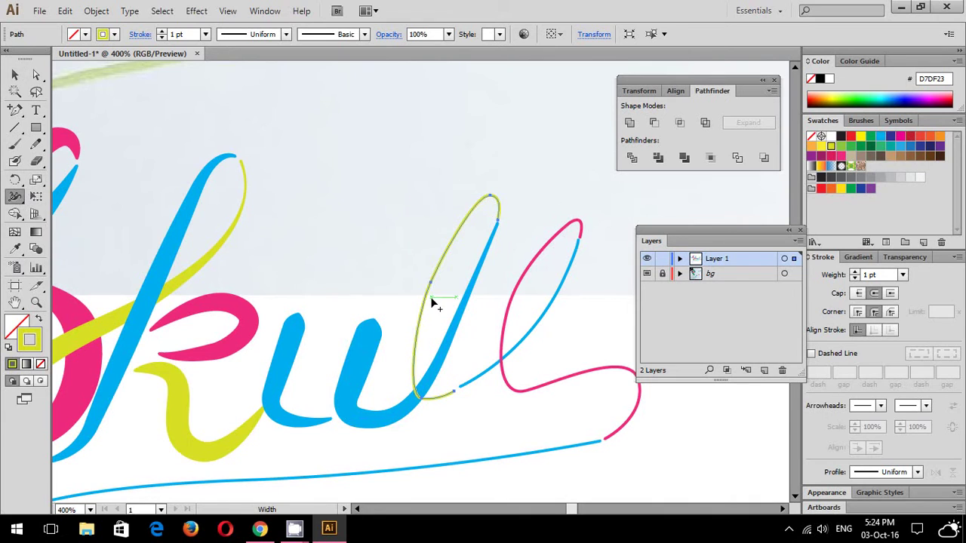
pyautogui.moveTo(427, 300); pyautogui.dragTo(442, 307)
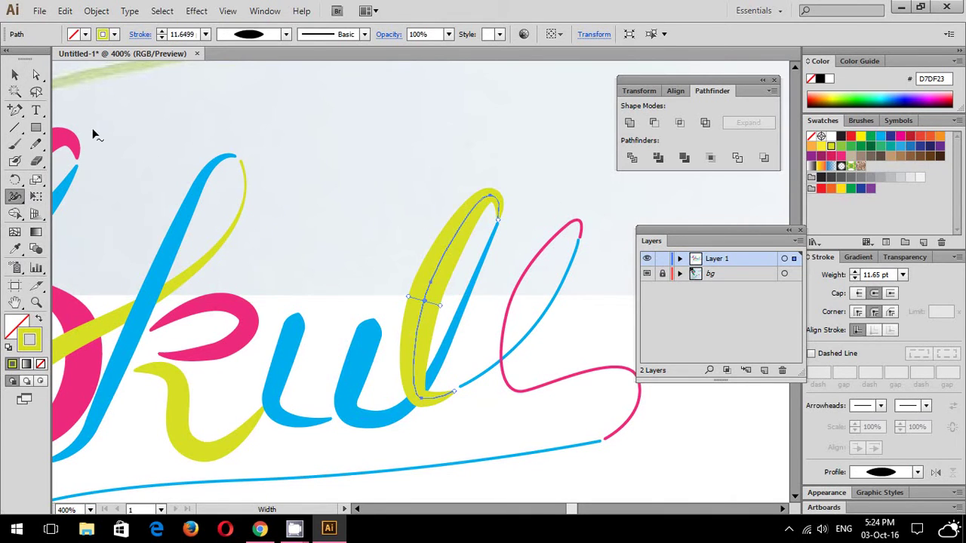
pyautogui.click(14, 74)
pyautogui.click(427, 198)
pyautogui.moveTo(494, 216); pyautogui.dragTo(379, 209)
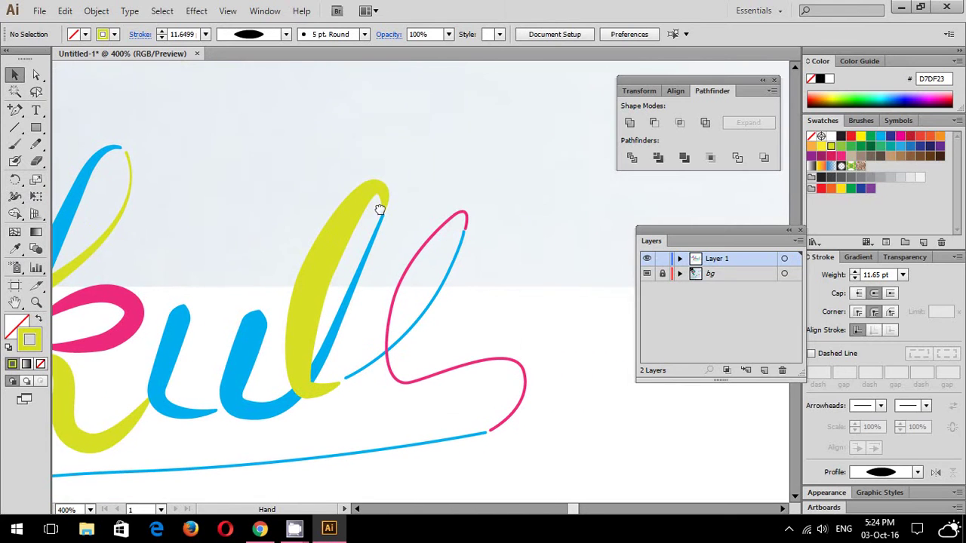
pyautogui.click(413, 253)
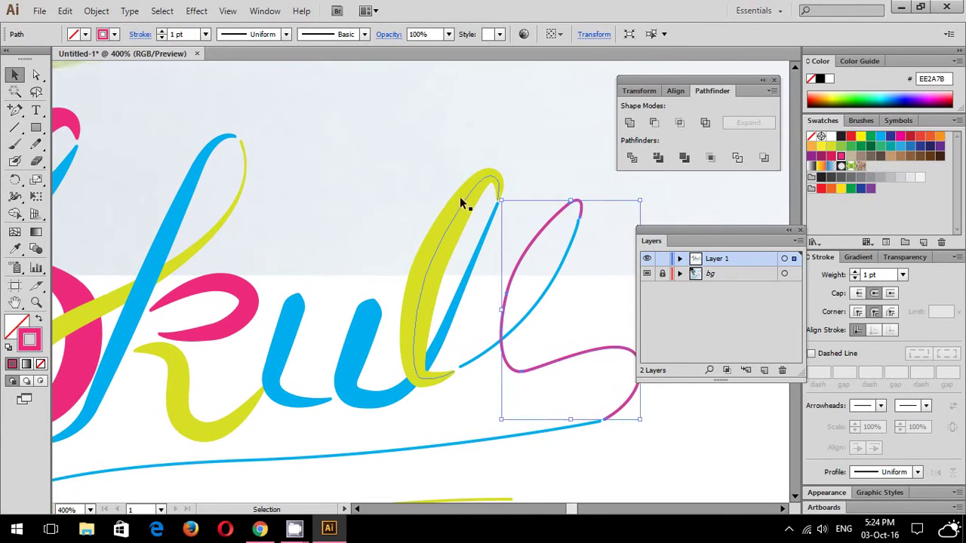
pyautogui.press('a')
pyautogui.click(474, 212)
pyautogui.click(14, 196)
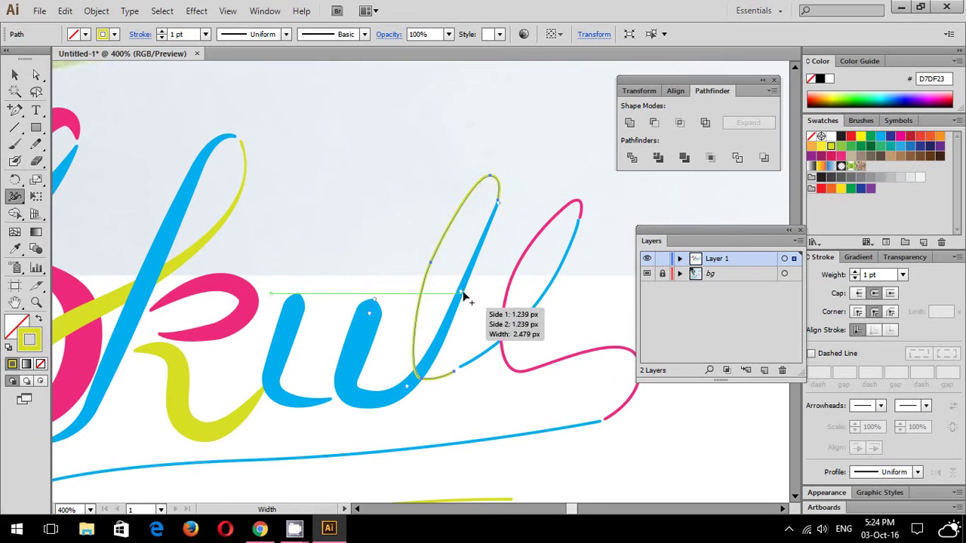
pyautogui.moveTo(423, 281); pyautogui.dragTo(437, 280)
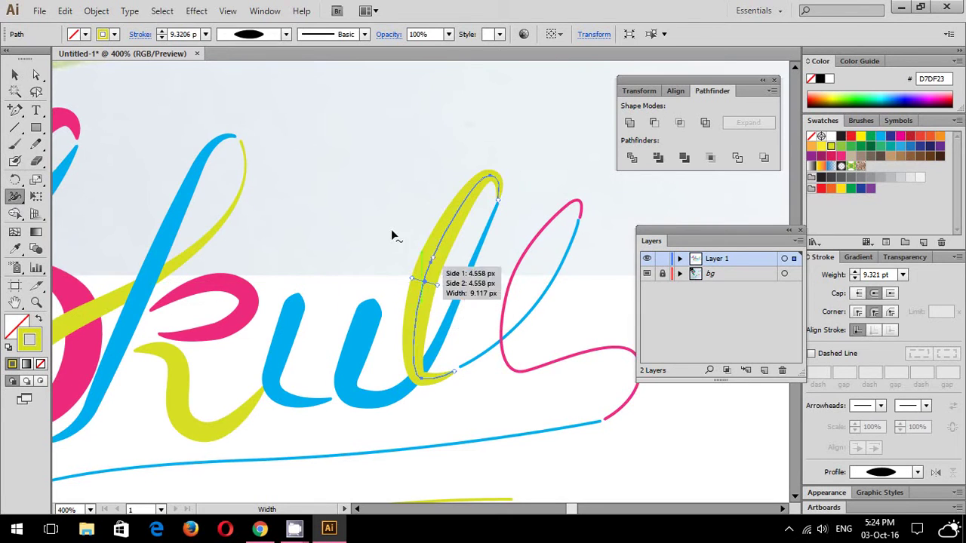
pyautogui.click(15, 74)
# - Widen the pink loop of the last l into a thick stroke
pyautogui.click(526, 241)
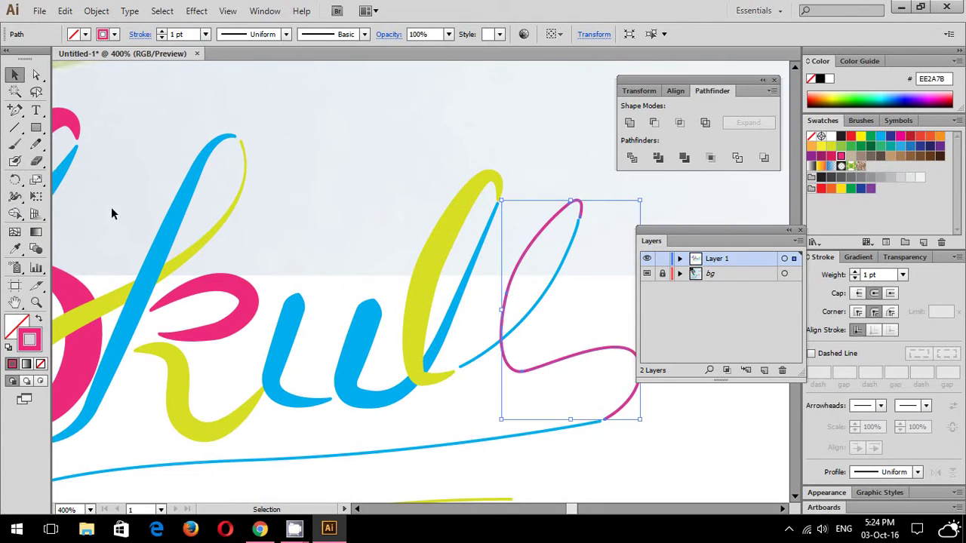
pyautogui.click(16, 214)
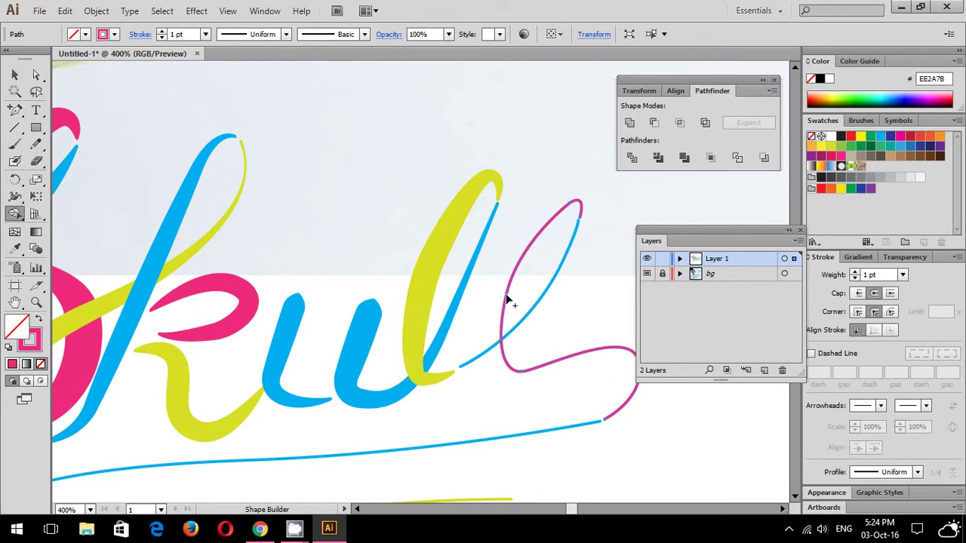
pyautogui.hotkey('shift', 'w')
pyautogui.moveTo(509, 294); pyautogui.dragTo(519, 298)
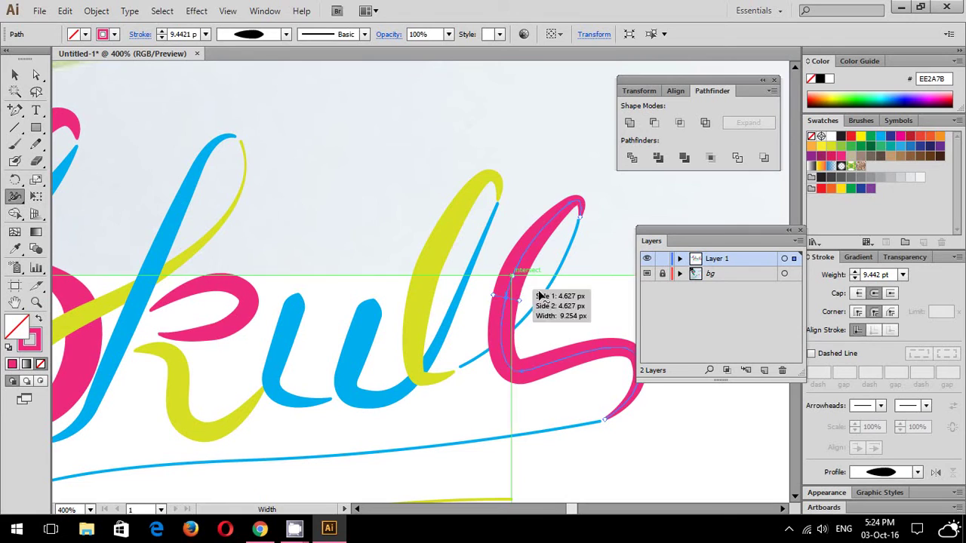
pyautogui.click(14, 75)
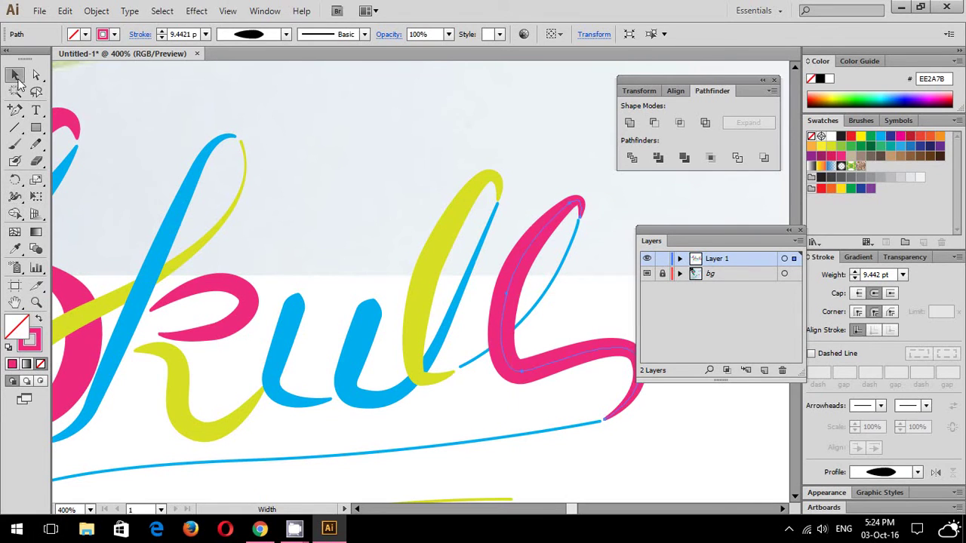
# - Give the blue line inside the last l a slight width
pyautogui.click(14, 196)
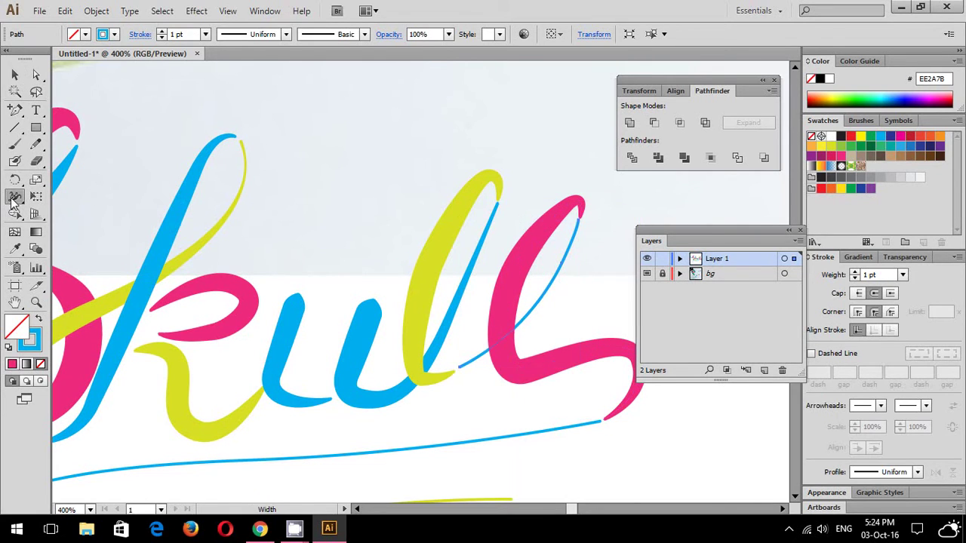
pyautogui.moveTo(549, 289); pyautogui.dragTo(550, 290)
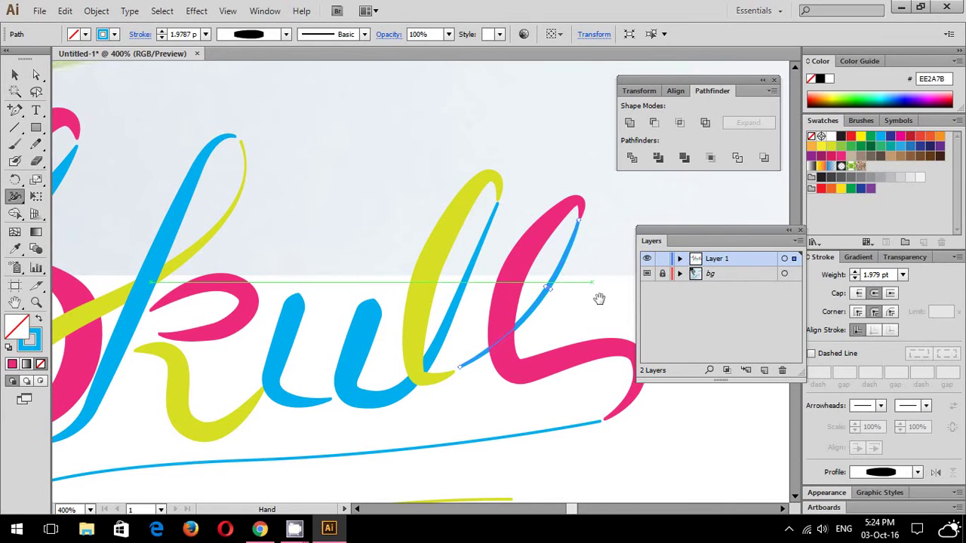
pyautogui.scroll(-5, 604, 287)
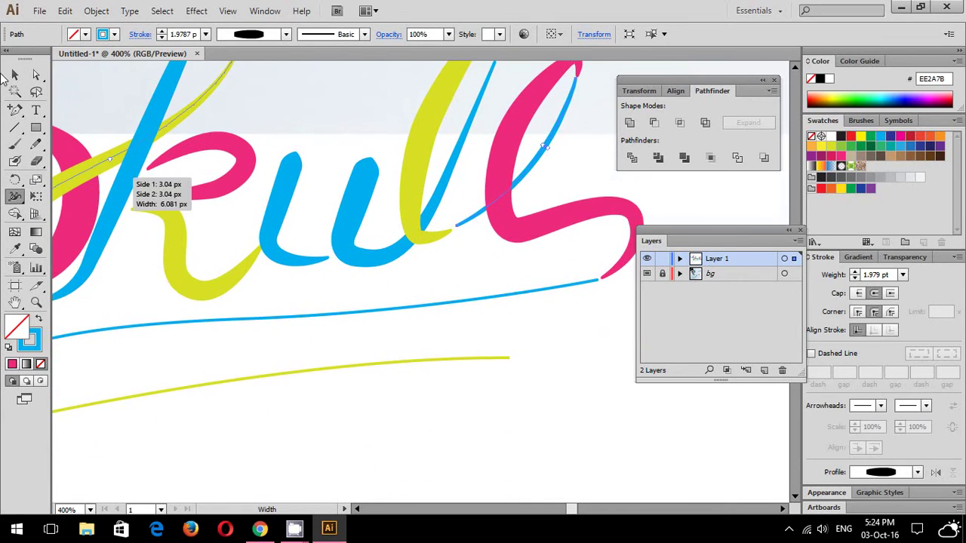
pyautogui.click(16, 74)
pyautogui.scroll(-3, 435, 303)
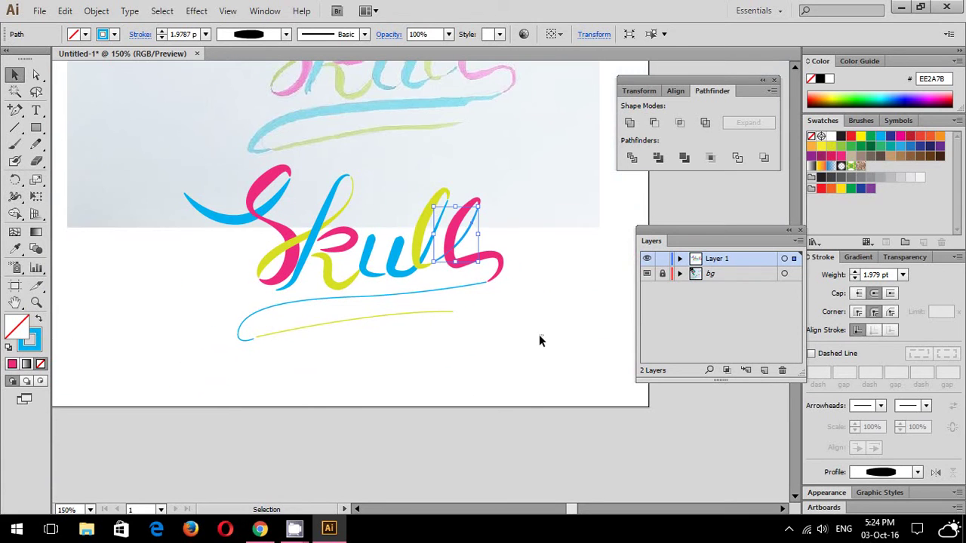
# - Widen the blue underline swash to about 11 px mid-stroke, tapering at both ends
pyautogui.click(538, 334)
pyautogui.scroll(5, 474, 315)
pyautogui.moveTo(523, 292); pyautogui.dragTo(511, 352)
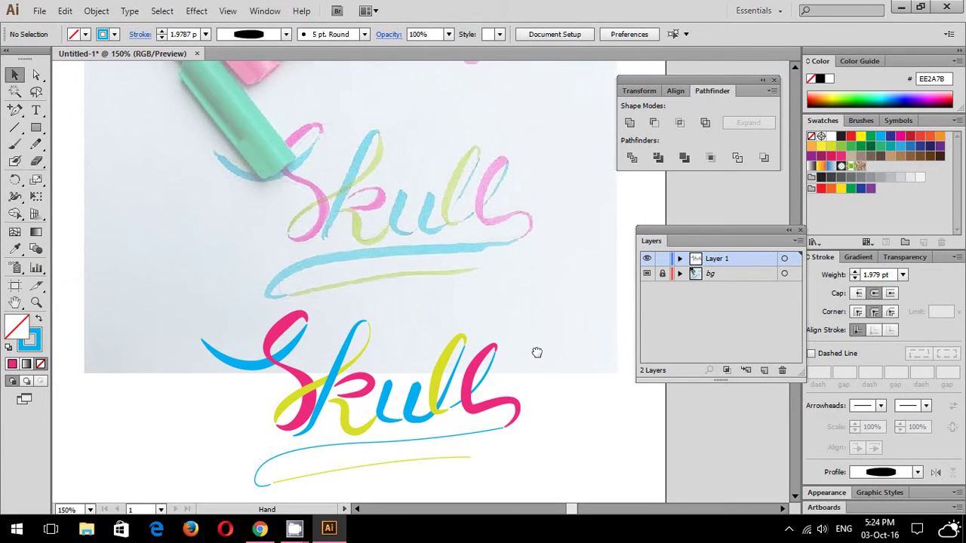
pyautogui.click(445, 379)
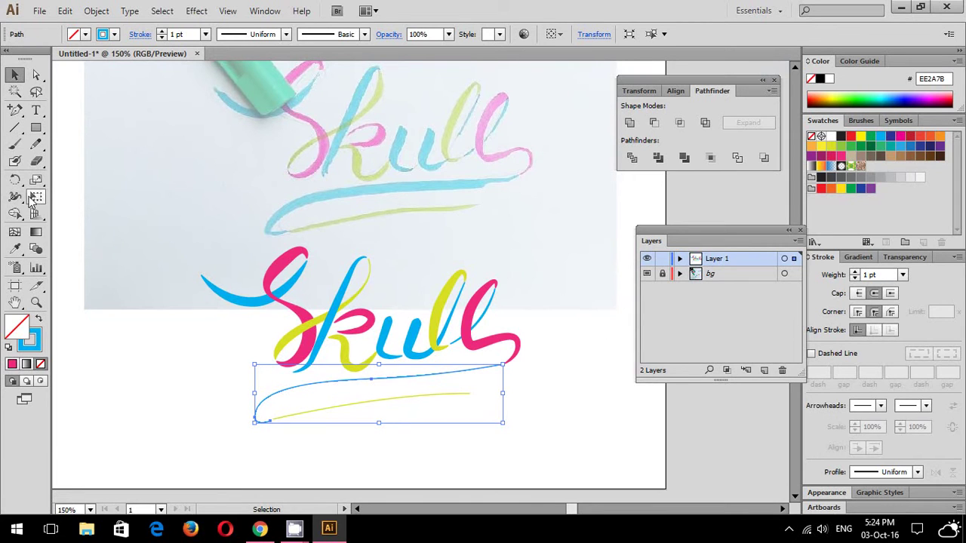
pyautogui.click(14, 197)
pyautogui.moveTo(365, 378); pyautogui.dragTo(372, 387)
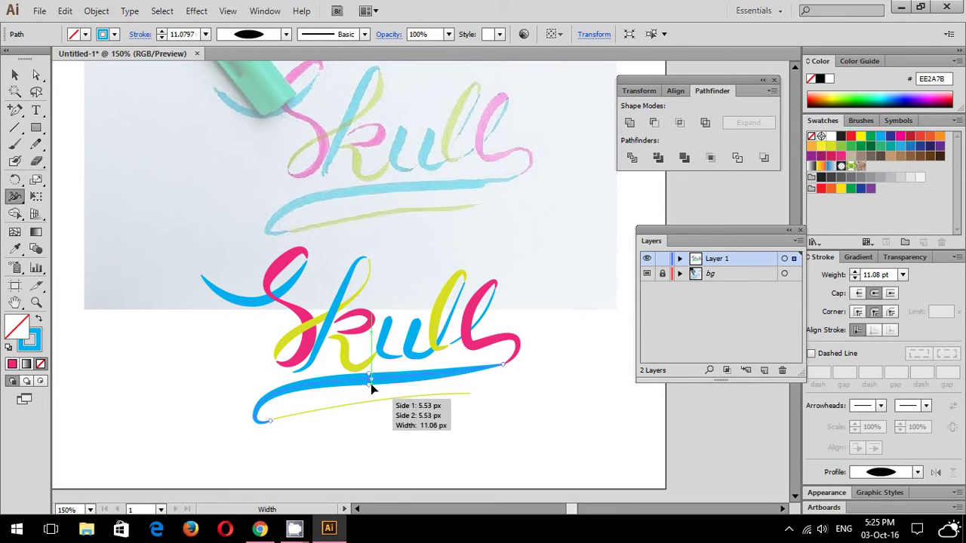
pyautogui.click(15, 74)
pyautogui.click(157, 284)
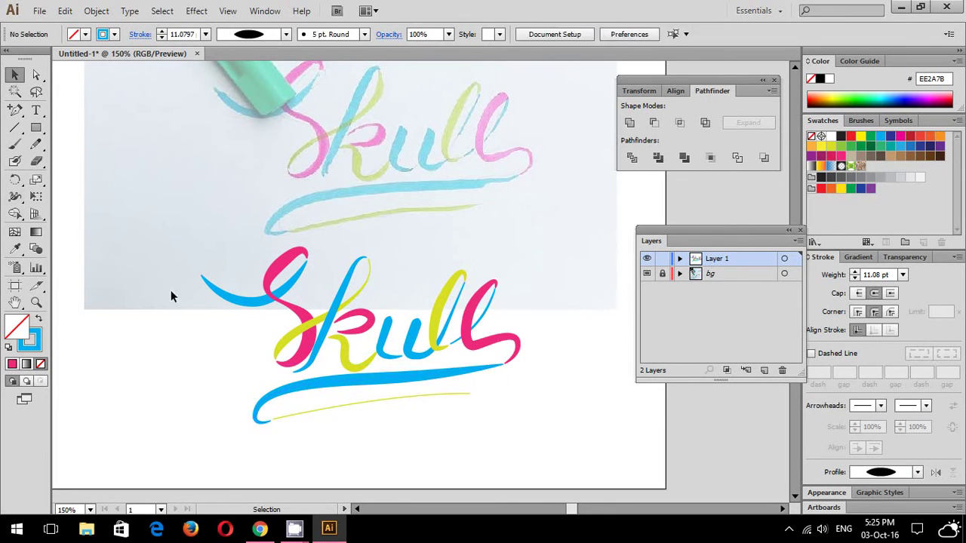
pyautogui.click(330, 412)
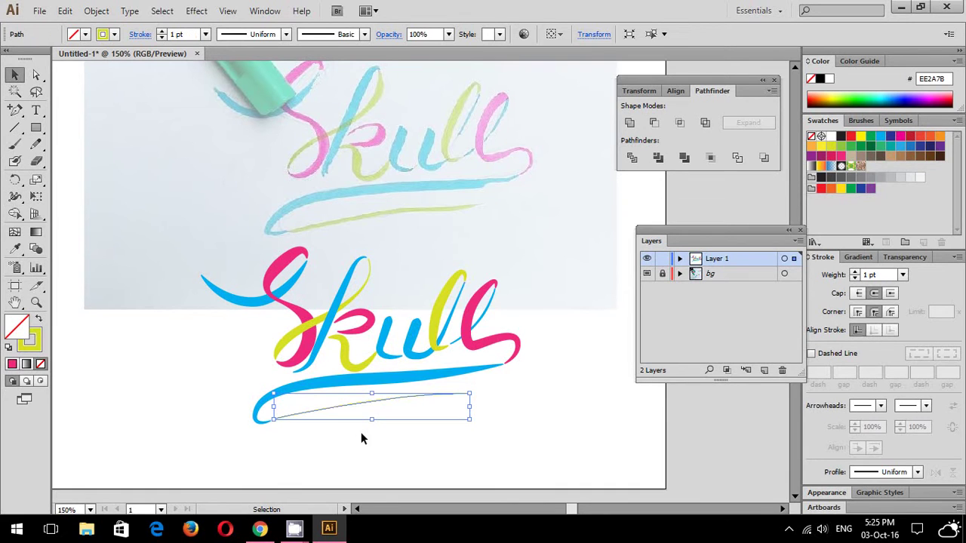
pyautogui.click(15, 197)
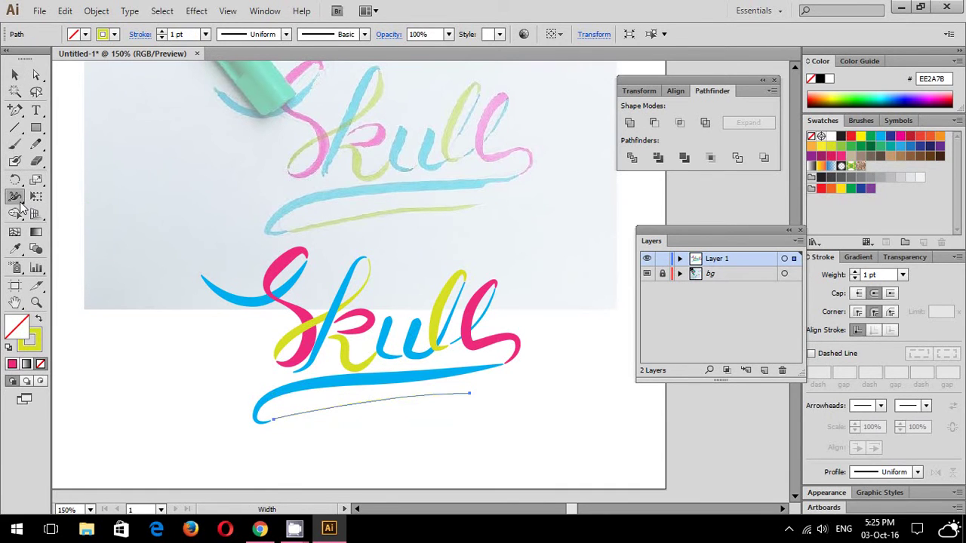
pyautogui.scroll(-2, 302, 264)
pyautogui.keyDown('alt'); pyautogui.scroll(1, 498, 347); pyautogui.keyUp('alt')
pyautogui.keyDown('alt'); pyautogui.scroll(2, 491, 377); pyautogui.keyUp('alt')
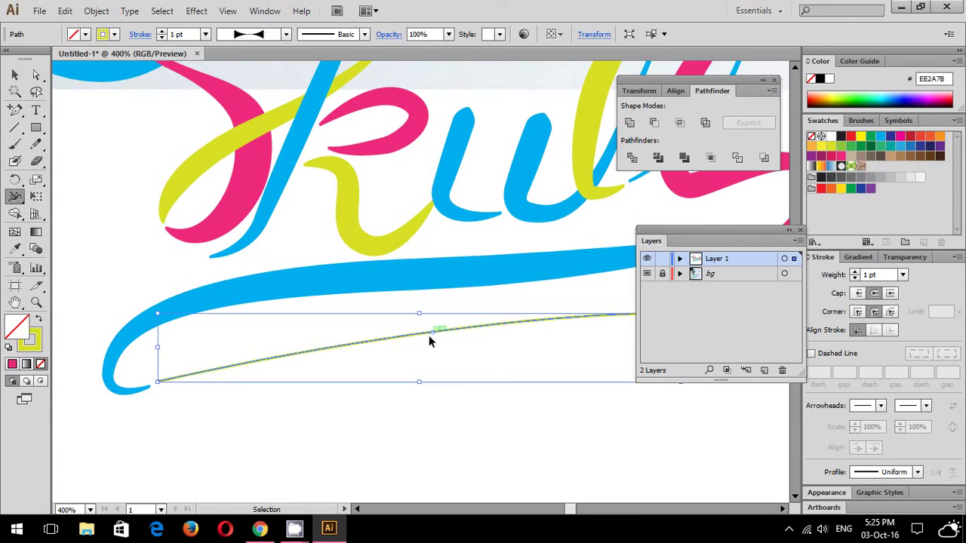
pyautogui.moveTo(432, 332); pyautogui.dragTo(434, 344)
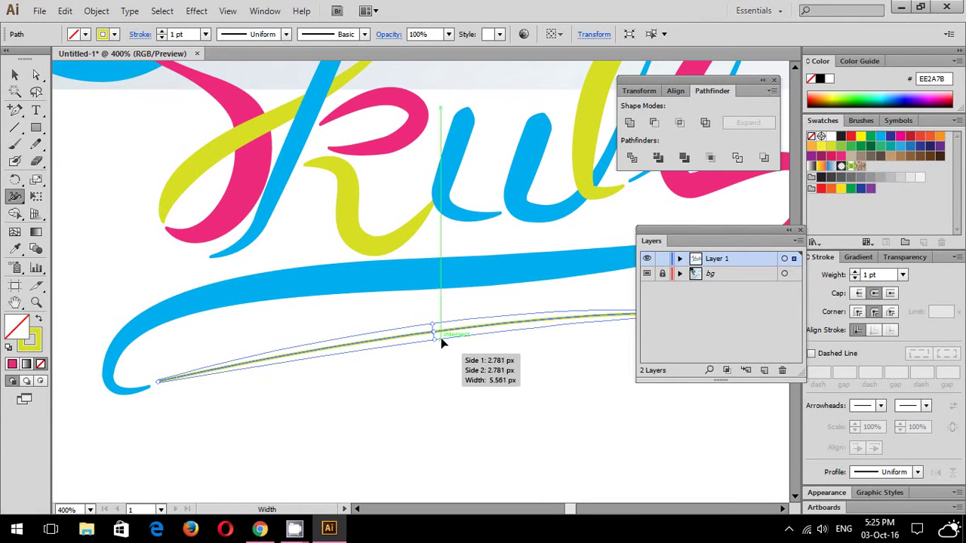
pyautogui.moveTo(436, 343); pyautogui.dragTo(449, 337)
pyautogui.scroll(-2, 716, 400)
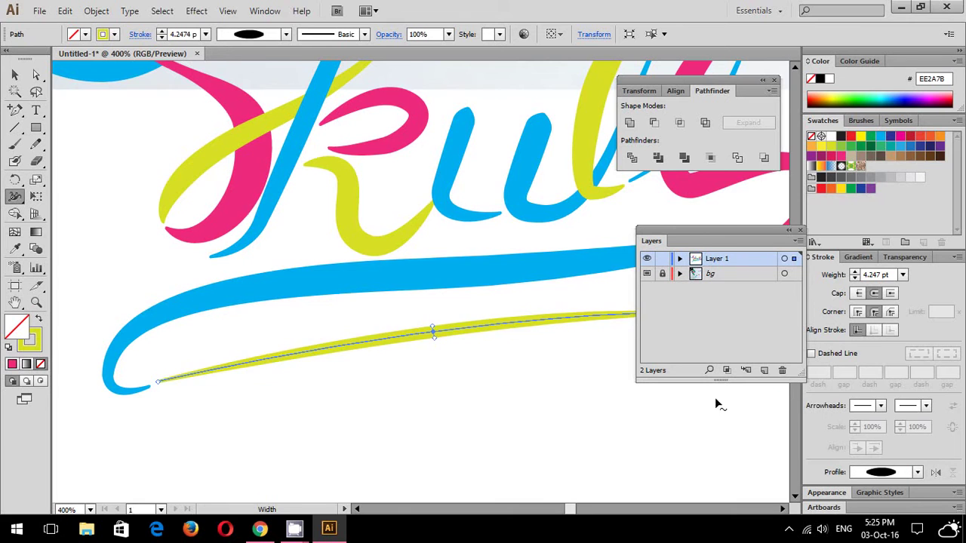
pyautogui.scroll(-3, 588, 317)
pyautogui.scroll(2, 535, 287)
pyautogui.scroll(1, 485, 297)
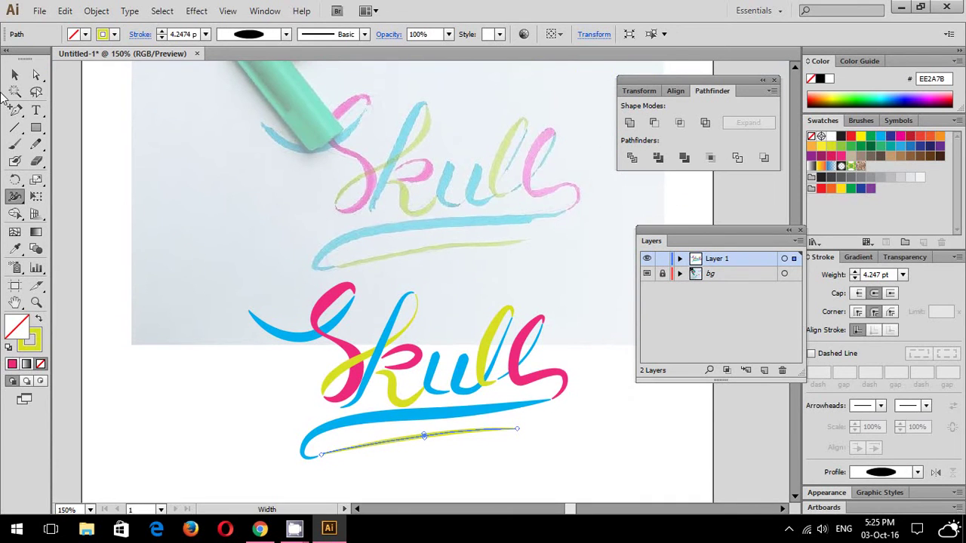
pyautogui.press('v')
pyautogui.hotkey('ctrl', 'shift', 'a')
pyautogui.hotkey('ctrl', '+')
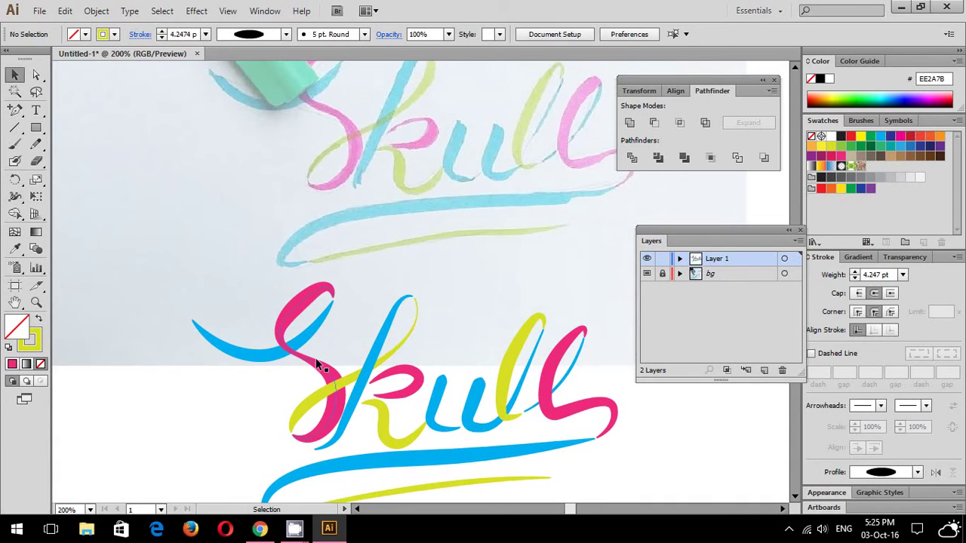
pyautogui.click(317, 364)
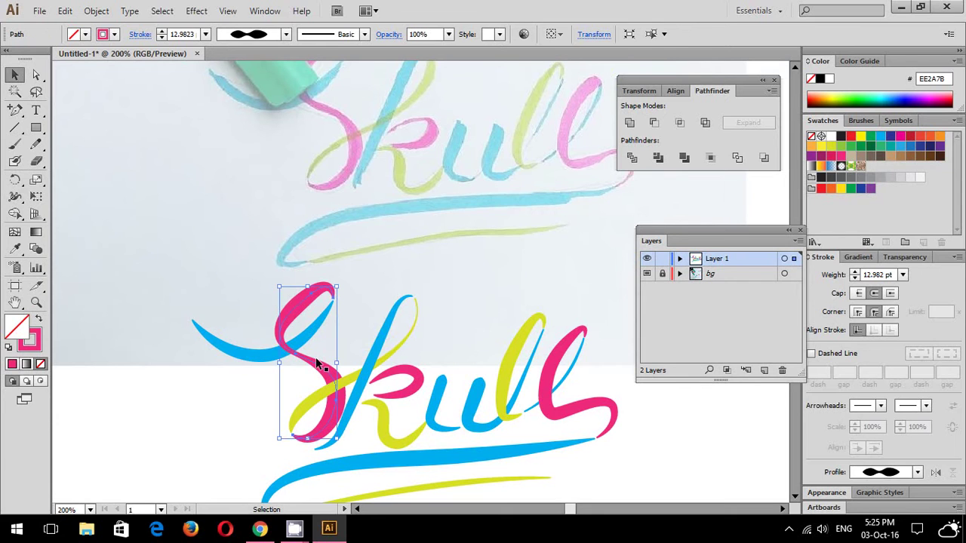
pyautogui.click(510, 286)
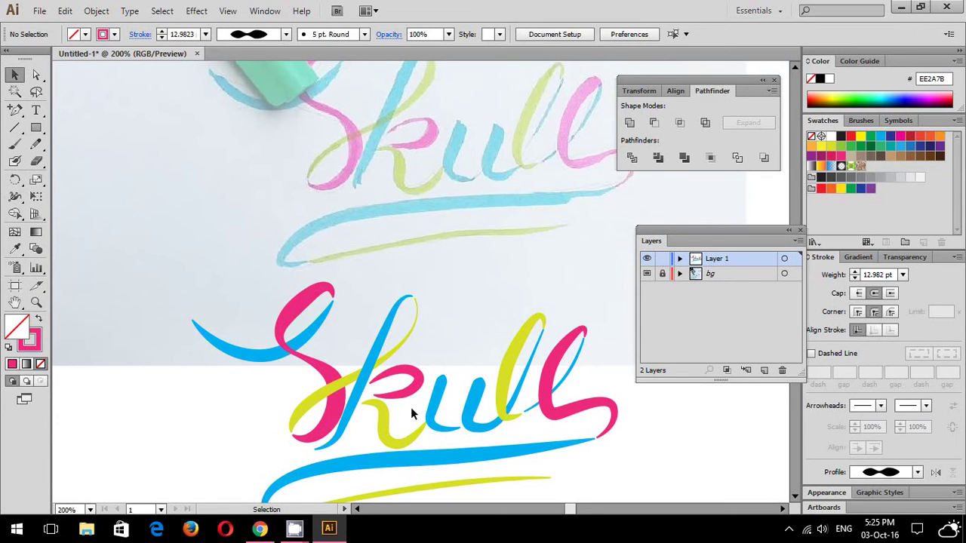
pyautogui.hotkey('ctrl', '-')
pyautogui.hotkey('ctrl', '-')
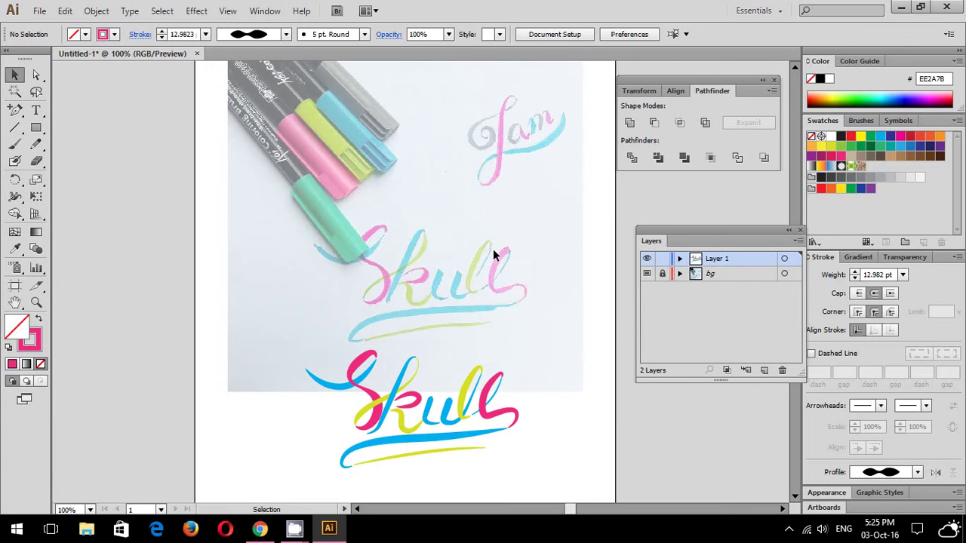
pyautogui.moveTo(526, 283)
pyautogui.mouseDown()
pyautogui.moveTo(493, 241)
pyautogui.moveTo(431, 233)
pyautogui.moveTo(448, 166)
pyautogui.mouseUp()
pyautogui.hotkey('ctrl', '+')
pyautogui.hotkey('ctrl', '+')
pyautogui.hotkey('ctrl', '+')
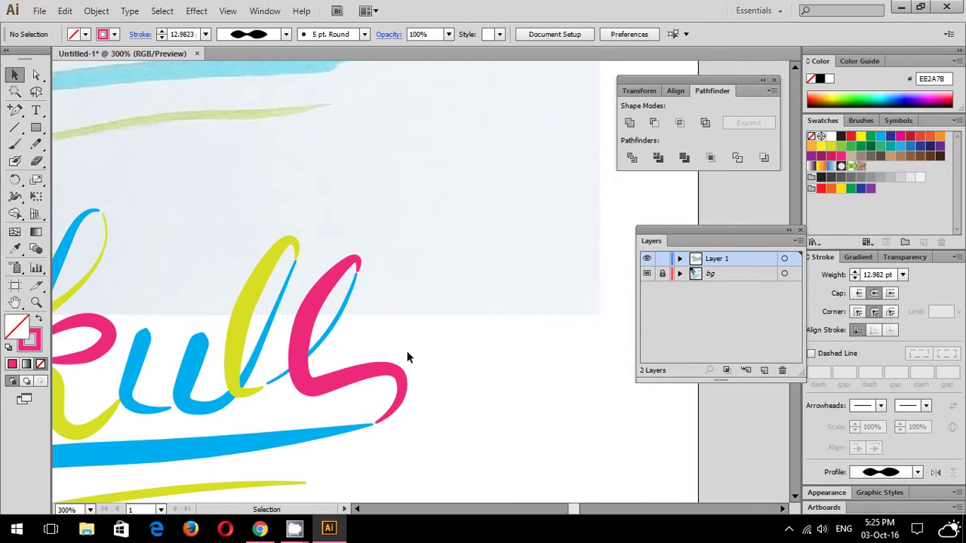
pyautogui.click(389, 369)
# - Smooth the lower curve of the pink l with the Smooth Tool
pyautogui.hscroll(-1, 426, 289)
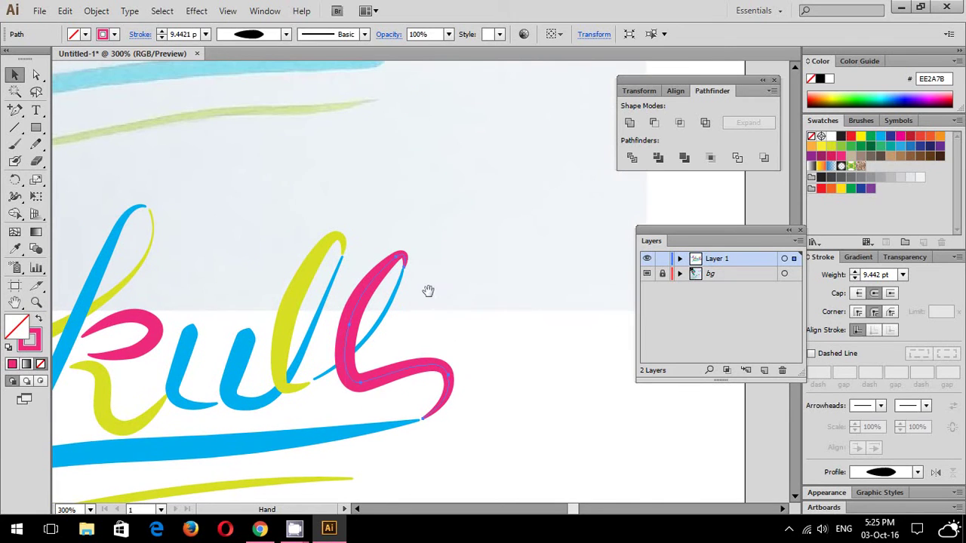
pyautogui.click(36, 143)
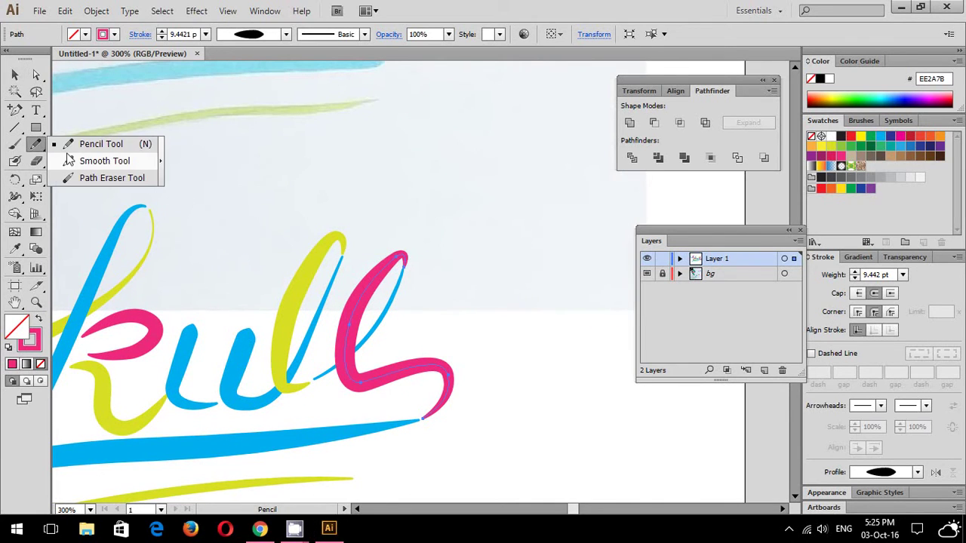
pyautogui.click(105, 161)
pyautogui.moveTo(350, 356); pyautogui.dragTo(419, 419)
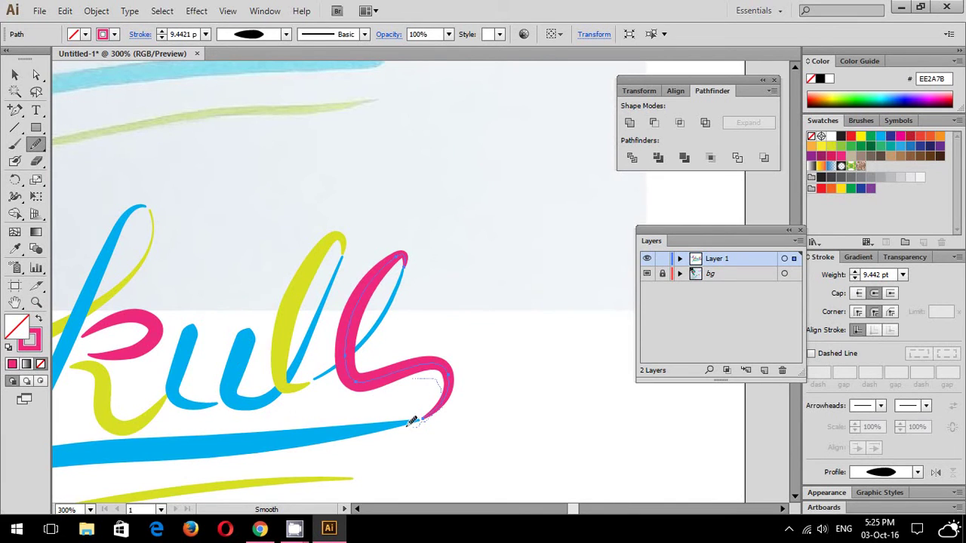
pyautogui.click(15, 74)
pyautogui.moveTo(302, 205); pyautogui.dragTo(427, 157)
# - Smooth the yellow l stroke
pyautogui.click(455, 237)
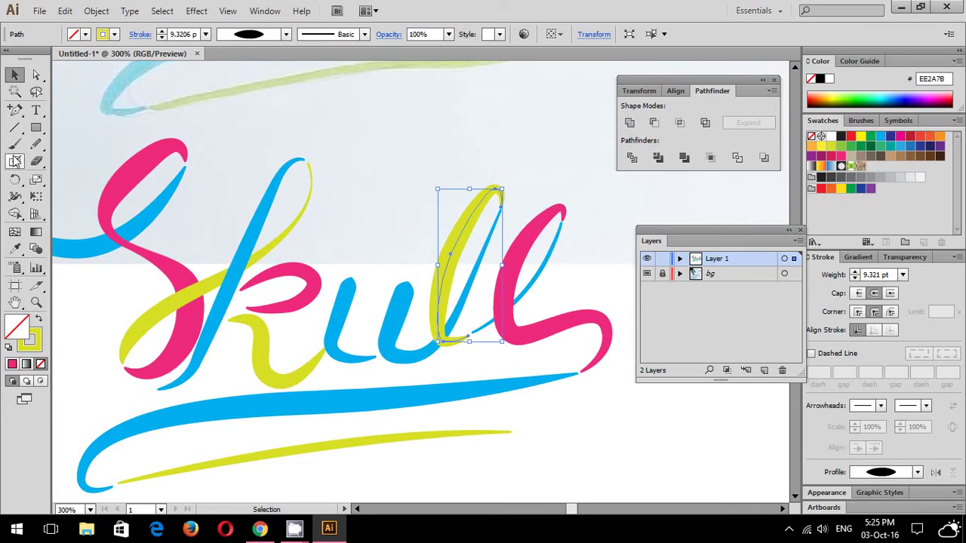
pyautogui.click(35, 143)
pyautogui.moveTo(485, 201); pyautogui.dragTo(443, 340)
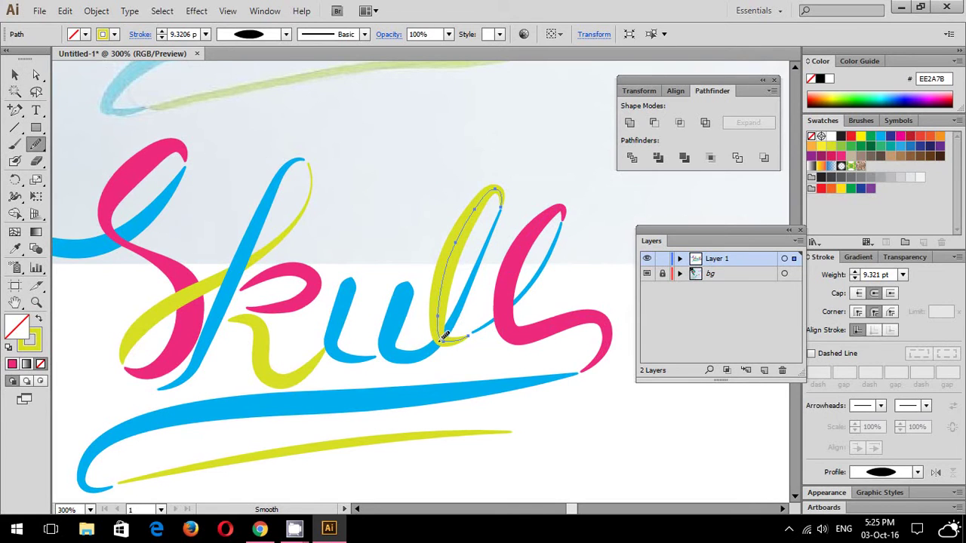
pyautogui.click(15, 74)
pyautogui.click(354, 143)
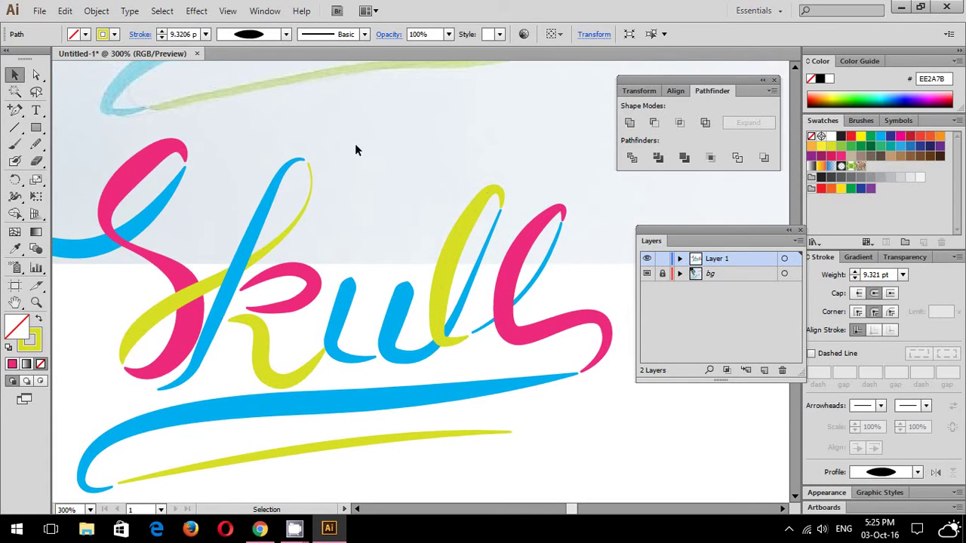
pyautogui.moveTo(483, 393)
pyautogui.mouseDown()
pyautogui.moveTo(541, 265)
pyautogui.moveTo(485, 261)
pyautogui.moveTo(491, 276)
pyautogui.mouseUp()
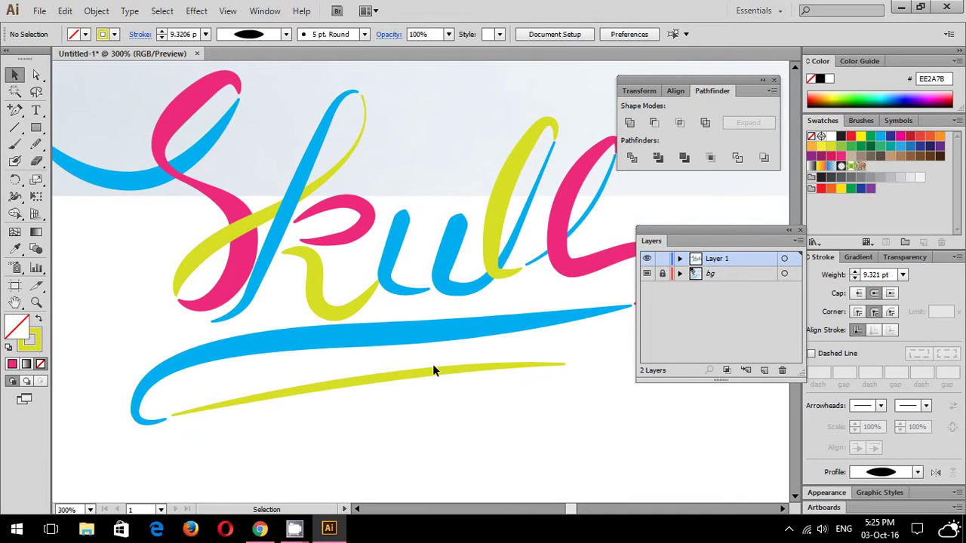
# - Smooth the pink S along its top curve, body and bottom
pyautogui.click(430, 328)
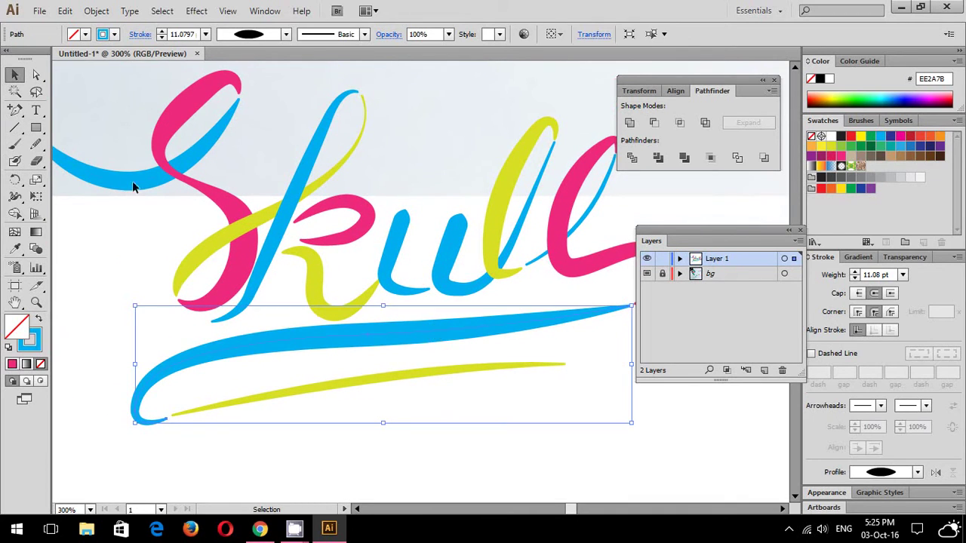
pyautogui.click(194, 97)
pyautogui.click(35, 145)
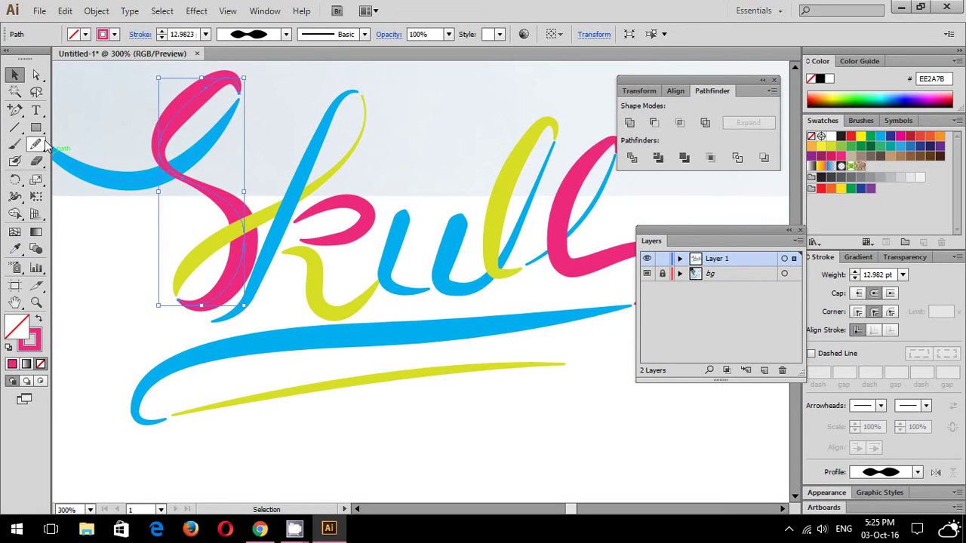
pyautogui.moveTo(172, 104); pyautogui.dragTo(206, 89)
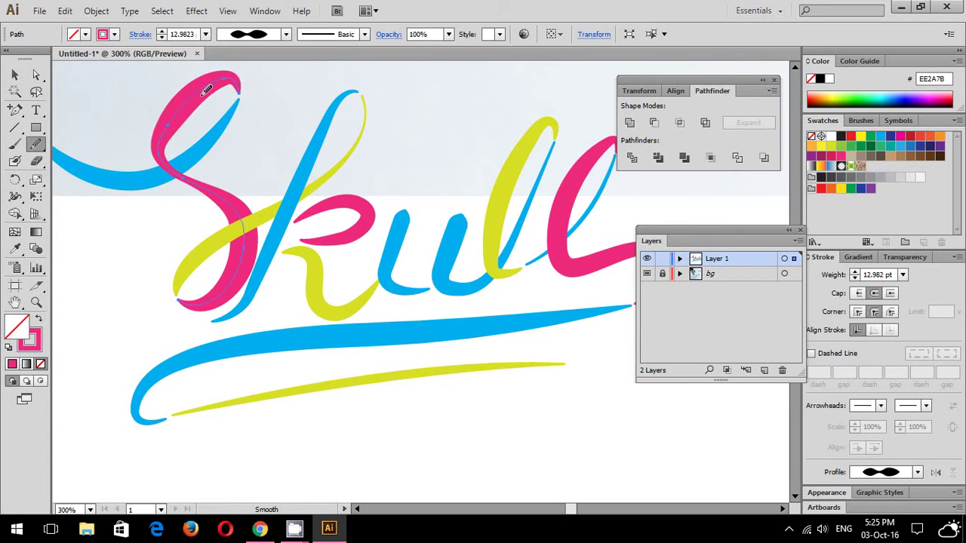
pyautogui.moveTo(179, 182)
pyautogui.mouseDown()
pyautogui.moveTo(162, 124)
pyautogui.moveTo(256, 224)
pyautogui.moveTo(246, 227)
pyautogui.mouseUp()
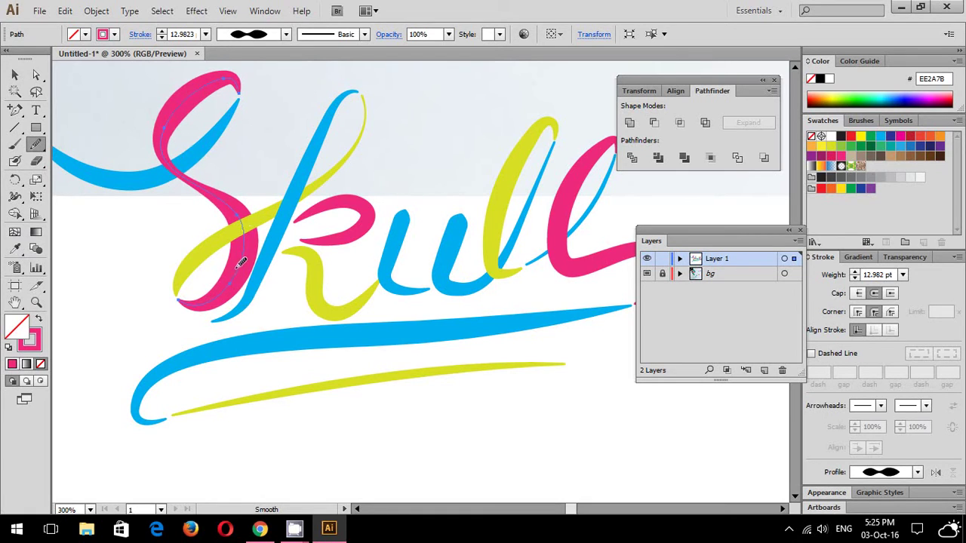
pyautogui.moveTo(205, 293); pyautogui.dragTo(192, 295)
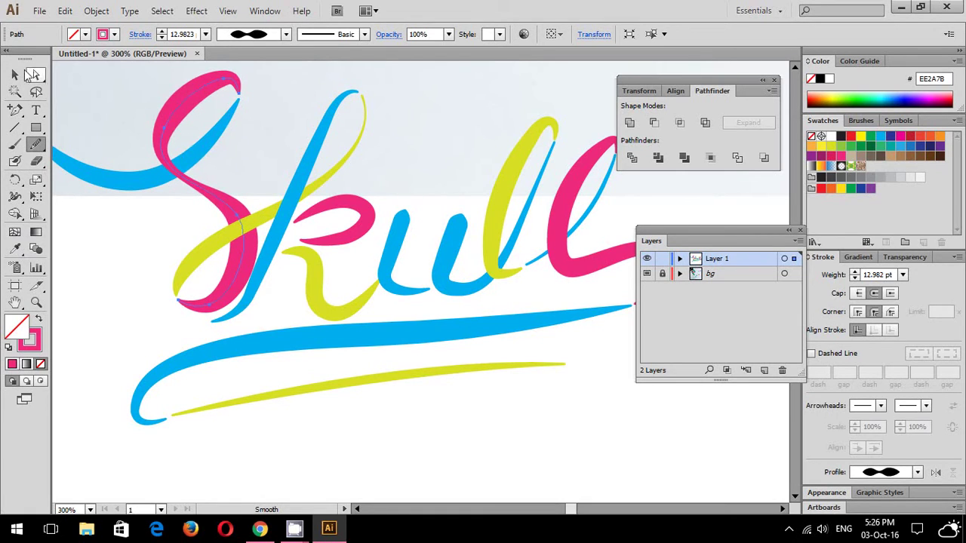
pyautogui.click(15, 75)
pyautogui.click(421, 402)
pyautogui.moveTo(412, 372); pyautogui.dragTo(402, 347)
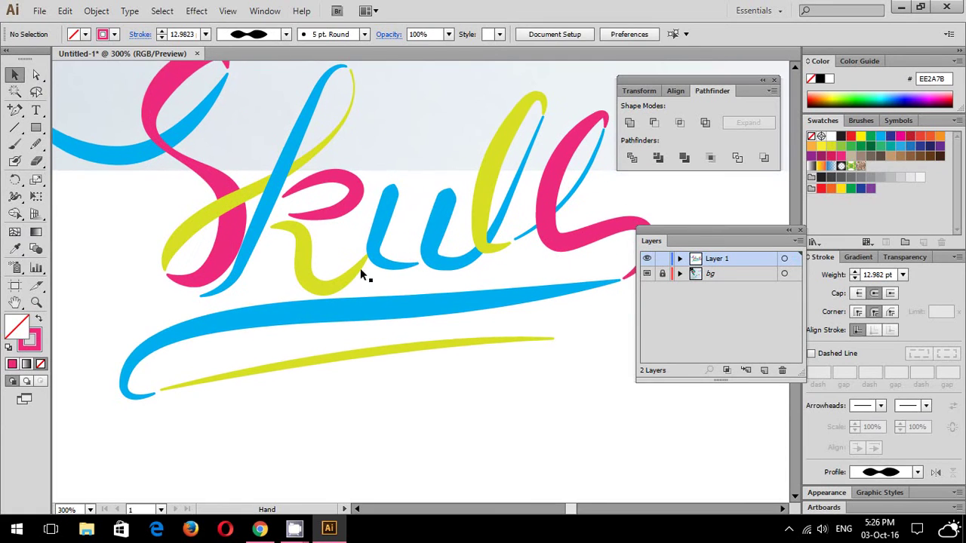
# - Smooth the yellow k stroke
pyautogui.click(281, 271)
pyautogui.click(36, 143)
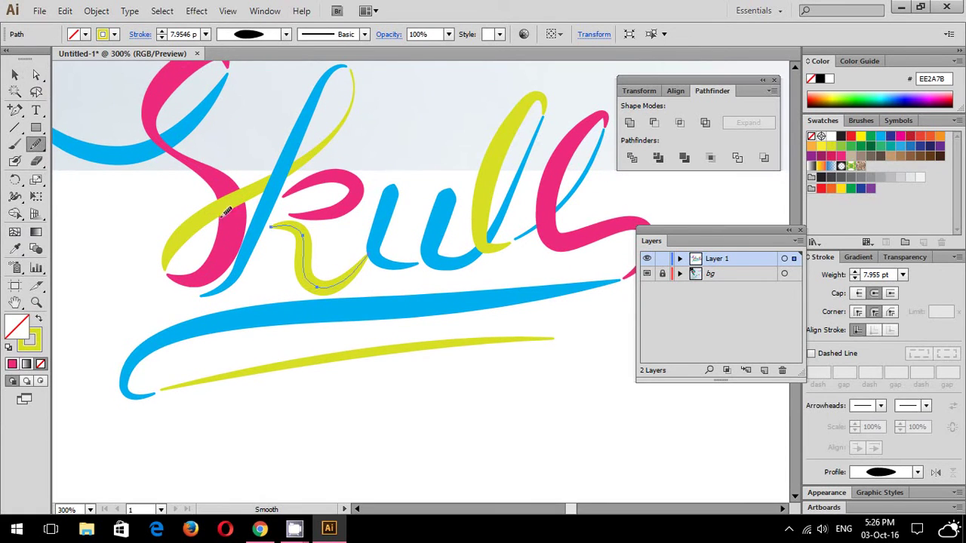
pyautogui.moveTo(315, 250)
pyautogui.mouseDown()
pyautogui.moveTo(328, 273)
pyautogui.moveTo(362, 277)
pyautogui.moveTo(378, 259)
pyautogui.mouseUp()
pyautogui.click(14, 74)
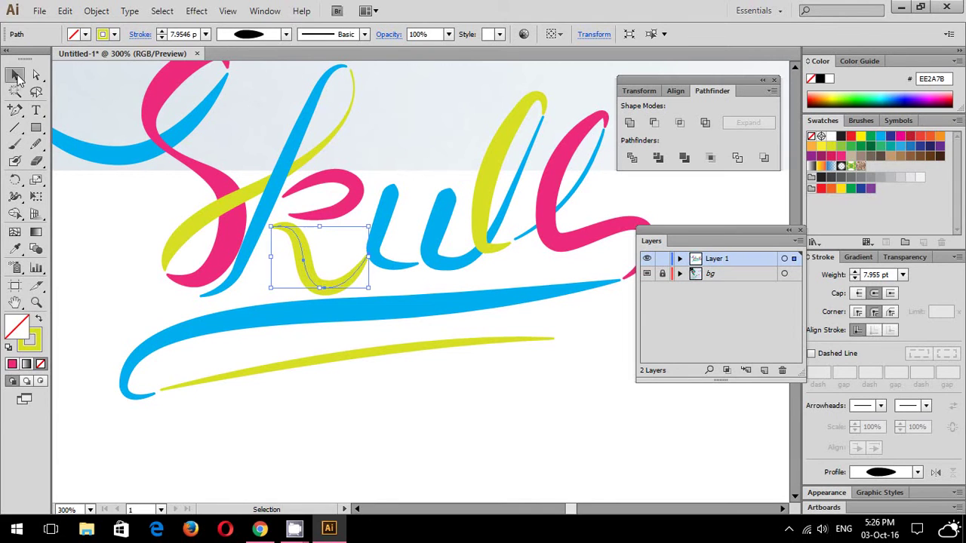
pyautogui.click(460, 328)
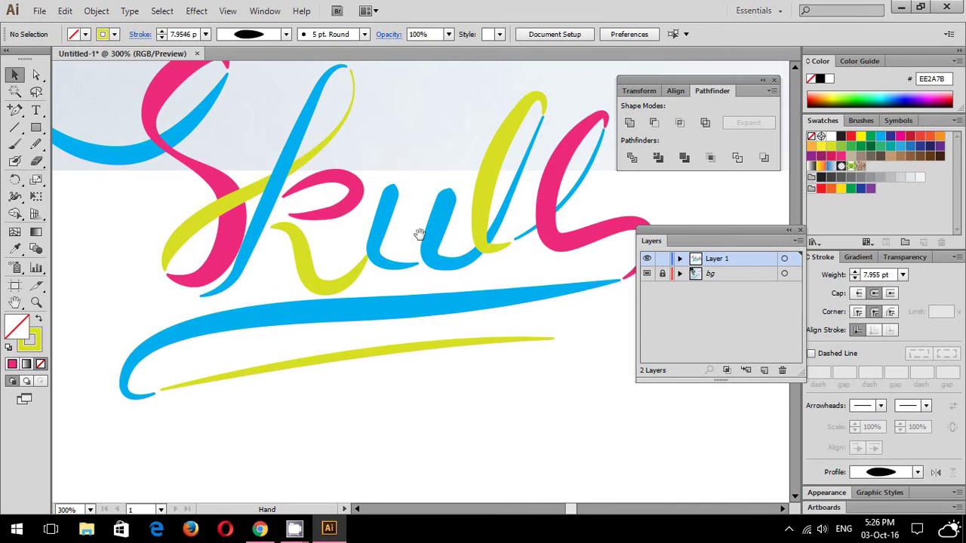
# - Smooth the top and lower curves of the pink k loop stroke
pyautogui.moveTo(394, 206); pyautogui.dragTo(445, 283)
pyautogui.click(408, 273)
pyautogui.scroll(2, 455, 262)
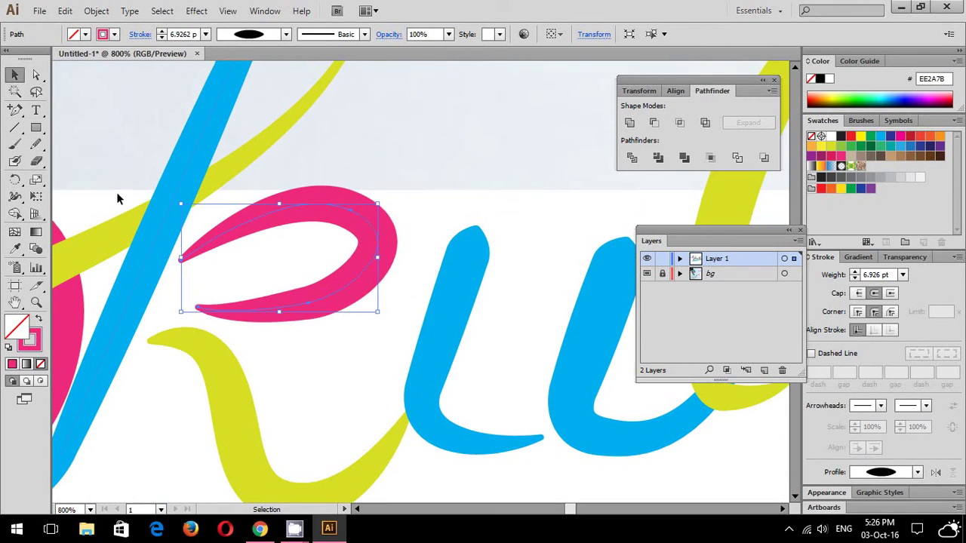
pyautogui.click(35, 144)
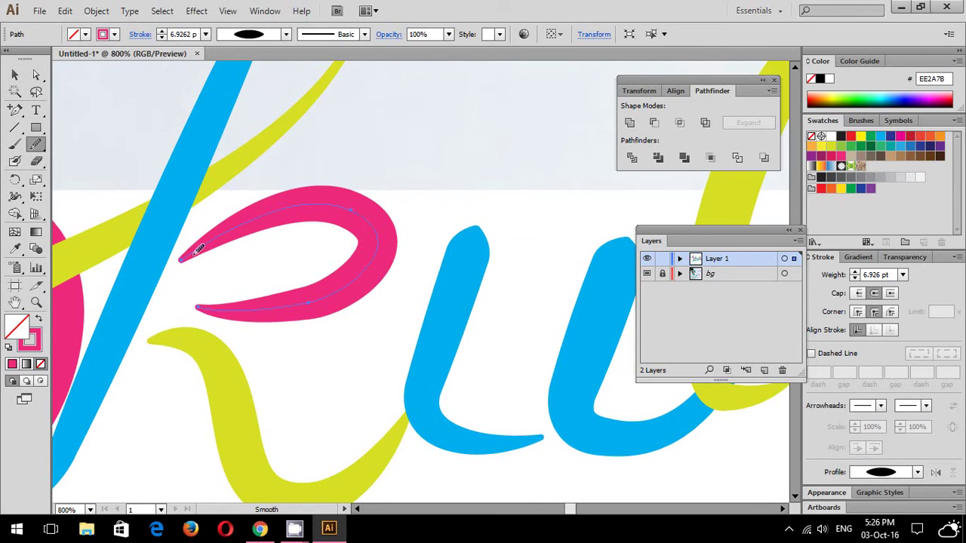
pyautogui.moveTo(373, 195)
pyautogui.mouseDown()
pyautogui.moveTo(341, 213)
pyautogui.moveTo(380, 247)
pyautogui.moveTo(355, 292)
pyautogui.mouseUp()
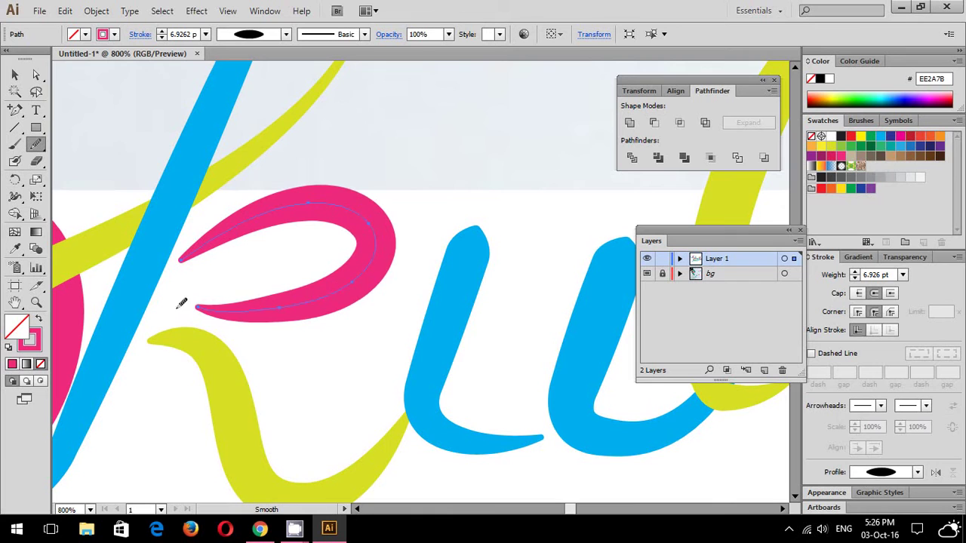
pyautogui.moveTo(291, 303); pyautogui.dragTo(229, 303)
pyautogui.scroll(-3, 577, 266)
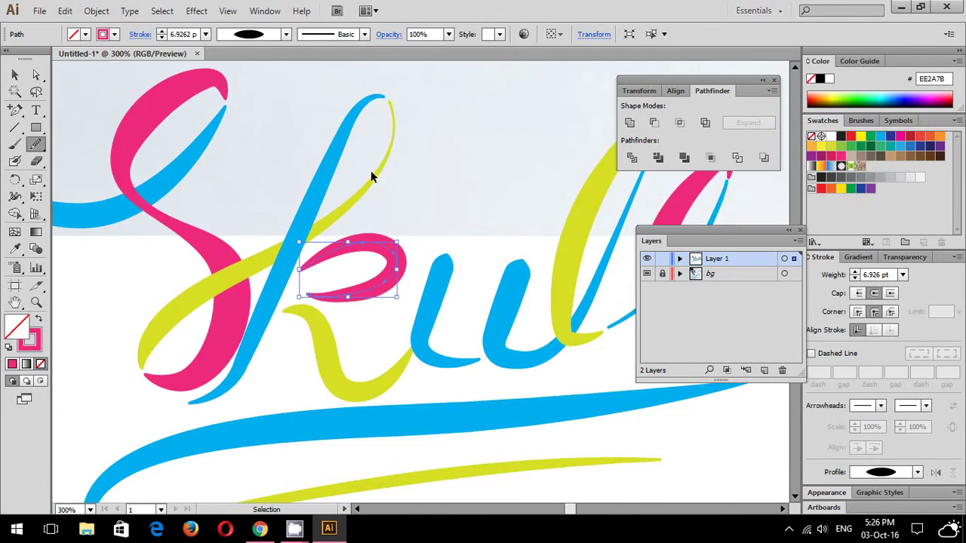
pyautogui.scroll(2, 518, 291)
# - Smooth the lower-left curve and bottom edge of the first blue u stroke
pyautogui.click(16, 76)
pyautogui.click(453, 287)
pyautogui.click(35, 143)
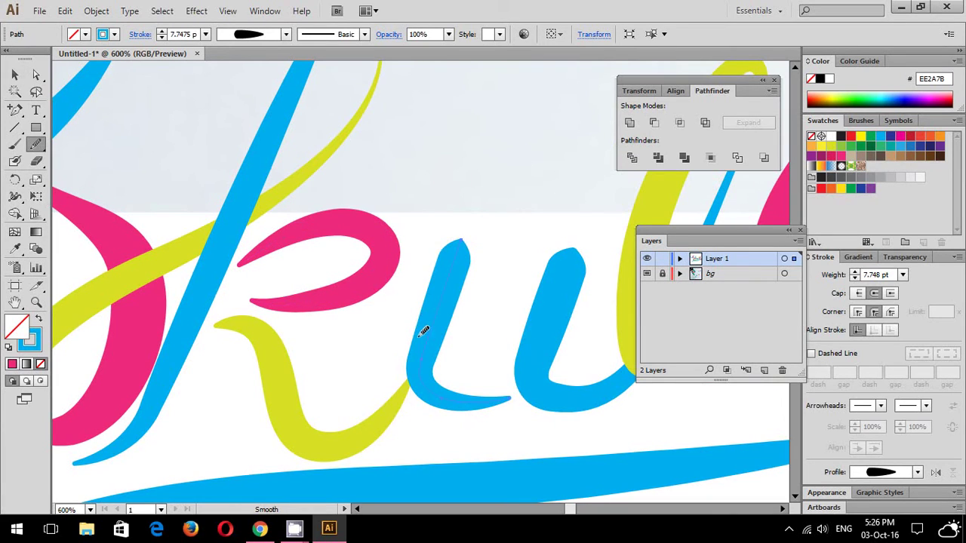
pyautogui.moveTo(471, 408); pyautogui.dragTo(420, 349)
pyautogui.moveTo(442, 388); pyautogui.dragTo(565, 388)
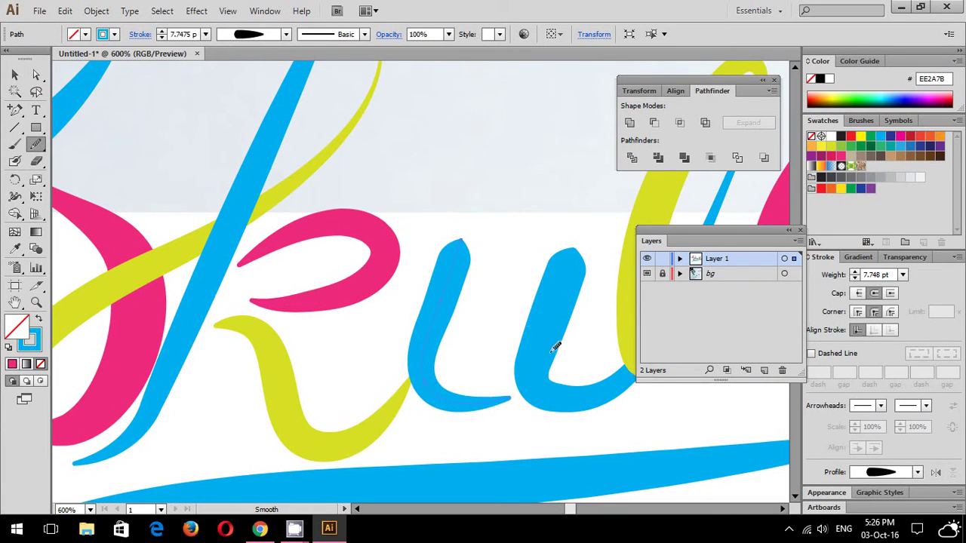
# - Smooth the lower curves and lower-left side of the second blue u stroke
pyautogui.click(15, 75)
pyautogui.hscroll(5, 209, 159)
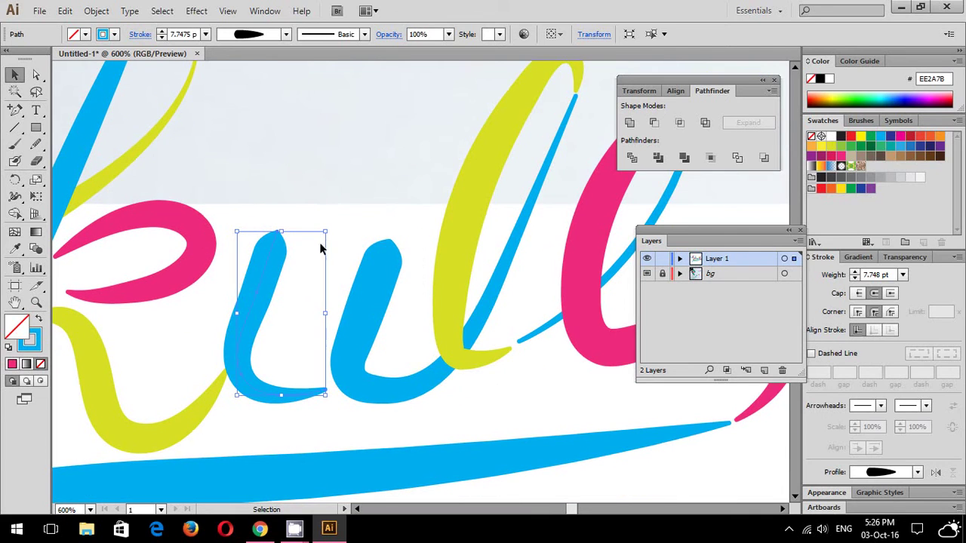
pyautogui.click(448, 344)
pyautogui.click(377, 217)
pyautogui.click(387, 316)
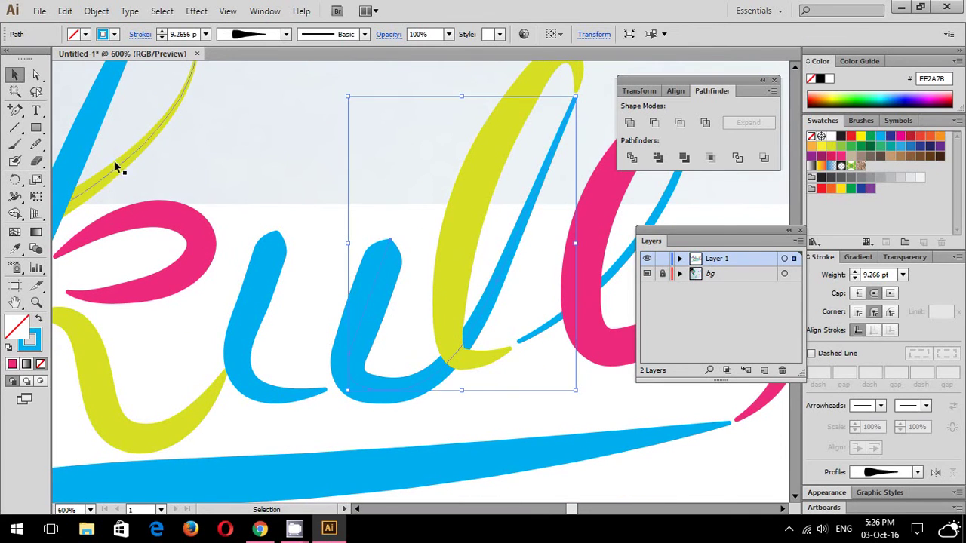
pyautogui.click(35, 143)
pyautogui.moveTo(352, 343); pyautogui.dragTo(372, 358)
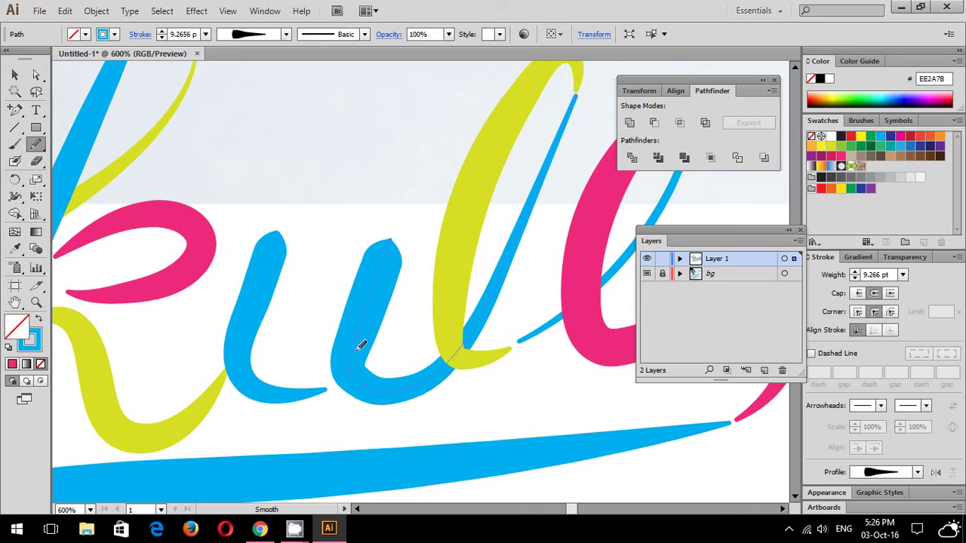
pyautogui.press('ctrl')
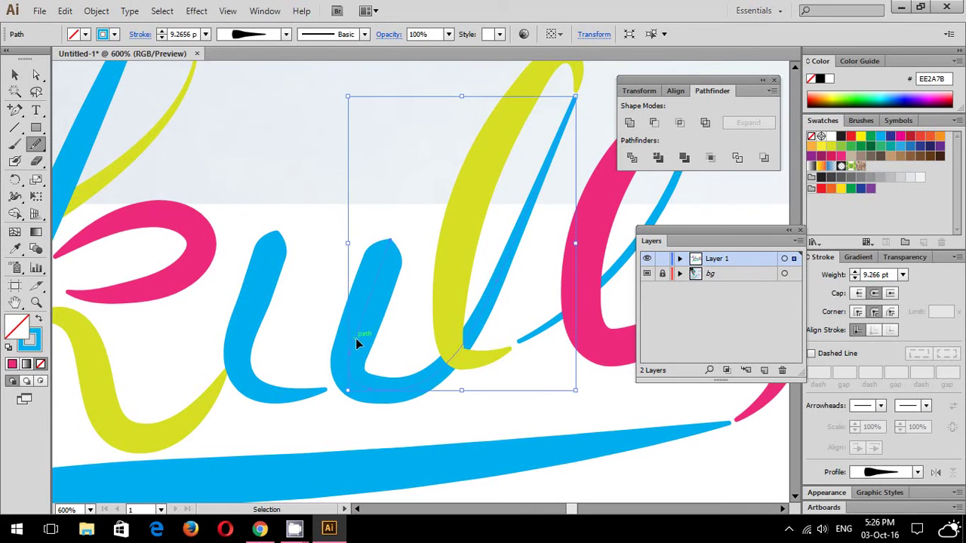
pyautogui.moveTo(426, 400)
pyautogui.mouseDown()
pyautogui.moveTo(345, 345)
pyautogui.moveTo(400, 381)
pyautogui.mouseUp()
pyautogui.moveTo(351, 359); pyautogui.dragTo(433, 365)
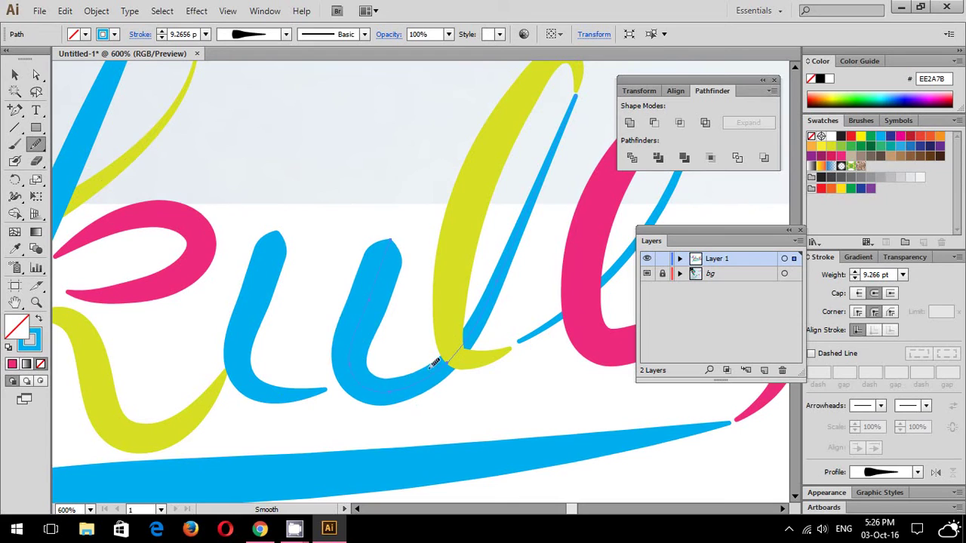
pyautogui.moveTo(364, 372); pyautogui.dragTo(495, 304)
# - Deselect the stroke and zoom out to 200% to see the whole lettering
pyautogui.press('v')
pyautogui.click(241, 108)
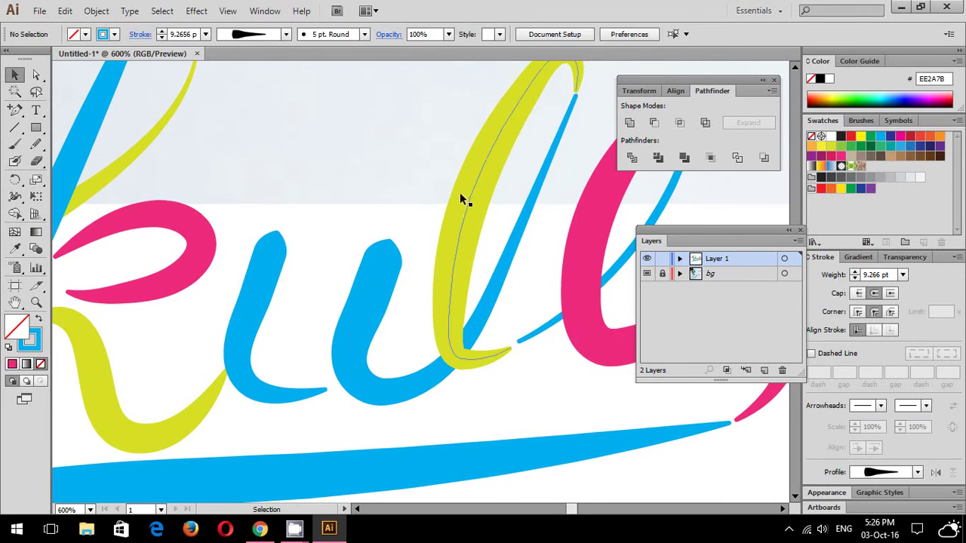
pyautogui.hotkey('ctrl', '-')
pyautogui.hotkey('ctrl', '-')
pyautogui.hotkey('ctrl', '-')
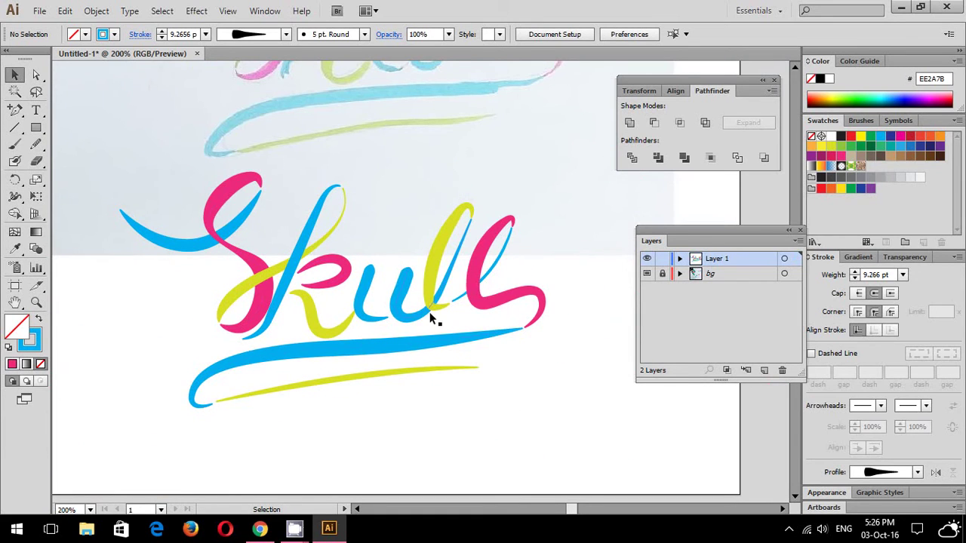
pyautogui.hotkey('ctrl', '-')
# - Draw a solid-filled rectangle covering the whole artboard
pyautogui.moveTo(529, 366)
pyautogui.mouseDown()
pyautogui.moveTo(365, 278)
pyautogui.moveTo(224, 226)
pyautogui.moveTo(267, 375)
pyautogui.moveTo(274, 288)
pyautogui.mouseUp()
pyautogui.click(35, 128)
pyautogui.click(113, 125)
pyautogui.moveTo(88, 187); pyautogui.dragTo(651, 476)
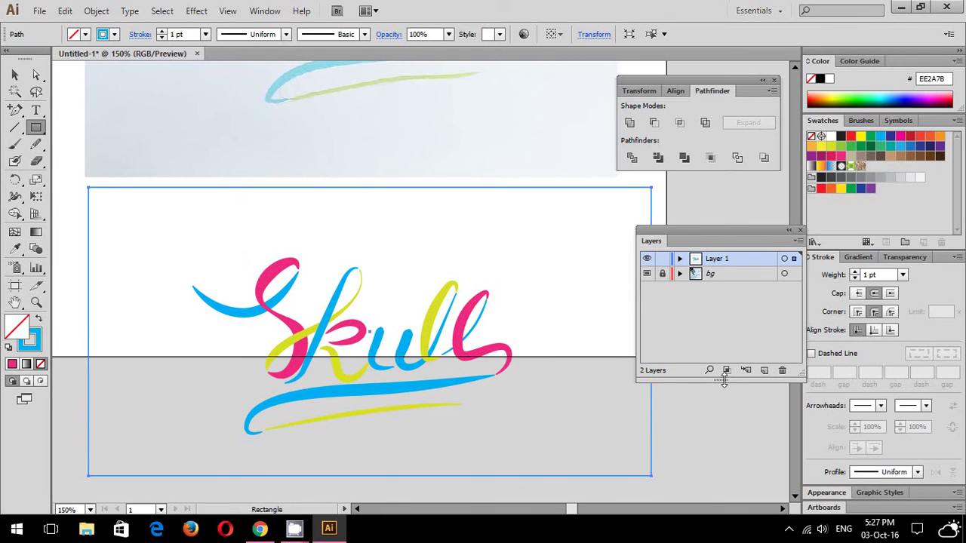
pyautogui.hotkey('shift', 'x')
# - Try gray, yellow, blue and pink fills, then settle on K=90 dark gray
pyautogui.click(891, 178)
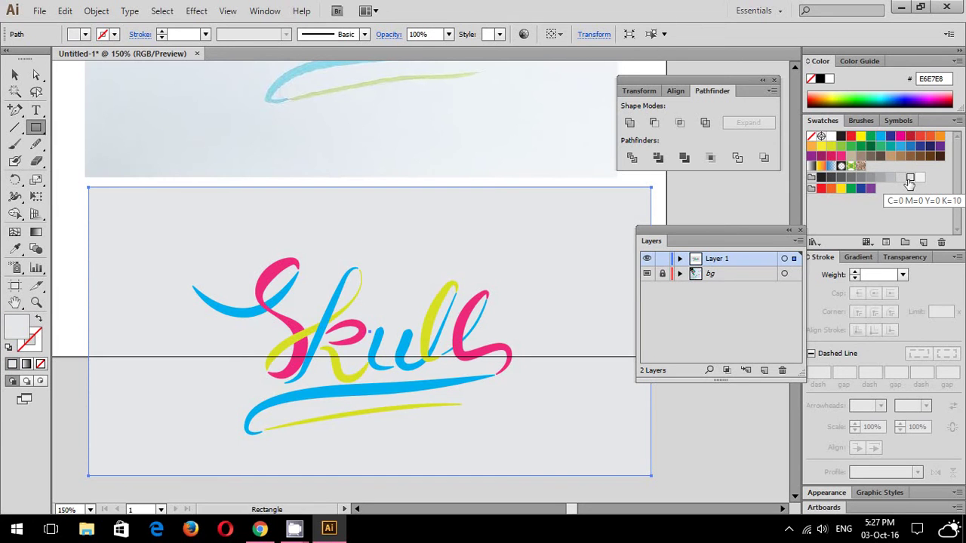
pyautogui.click(820, 145)
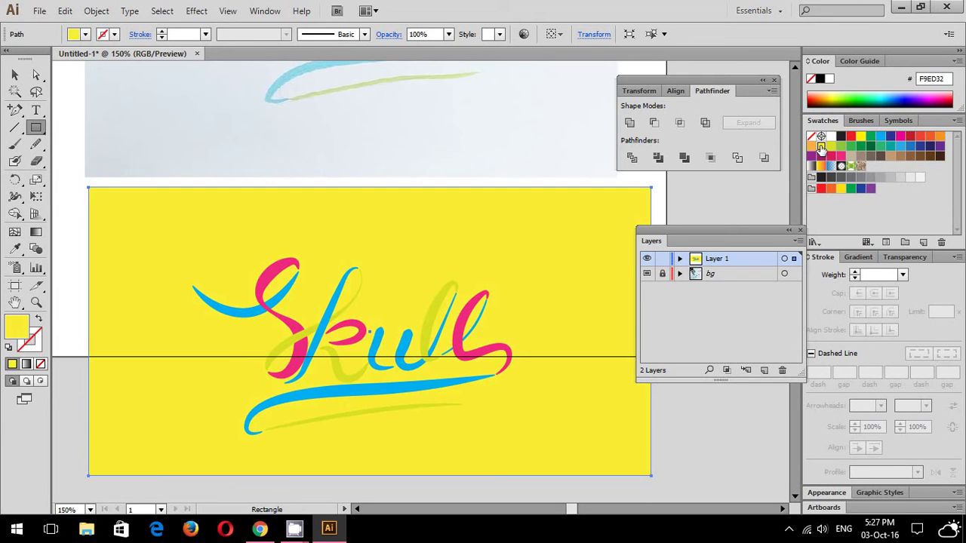
pyautogui.click(899, 146)
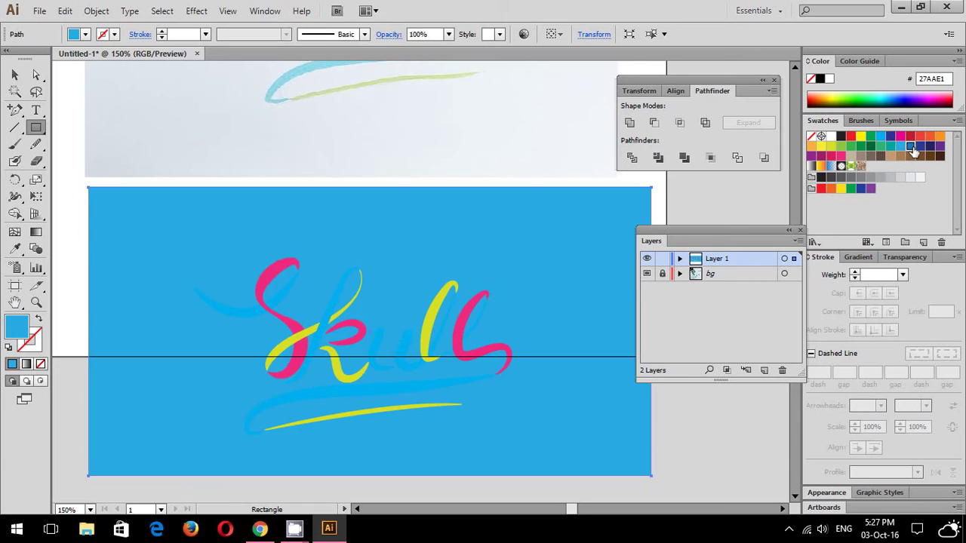
pyautogui.click(920, 178)
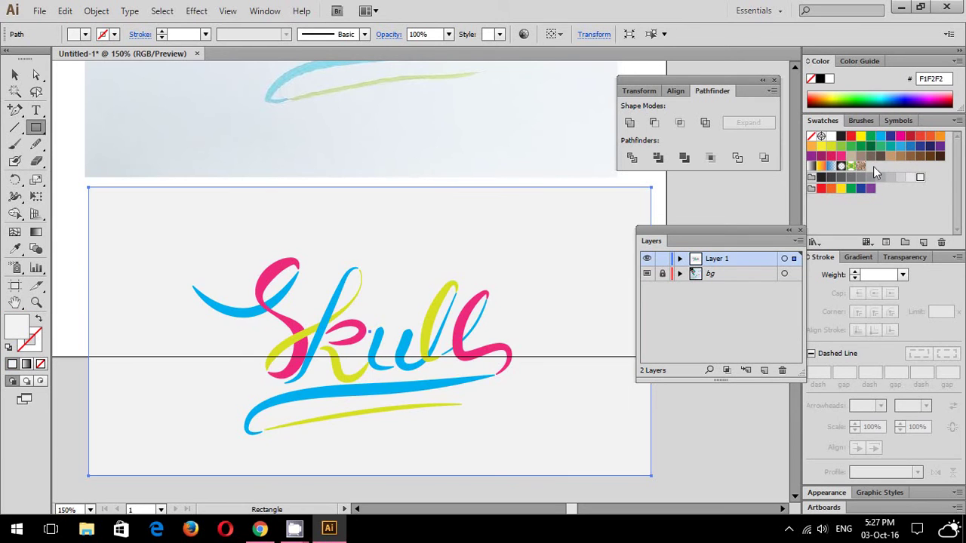
pyautogui.click(830, 156)
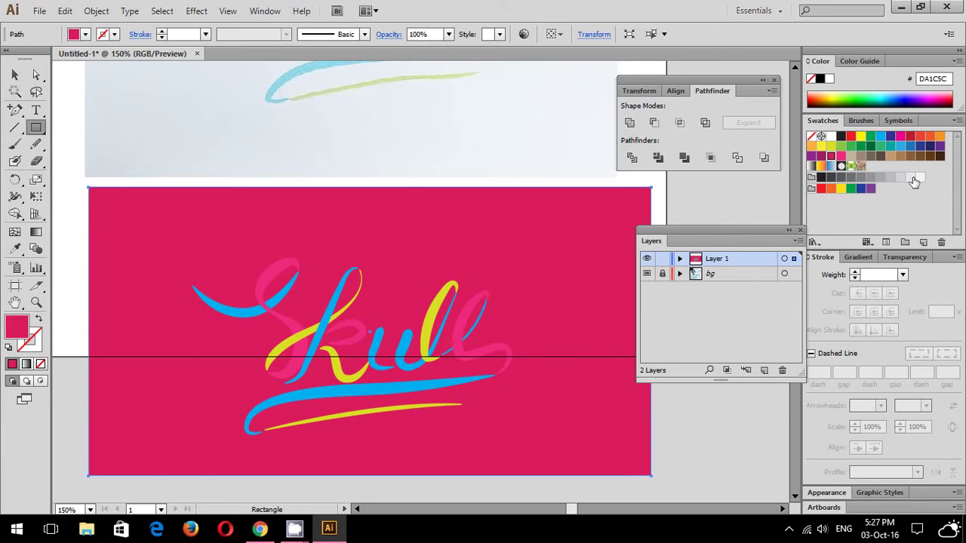
pyautogui.click(914, 179)
pyautogui.click(831, 179)
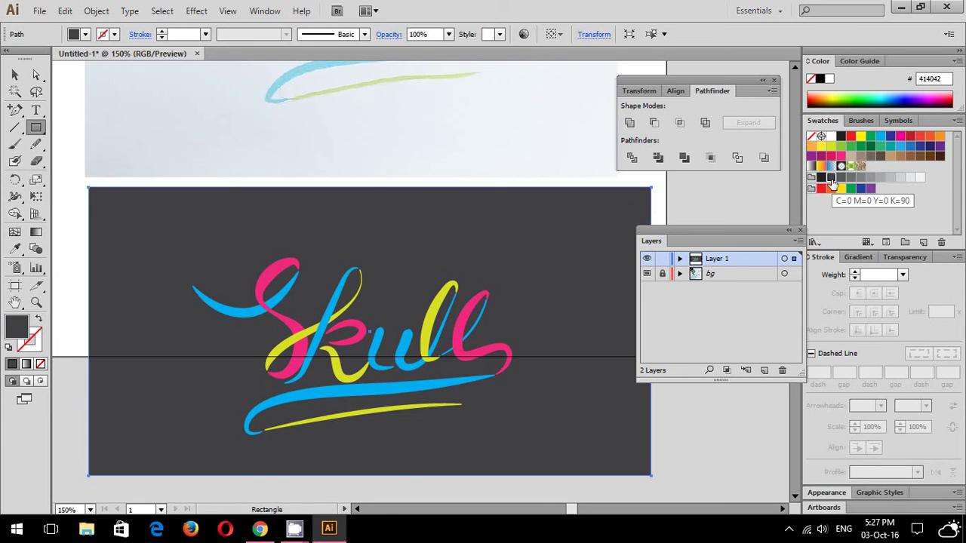
# - Select only the letter paths and move the dark background rectangle down out of the way
pyautogui.press('v')
pyautogui.moveTo(429, 402); pyautogui.dragTo(429, 335)
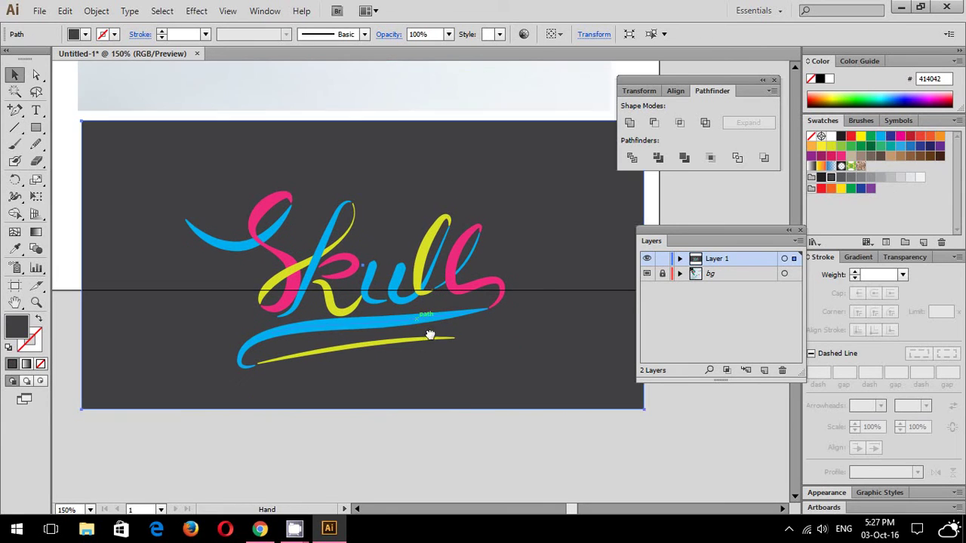
pyautogui.moveTo(586, 448); pyautogui.dragTo(207, 196)
pyautogui.moveTo(513, 287)
pyautogui.mouseDown()
pyautogui.moveTo(512, 279)
pyautogui.moveTo(519, 362)
pyautogui.mouseUp()
pyautogui.click(182, 135)
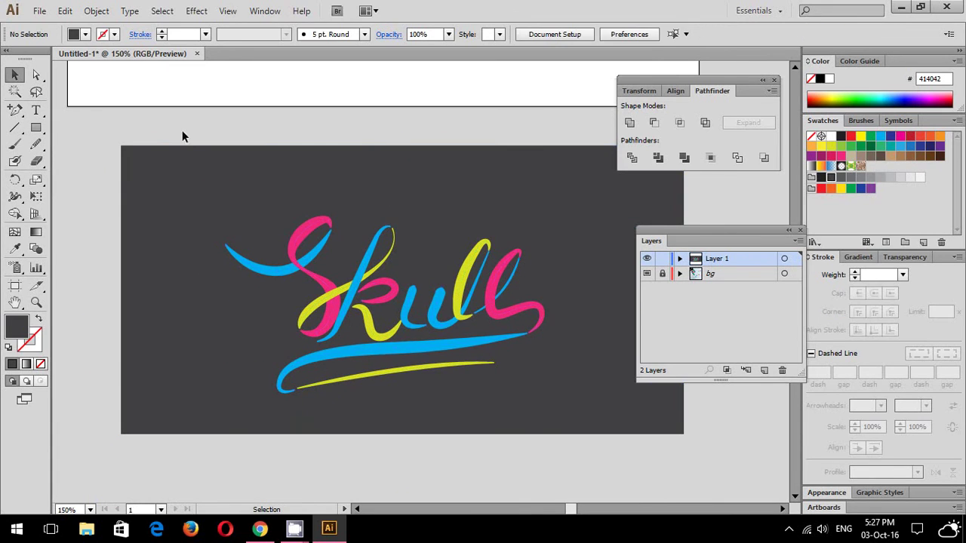
pyautogui.moveTo(167, 136); pyautogui.dragTo(571, 403)
pyautogui.keyDown('shift'); pyautogui.click(582, 399); pyautogui.keyUp('shift')
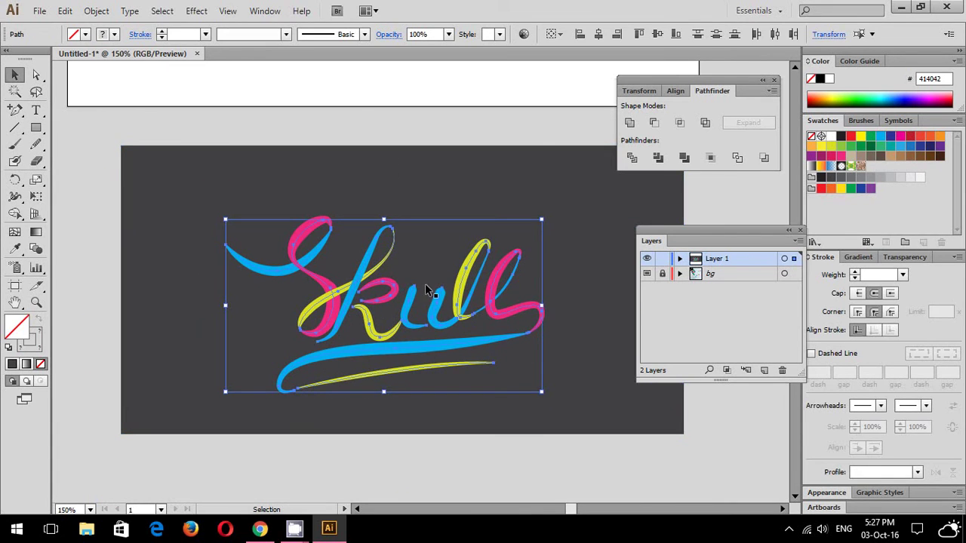
pyautogui.moveTo(544, 172); pyautogui.dragTo(524, 472)
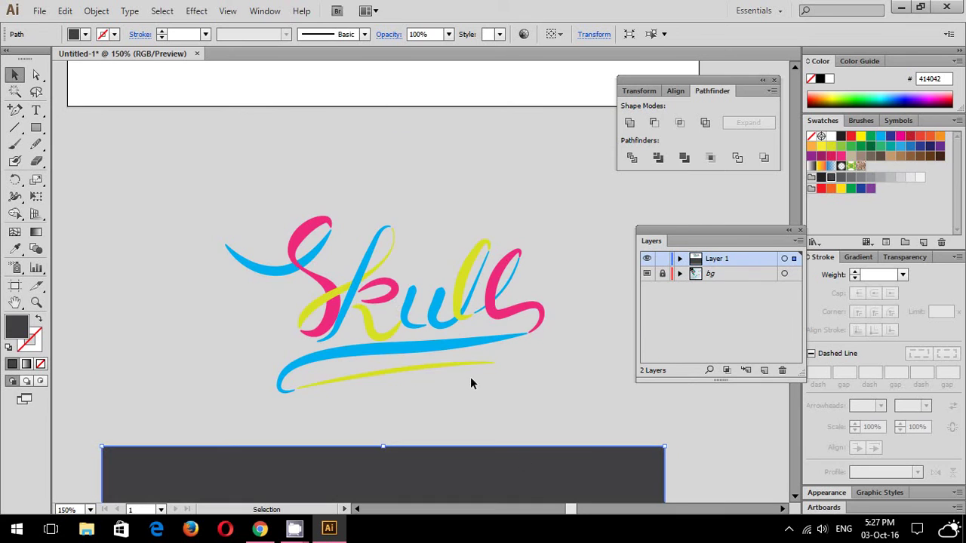
# - Expand the letter strokes' appearance into shapes, then return the dark rectangle behind them
pyautogui.moveTo(130, 175); pyautogui.dragTo(571, 393)
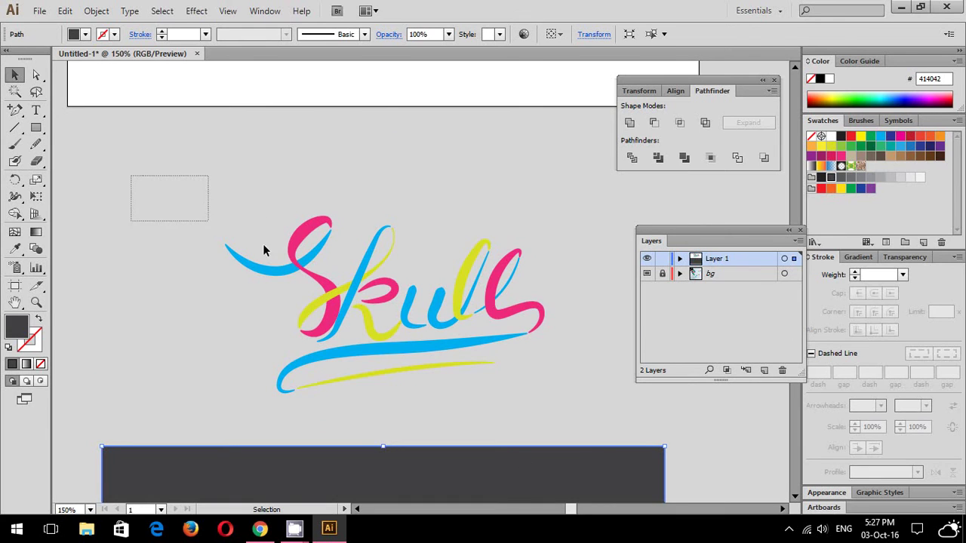
pyautogui.click(97, 11)
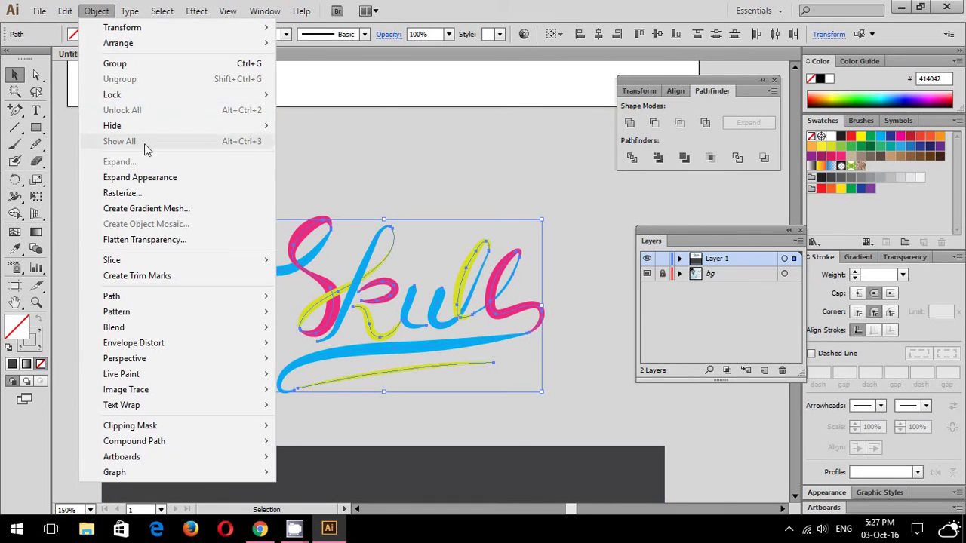
pyautogui.click(179, 185)
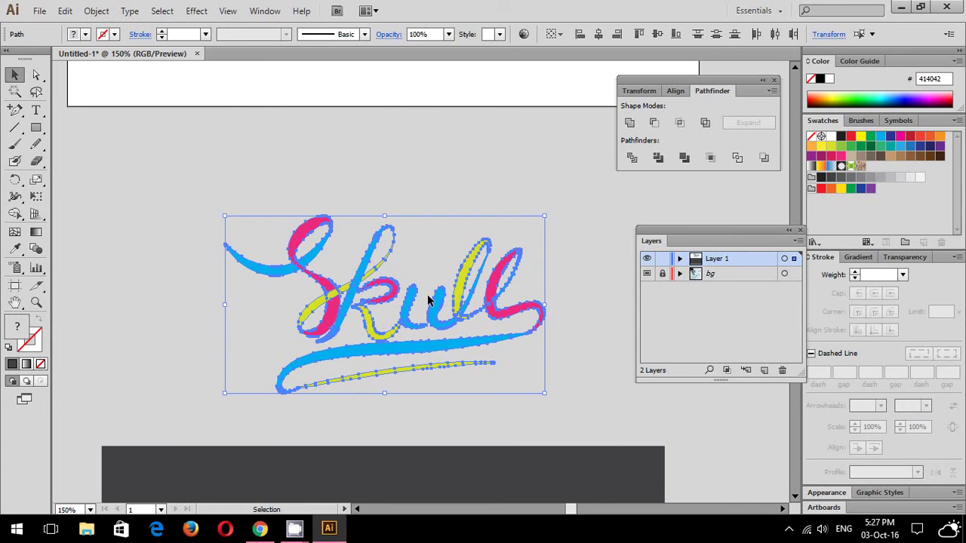
pyautogui.click(523, 275)
pyautogui.moveTo(510, 467)
pyautogui.mouseDown()
pyautogui.moveTo(513, 144)
pyautogui.moveTo(516, 175)
pyautogui.mouseUp()
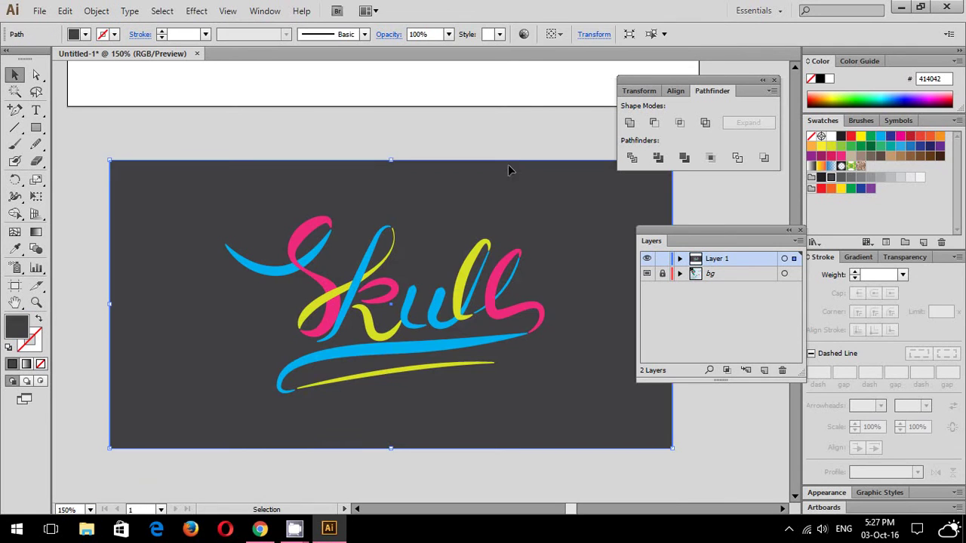
pyautogui.moveTo(501, 211); pyautogui.dragTo(510, 190)
pyautogui.click(487, 115)
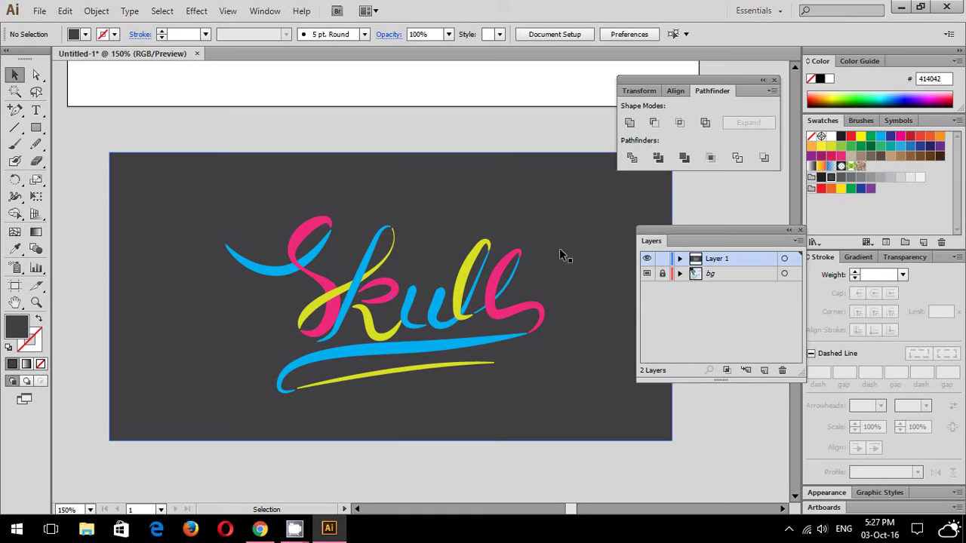
# - Place a green-filled copy of the Skull lettering group on the upper artboard
pyautogui.hotkey('ctrl', '+')
pyautogui.hotkey('ctrl', 'a')
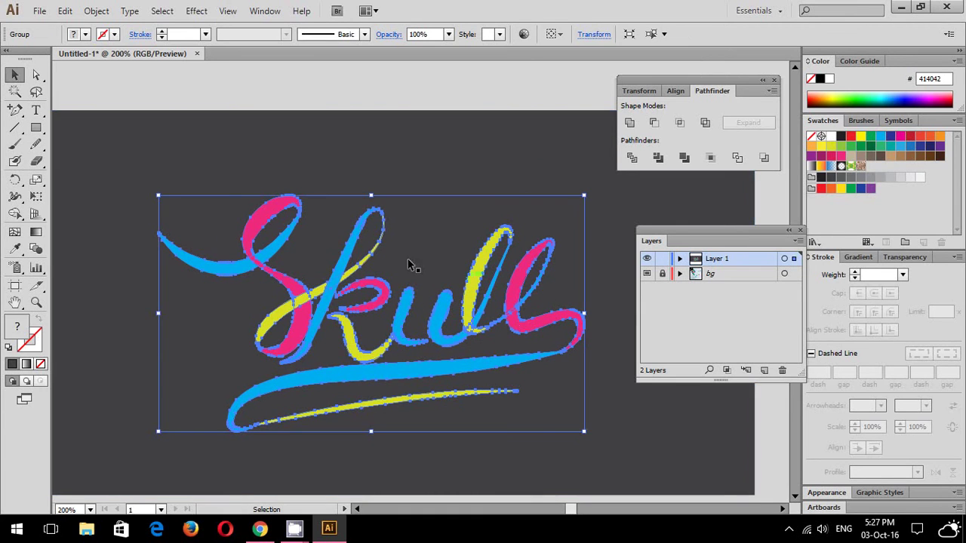
pyautogui.hotkey('ctrl', 'shift', 'a')
pyautogui.click(266, 276)
pyautogui.hotkey('ctrl', '-')
pyautogui.moveTo(420, 327); pyautogui.dragTo(402, 163)
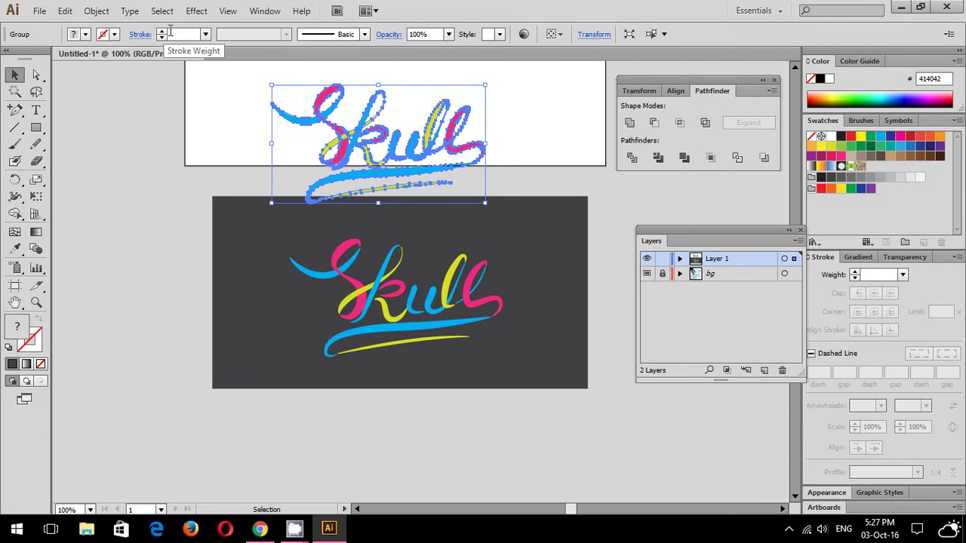
pyautogui.click(854, 150)
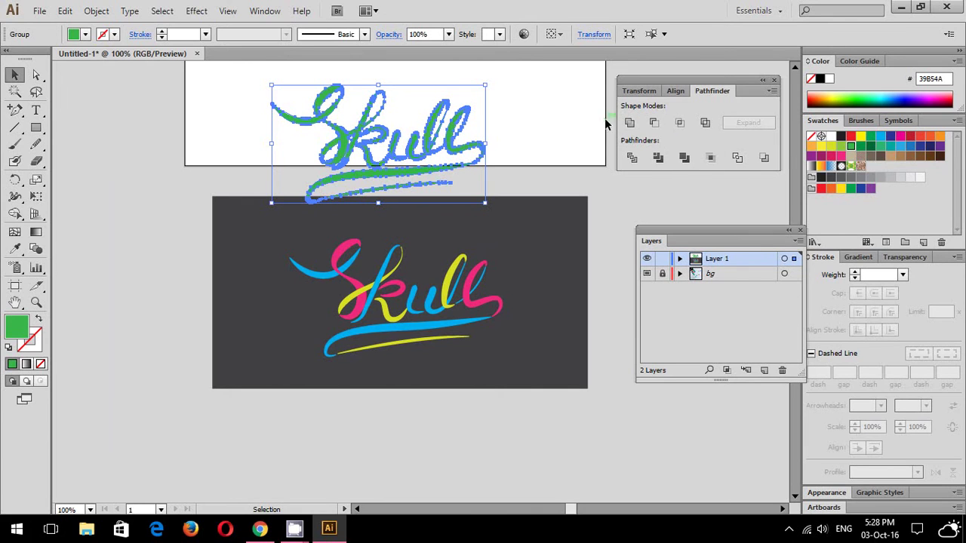
# - Apply an offset path to the green copy and drop it onto the original lettering
pyautogui.click(96, 11)
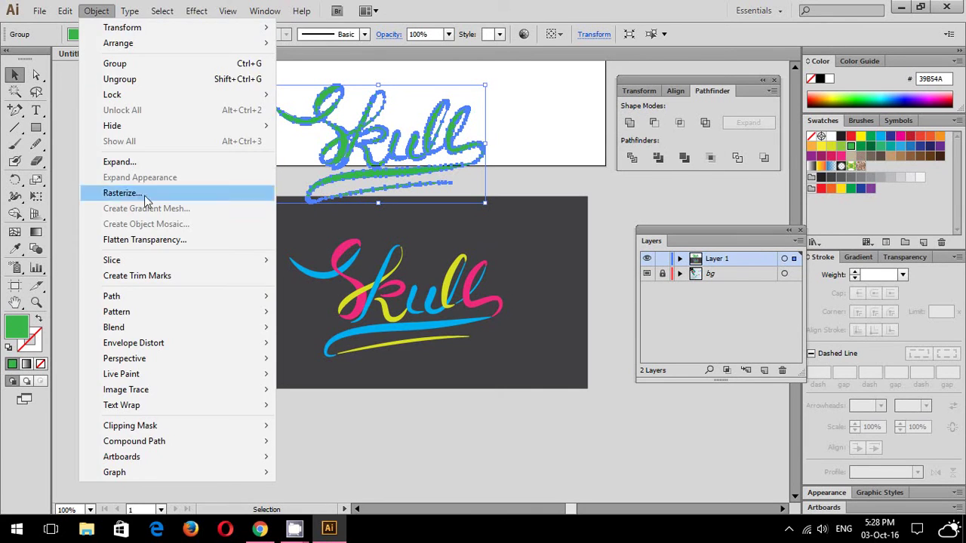
pyautogui.moveTo(111, 296)
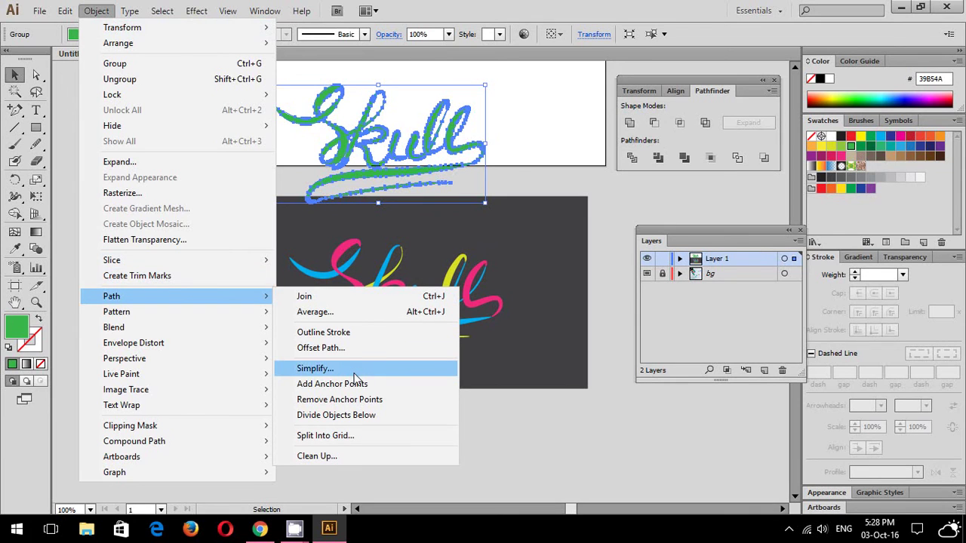
pyautogui.click(362, 348)
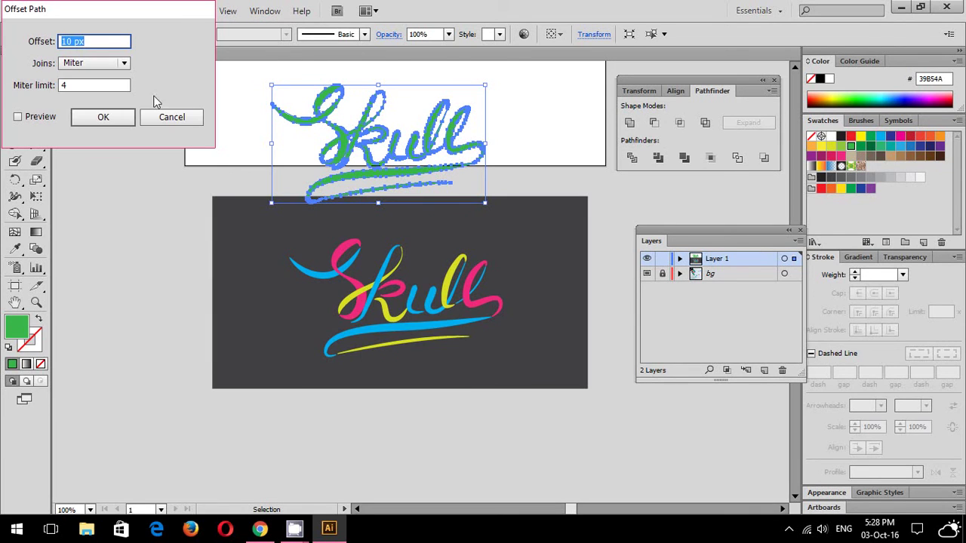
pyautogui.click(83, 41)
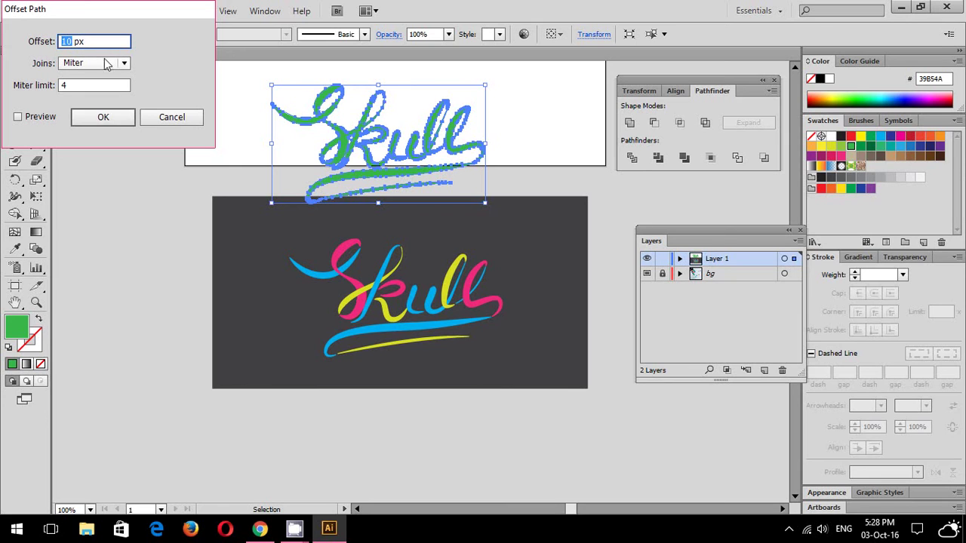
pyautogui.click(126, 118)
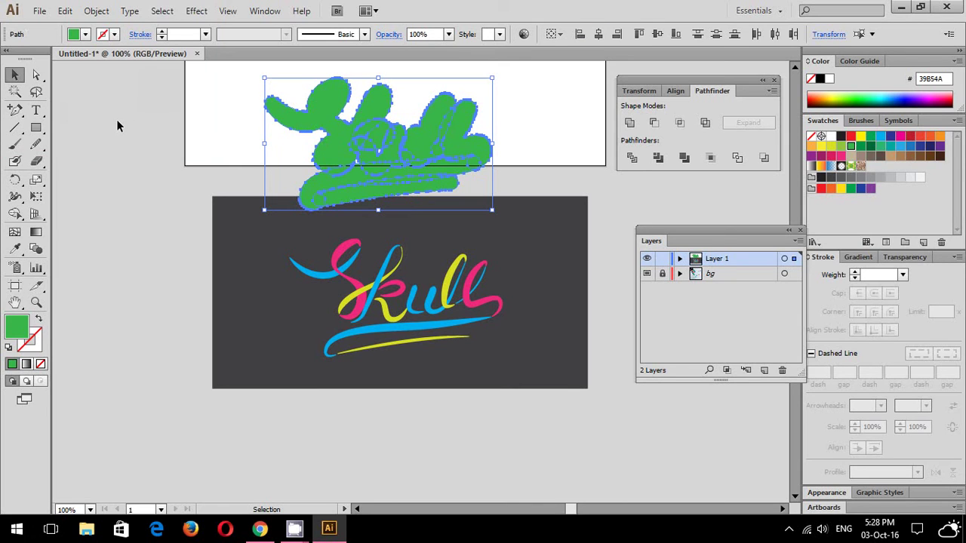
pyautogui.moveTo(342, 151); pyautogui.dragTo(361, 316)
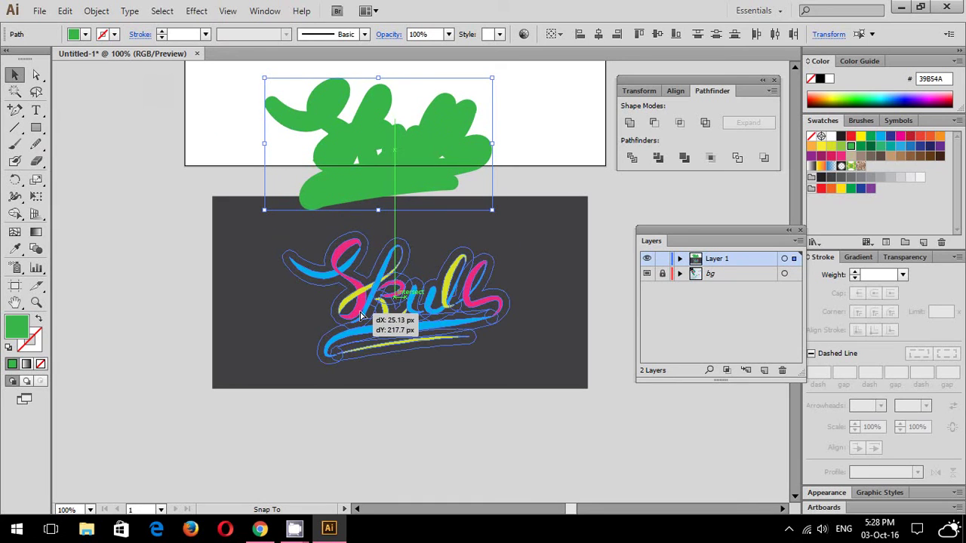
pyautogui.moveTo(361, 315); pyautogui.dragTo(360, 317)
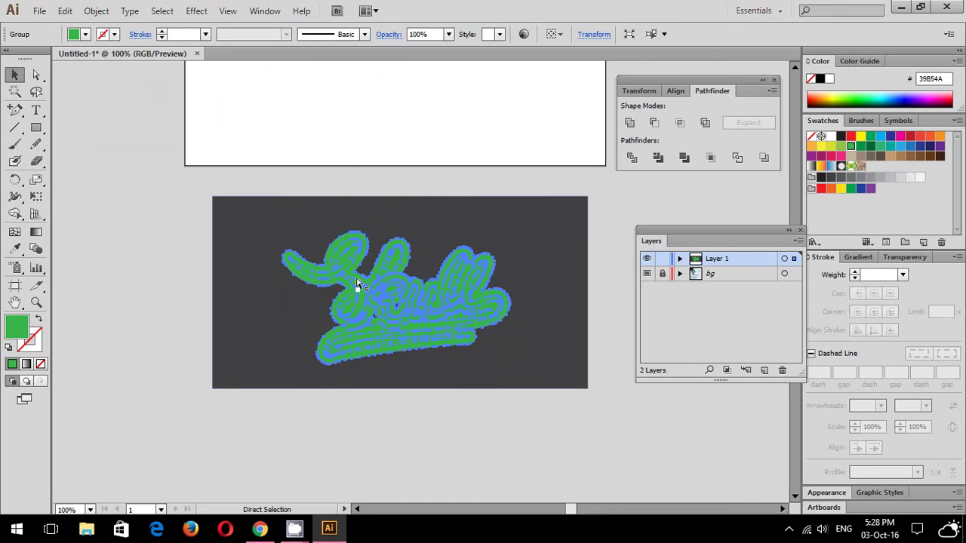
# - Create a 5 px offset outline and move it onto the lettering
pyautogui.click(97, 10)
pyautogui.moveTo(112, 296)
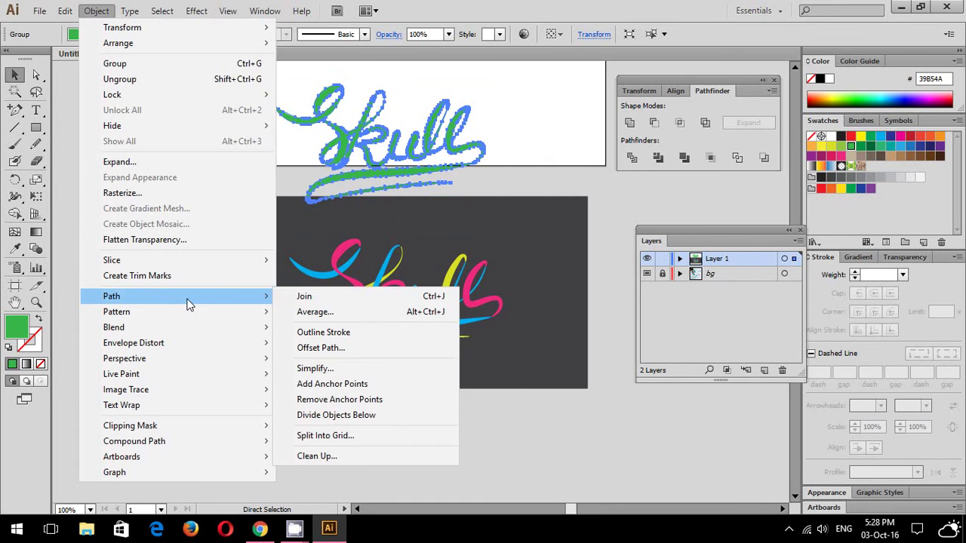
pyautogui.click(358, 350)
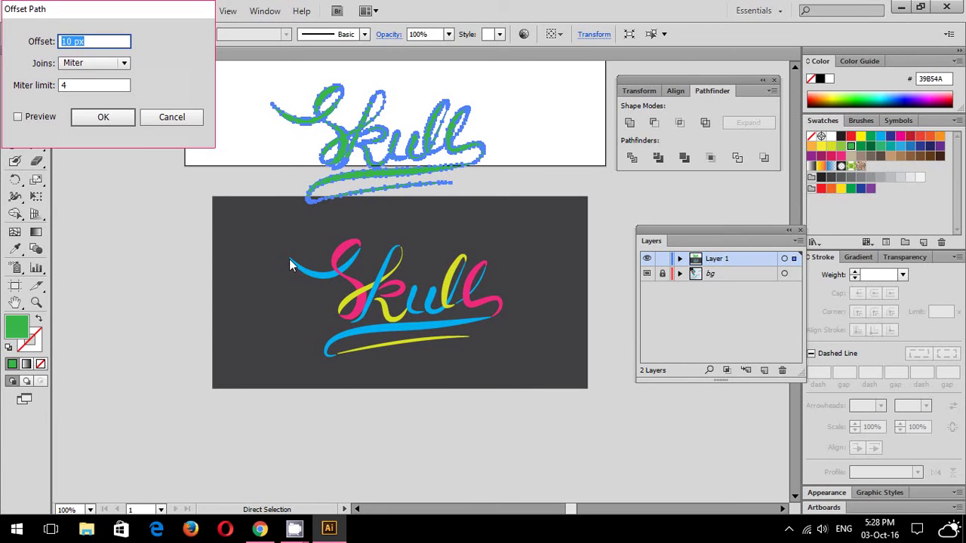
pyautogui.write('5')
pyautogui.click(100, 118)
pyautogui.moveTo(357, 140); pyautogui.dragTo(376, 304)
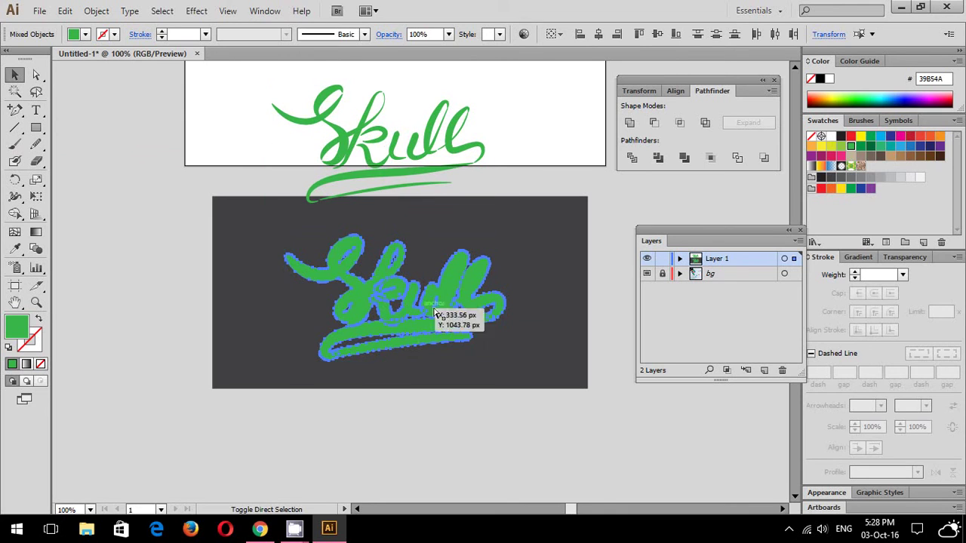
# - Undo the misplaced green copy twice and deselect the background rectangle
pyautogui.click(526, 308)
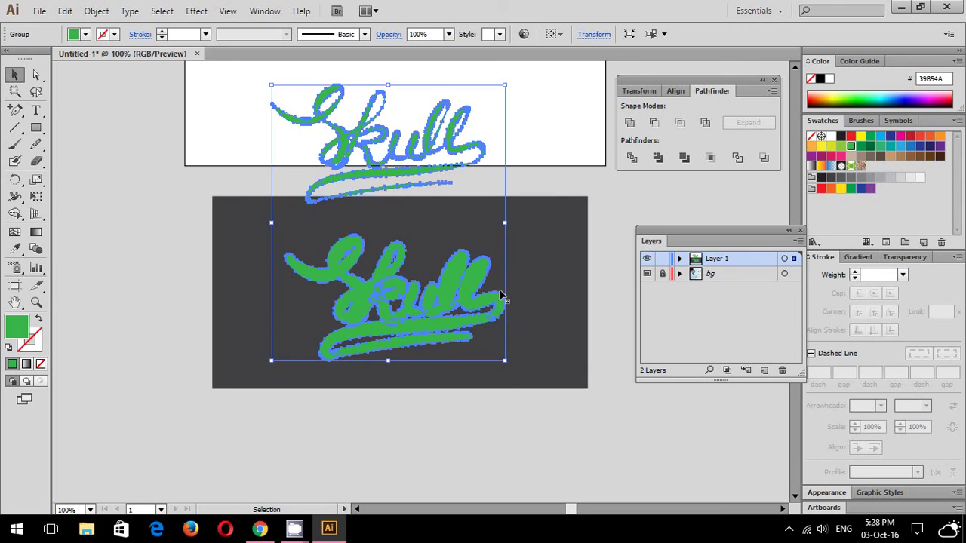
pyautogui.click(525, 196)
pyautogui.click(464, 267)
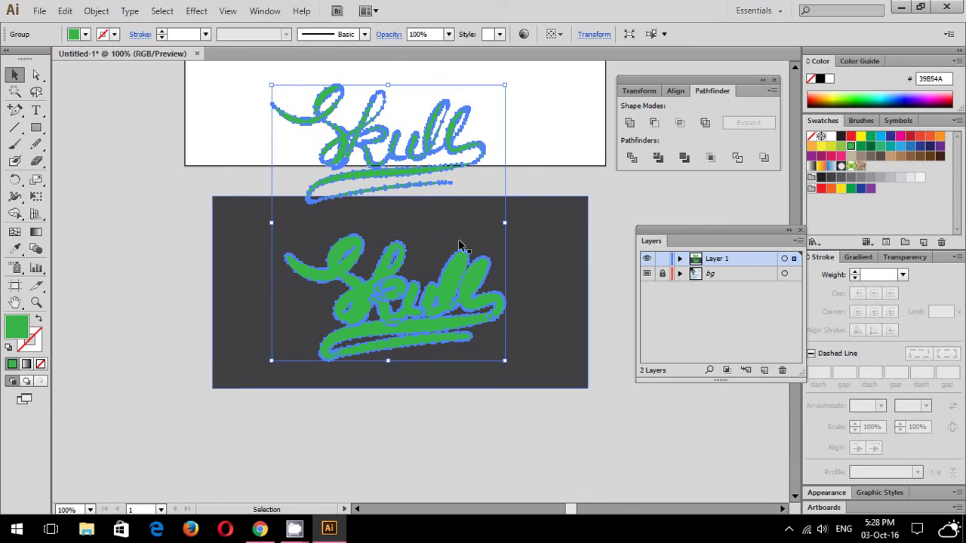
pyautogui.press('ctrl')
pyautogui.hotkey('ctrl', 'z')
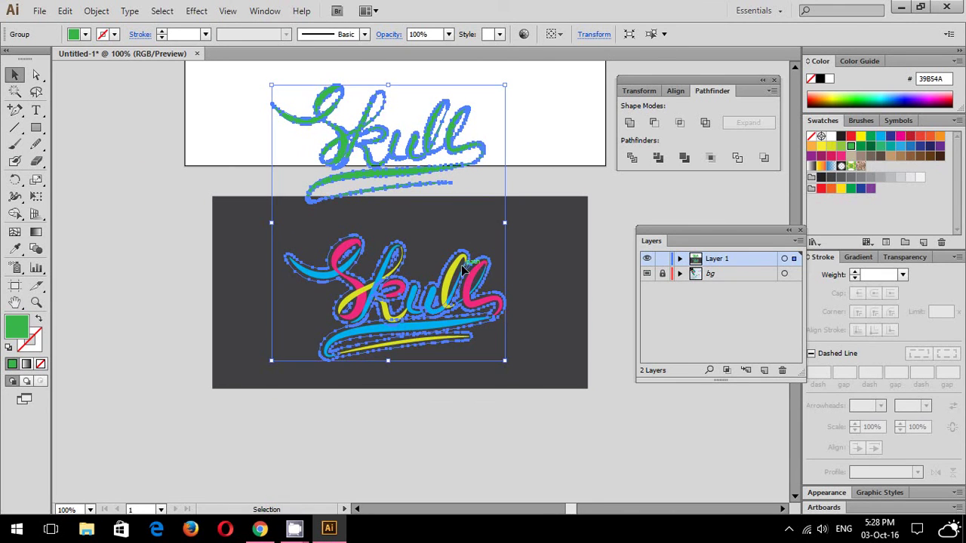
pyautogui.hotkey('ctrl', 'z')
pyautogui.hotkey('ctrl', 'z')
pyautogui.click(521, 180)
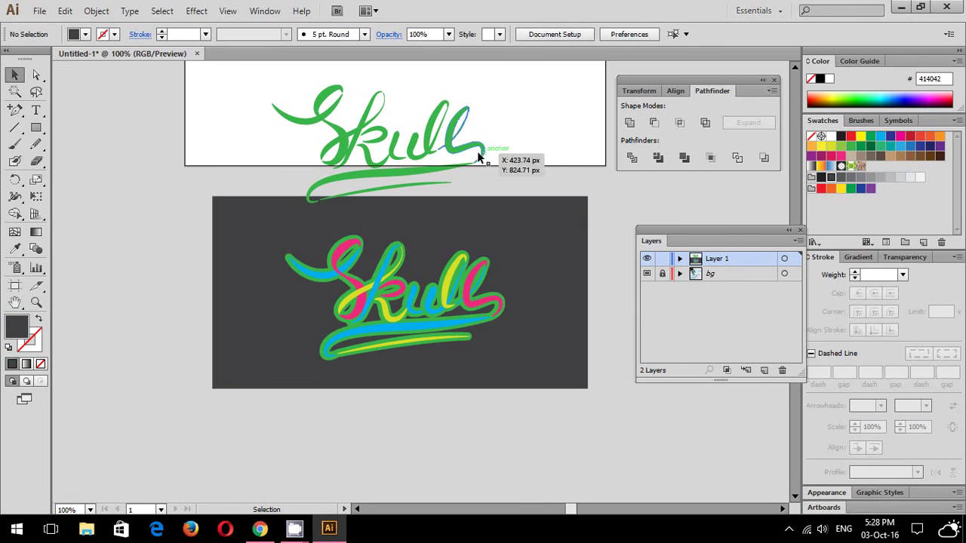
# - Inside the green group, delete the upper copy's letter paths and leftover thin stroke
pyautogui.click(480, 154)
pyautogui.doubleClick(479, 154)
pyautogui.click(462, 151)
pyautogui.moveTo(243, 97)
pyautogui.mouseDown()
pyautogui.moveTo(518, 178)
pyautogui.moveTo(510, 181)
pyautogui.mouseUp()
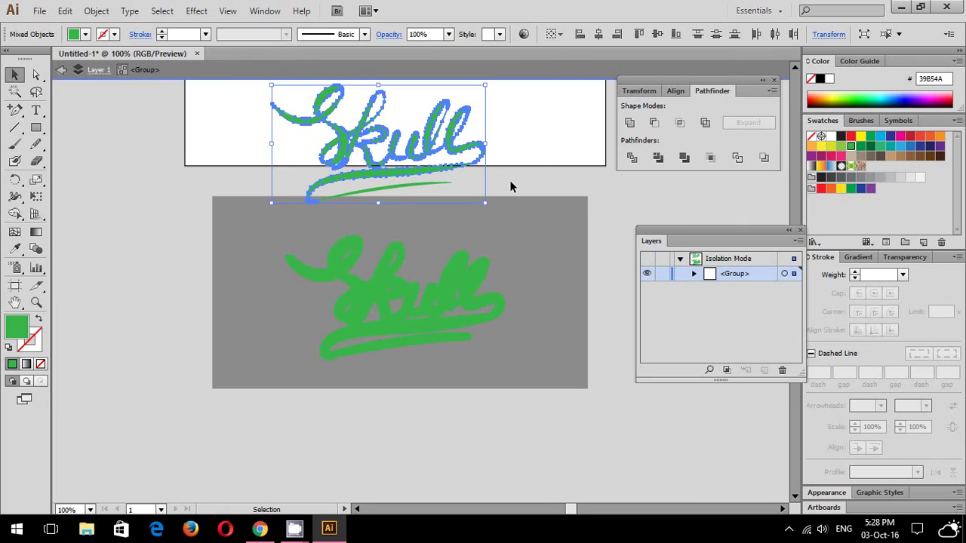
pyautogui.press('Delete')
pyautogui.click(437, 185)
pyautogui.press('Delete')
pyautogui.click(459, 302)
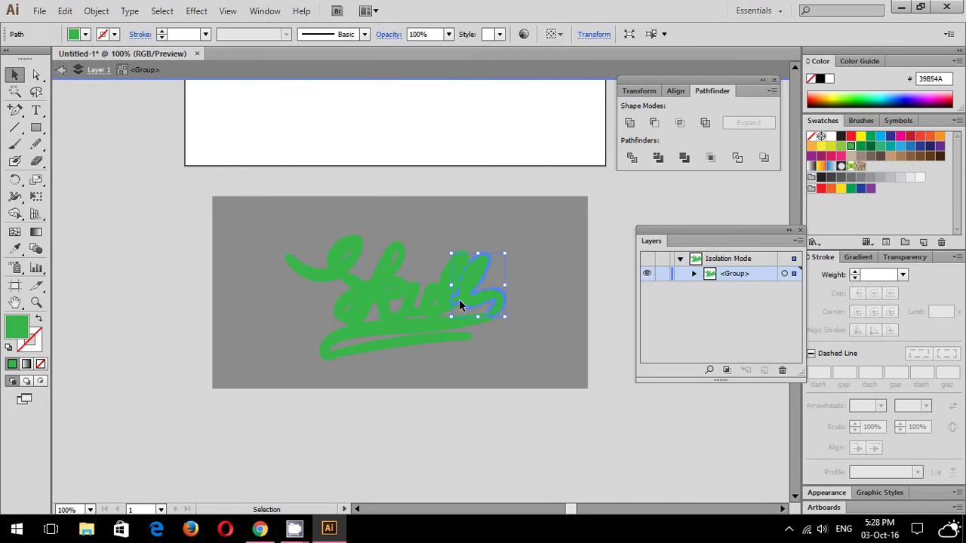
pyautogui.doubleClick(496, 394)
# - Fill the backing group white and nudge it up into alignment, viewing at 150%
pyautogui.hotkey('ctrl', '+')
pyautogui.hotkey('ctrl', '+')
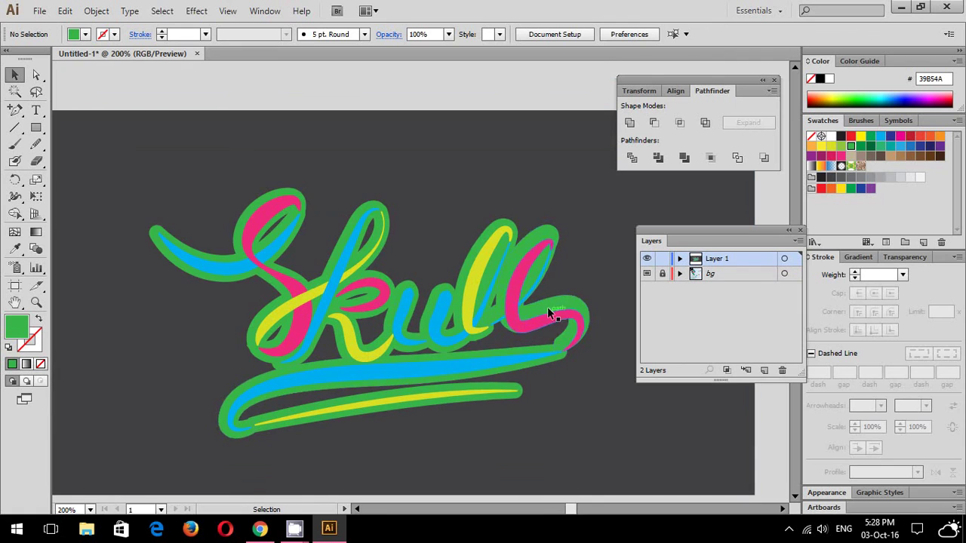
pyautogui.click(550, 300)
pyautogui.click(827, 137)
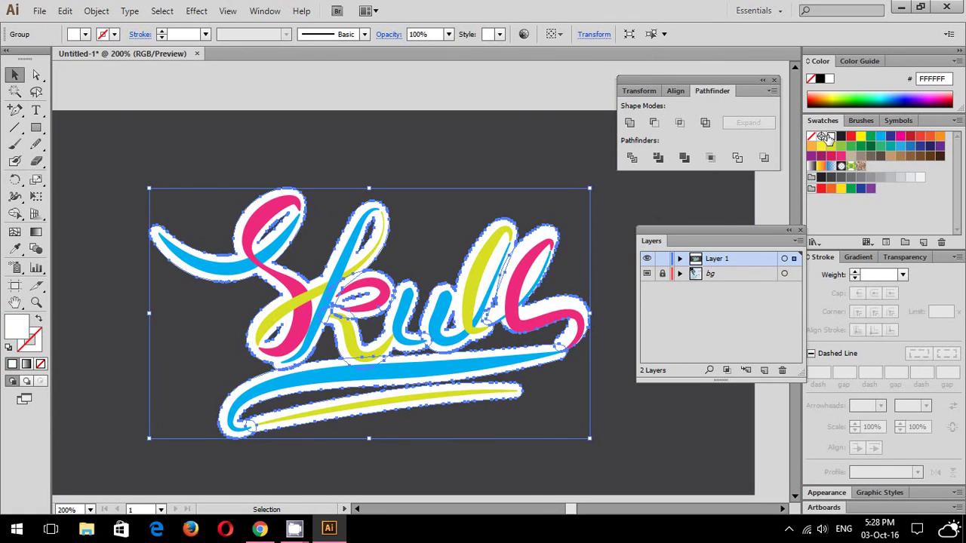
pyautogui.press('Down')
pyautogui.press('Down')
pyautogui.press('Down')
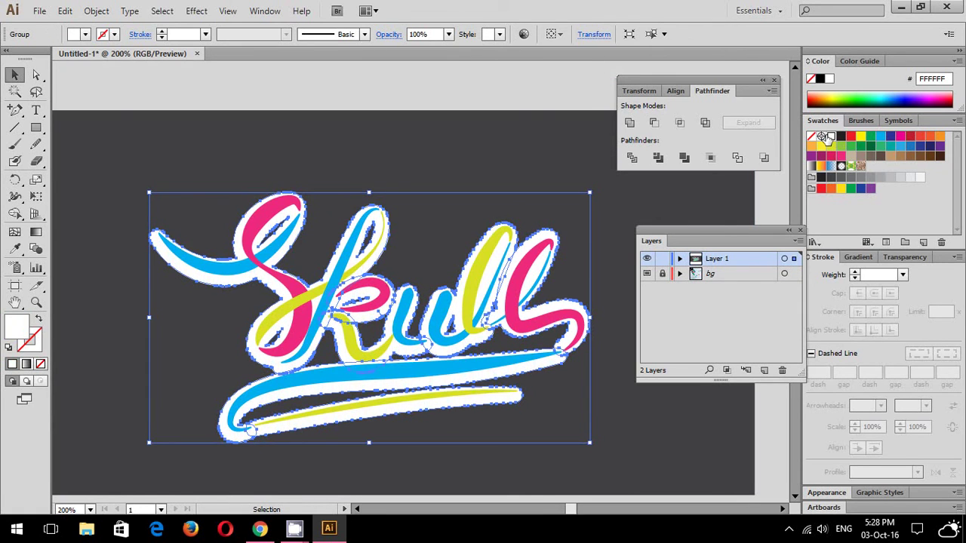
pyautogui.press('Up')
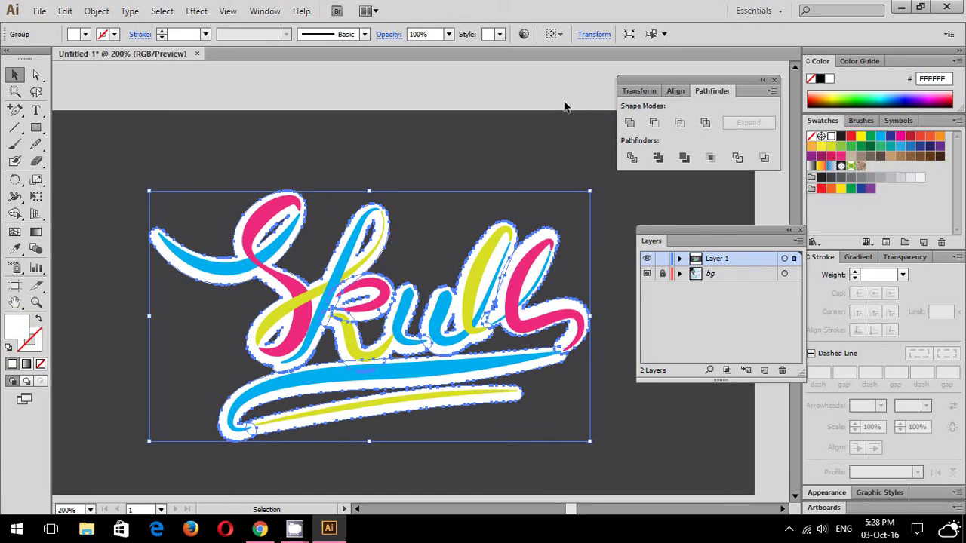
pyautogui.press('Up')
pyautogui.click(542, 106)
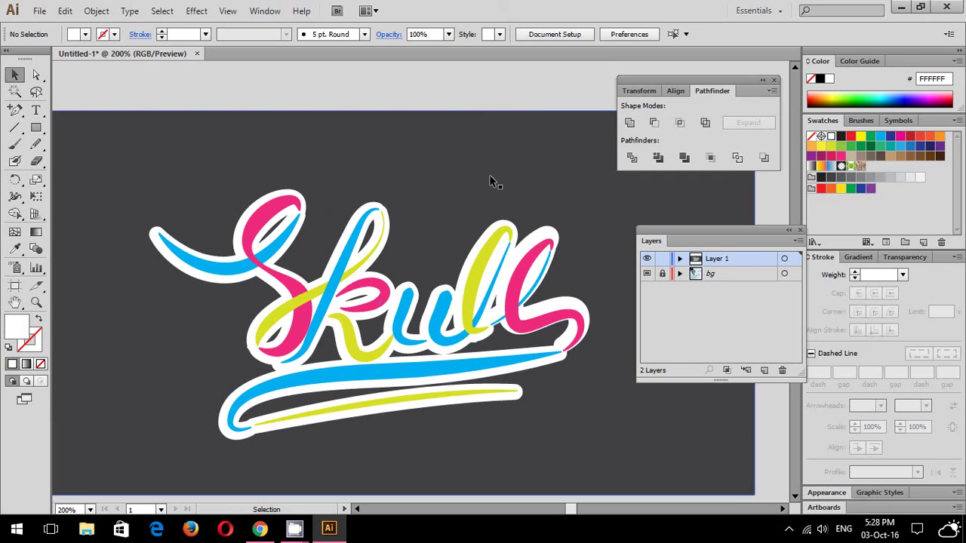
pyautogui.hotkey('ctrl', '-')
pyautogui.hotkey('ctrl', '-')
pyautogui.hotkey('ctrl', '+')
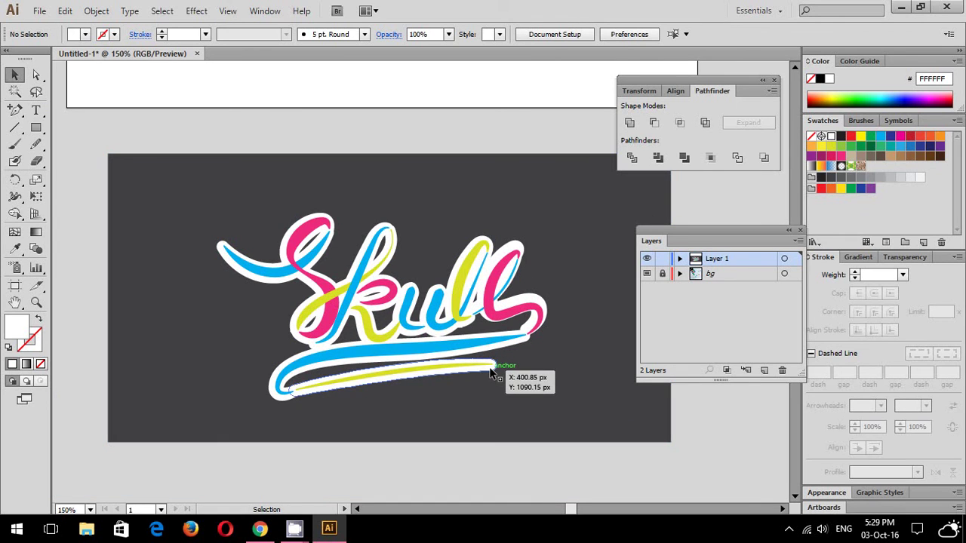
# - Apply Object > Path > Offset Path to the green Skull copy
pyautogui.click(490, 371)
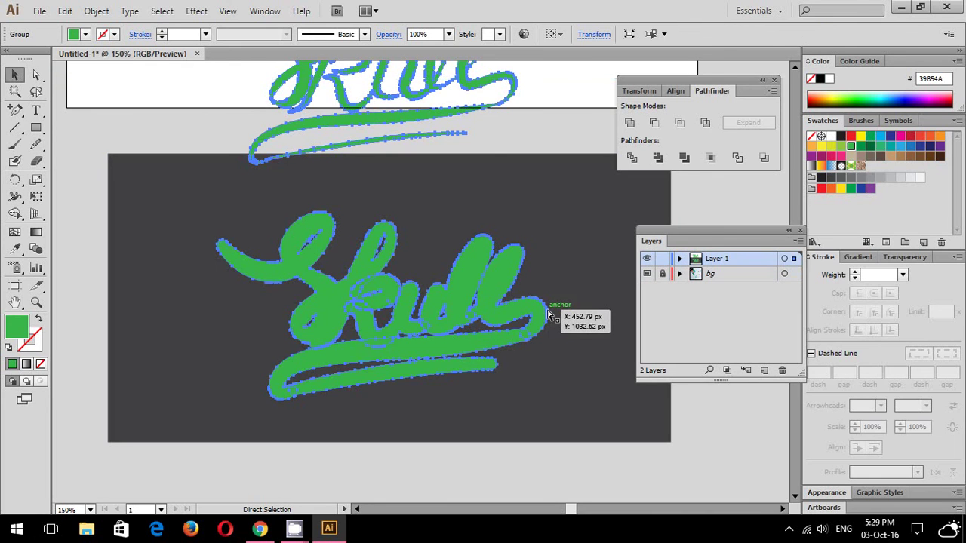
pyautogui.scroll(5, 528, 196)
pyautogui.press('v')
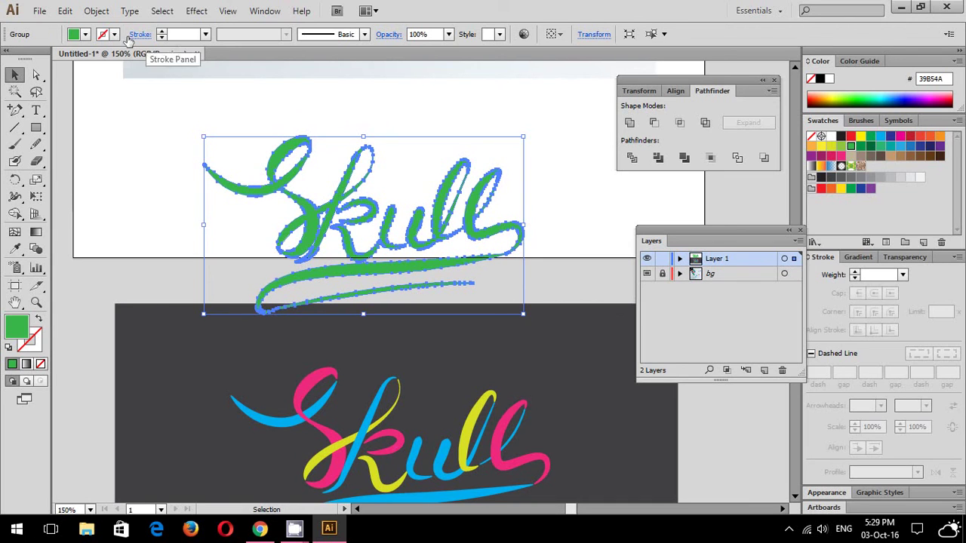
pyautogui.click(96, 10)
pyautogui.moveTo(112, 296)
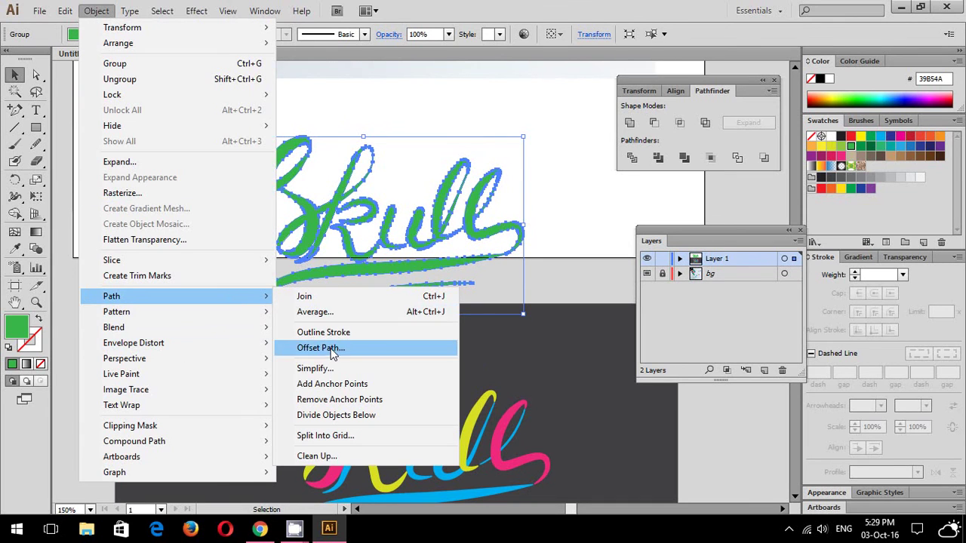
pyautogui.click(365, 346)
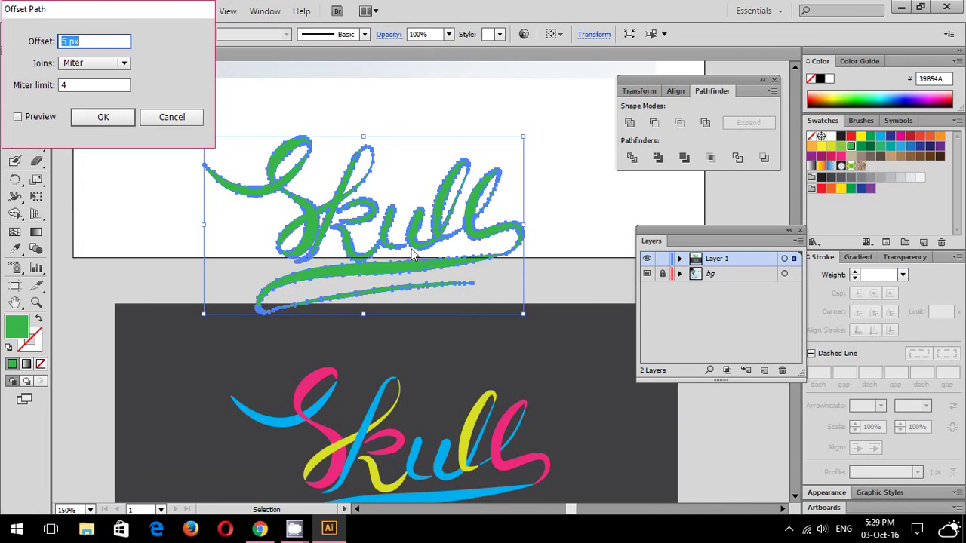
pyautogui.click(126, 120)
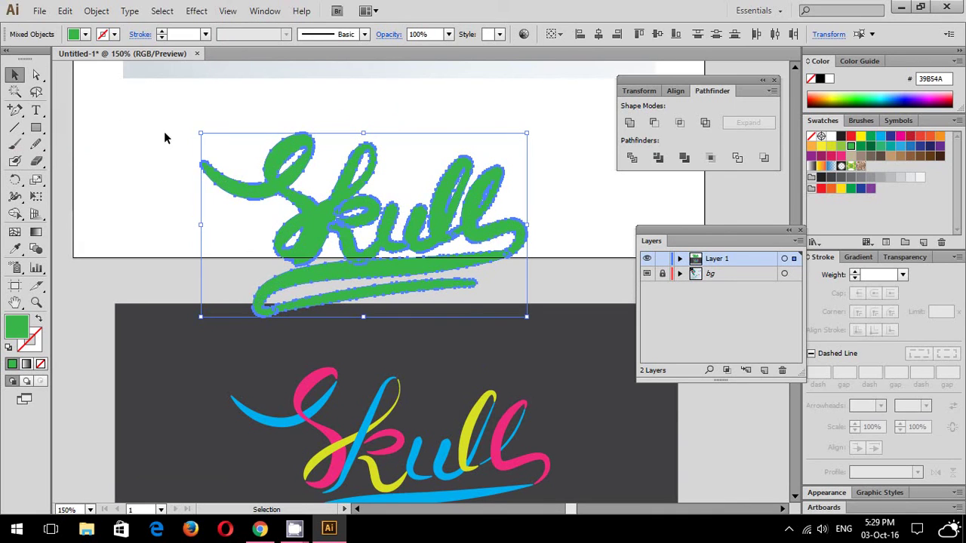
# - Group the offset paths, move them onto the dark background and fill them white
pyautogui.hotkey('ctrl', 'g')
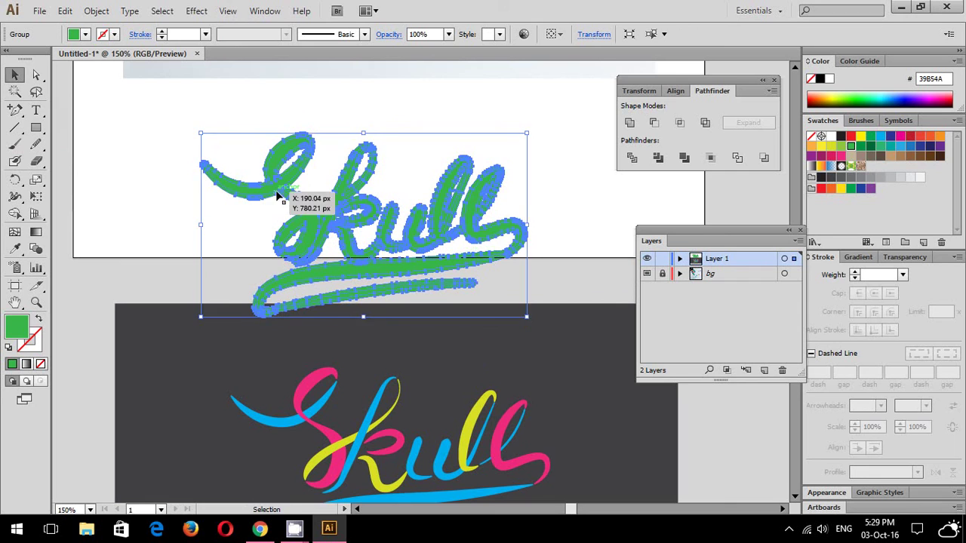
pyautogui.moveTo(279, 196); pyautogui.dragTo(323, 345)
pyautogui.click(831, 136)
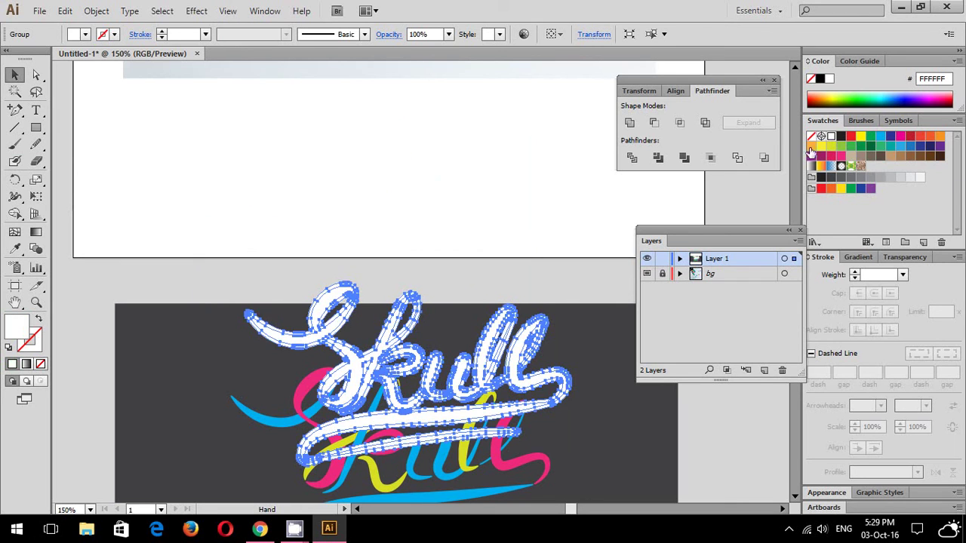
# - At 300%, drag the white lettering into line behind the coloured strokes and return to Preview
pyautogui.hotkey('ctrl', '-')
pyautogui.hotkey('ctrl', '+')
pyautogui.hotkey('ctrl', '+')
pyautogui.hotkey('ctrl', '+')
pyautogui.moveTo(381, 211)
pyautogui.mouseDown()
pyautogui.moveTo(387, 269)
pyautogui.moveTo(349, 356)
pyautogui.mouseUp()
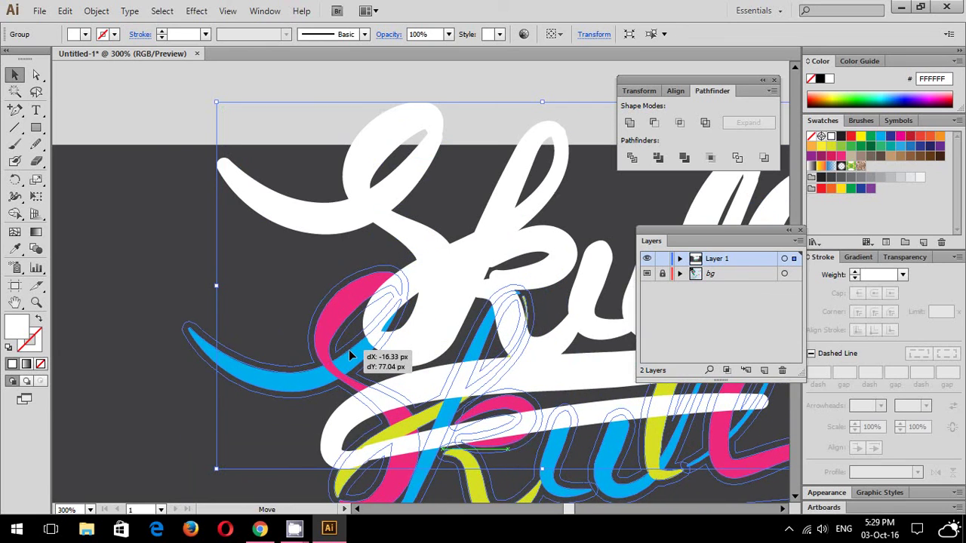
pyautogui.moveTo(349, 351); pyautogui.dragTo(348, 352)
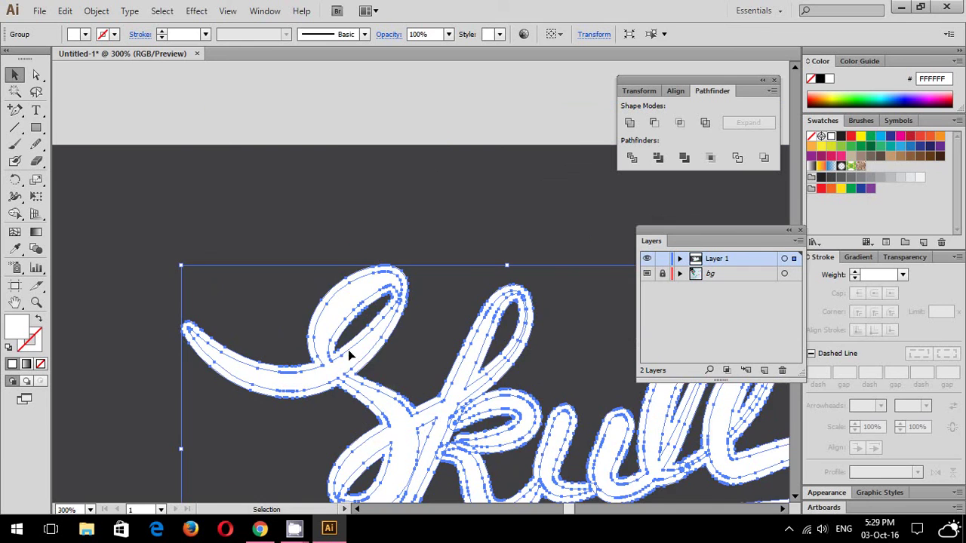
pyautogui.hotkey('ctrl', 'y')
pyautogui.click(475, 217)
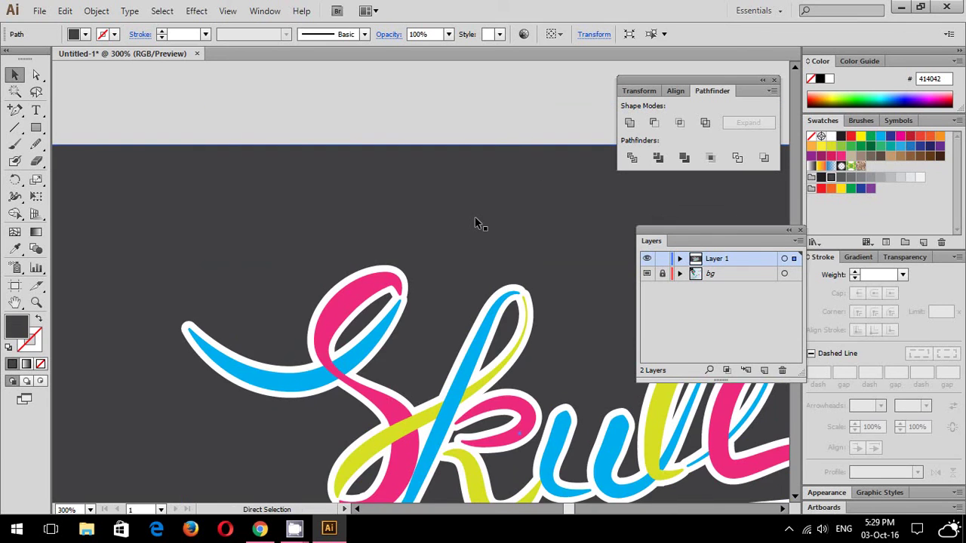
# - Zoom to 200% and centre the finished lettering in the view
pyautogui.hotkey('ctrl', '1')
pyautogui.hotkey('ctrl', '+')
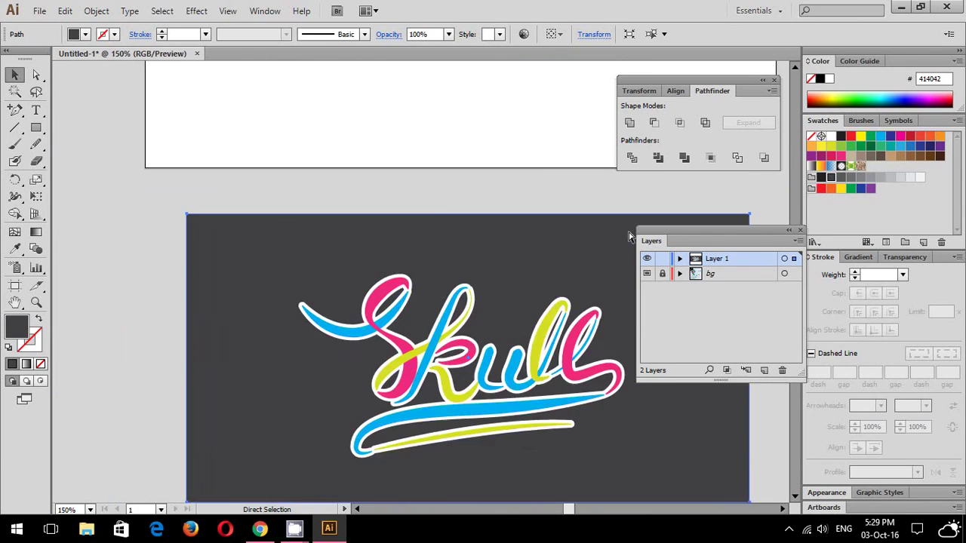
pyautogui.hotkey('ctrl', '+')
pyautogui.moveTo(556, 280); pyautogui.dragTo(470, 201)
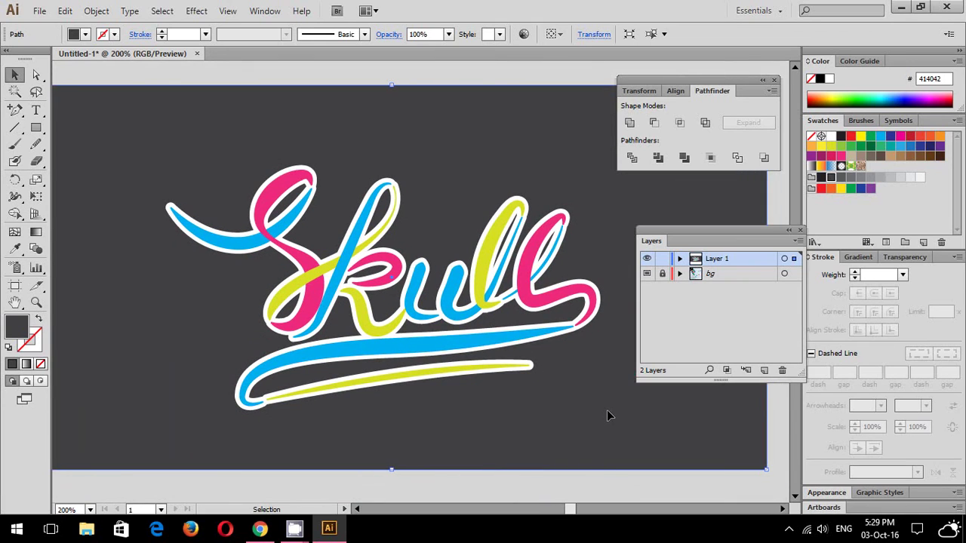